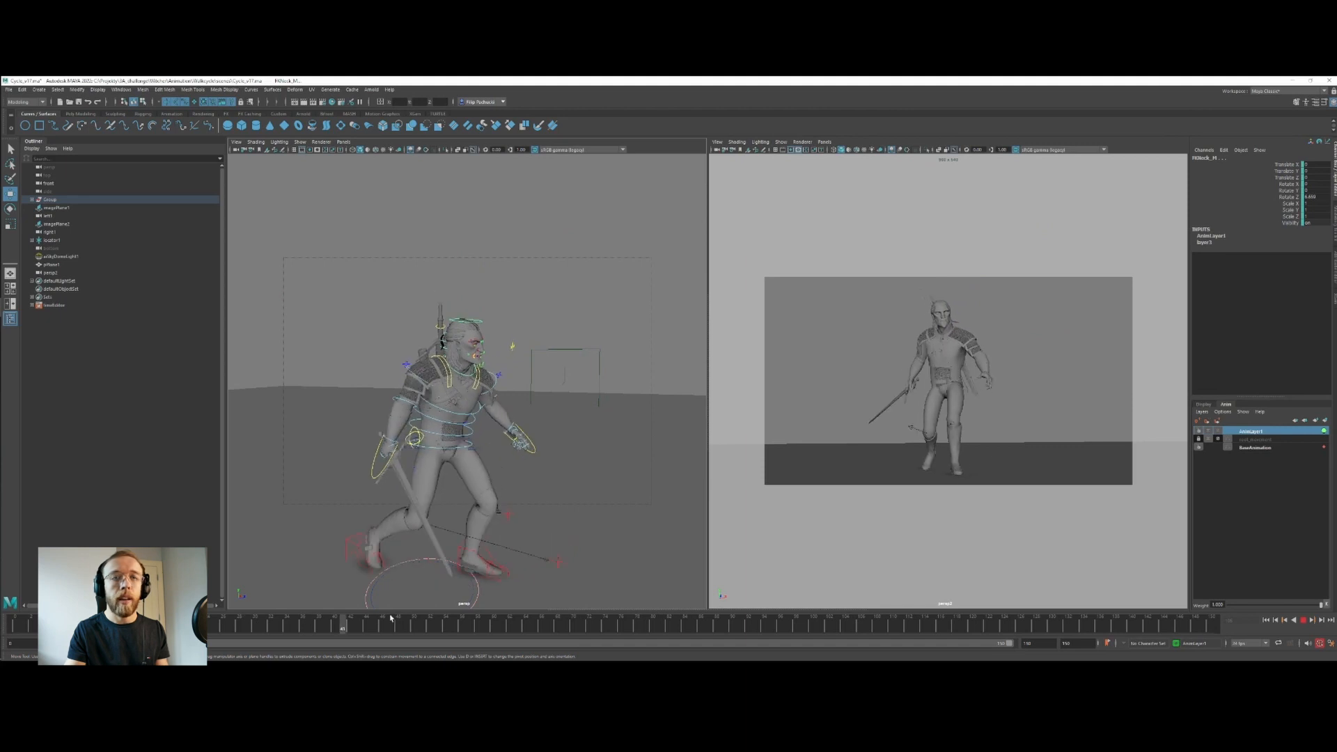
Select the character's upper-body controls, compare them on BaseAnimation, and make AnimLayer1 the active animation layer
click(485, 614)
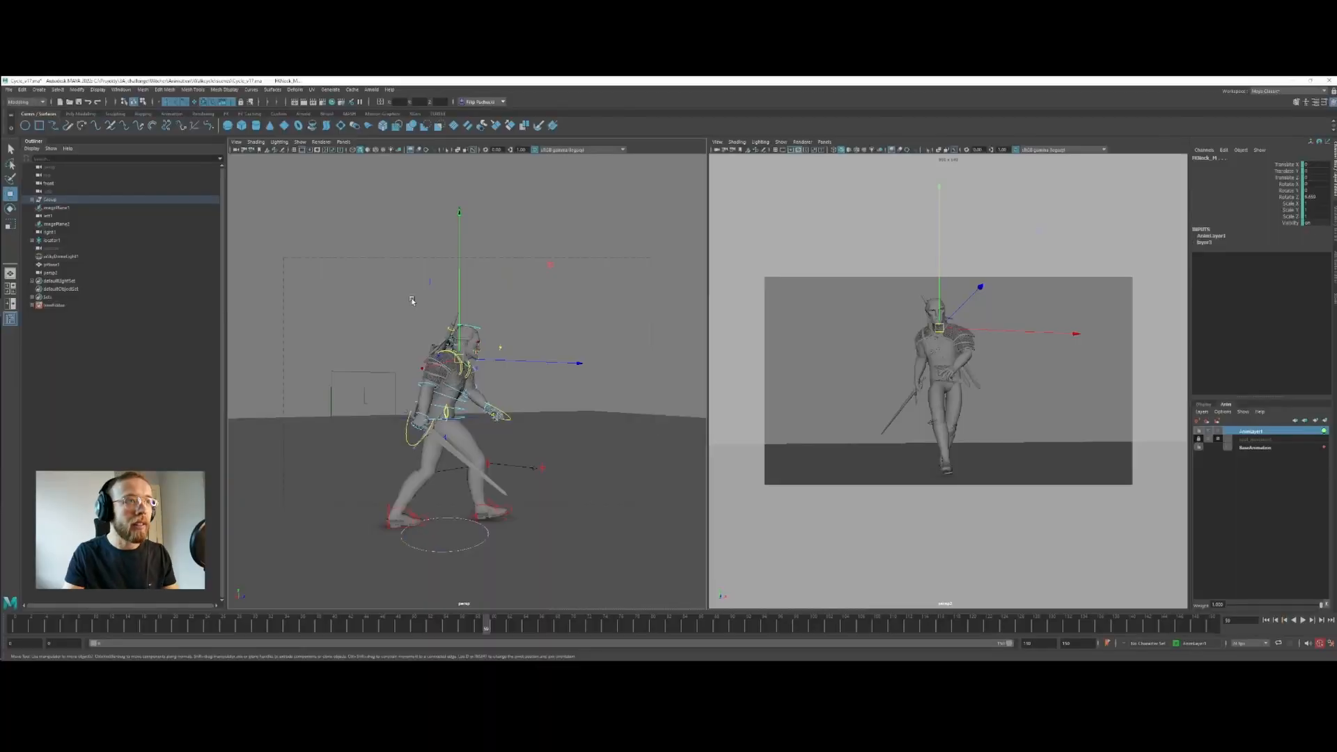
drag(408, 300, 534, 450)
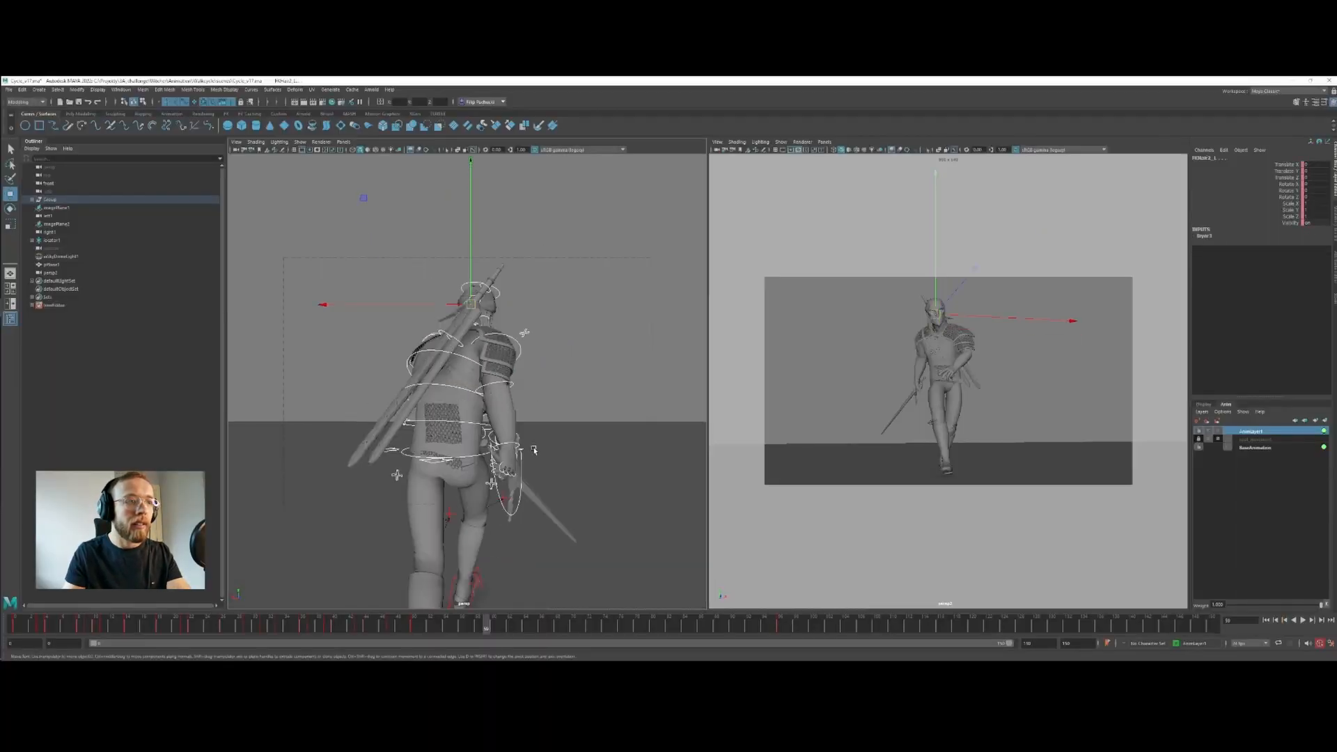
click(1260, 447)
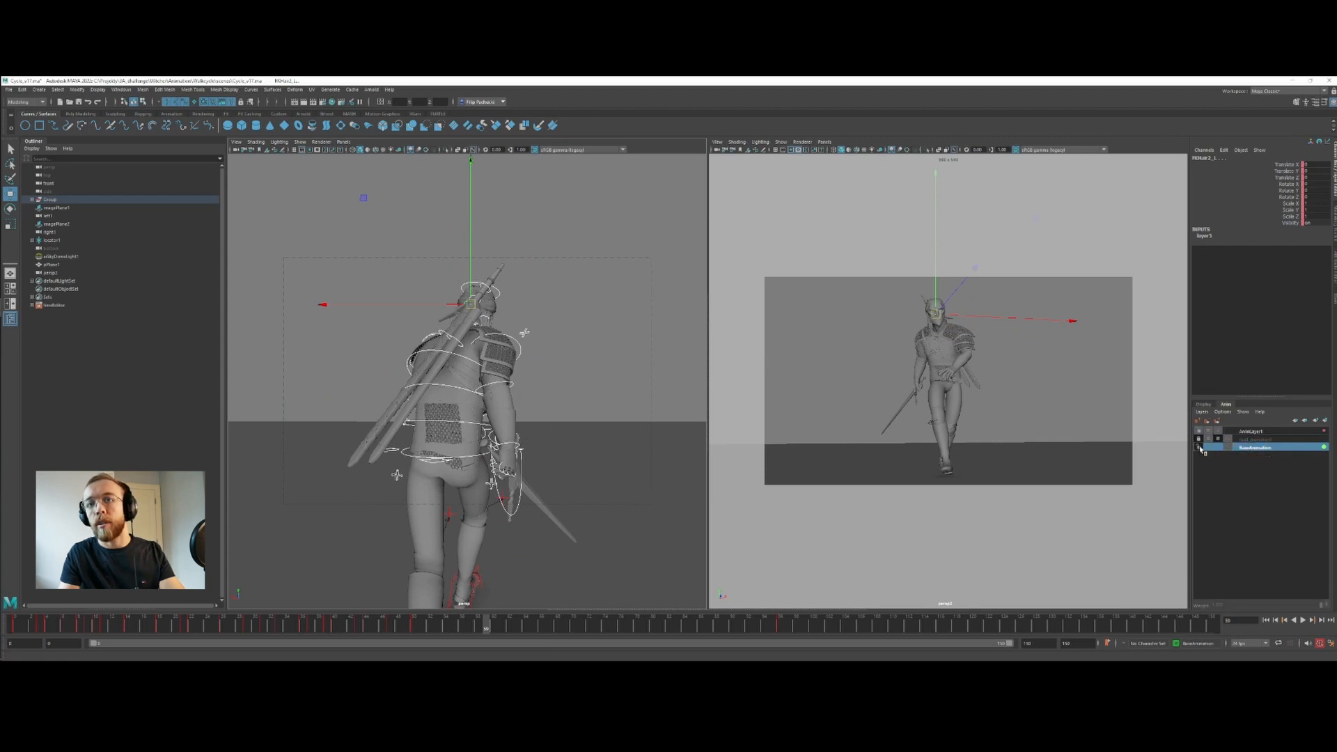
click(1250, 431)
Key the selected upper-body controls at the start of the timeline and scrub forward to the passing pose
click(70, 618)
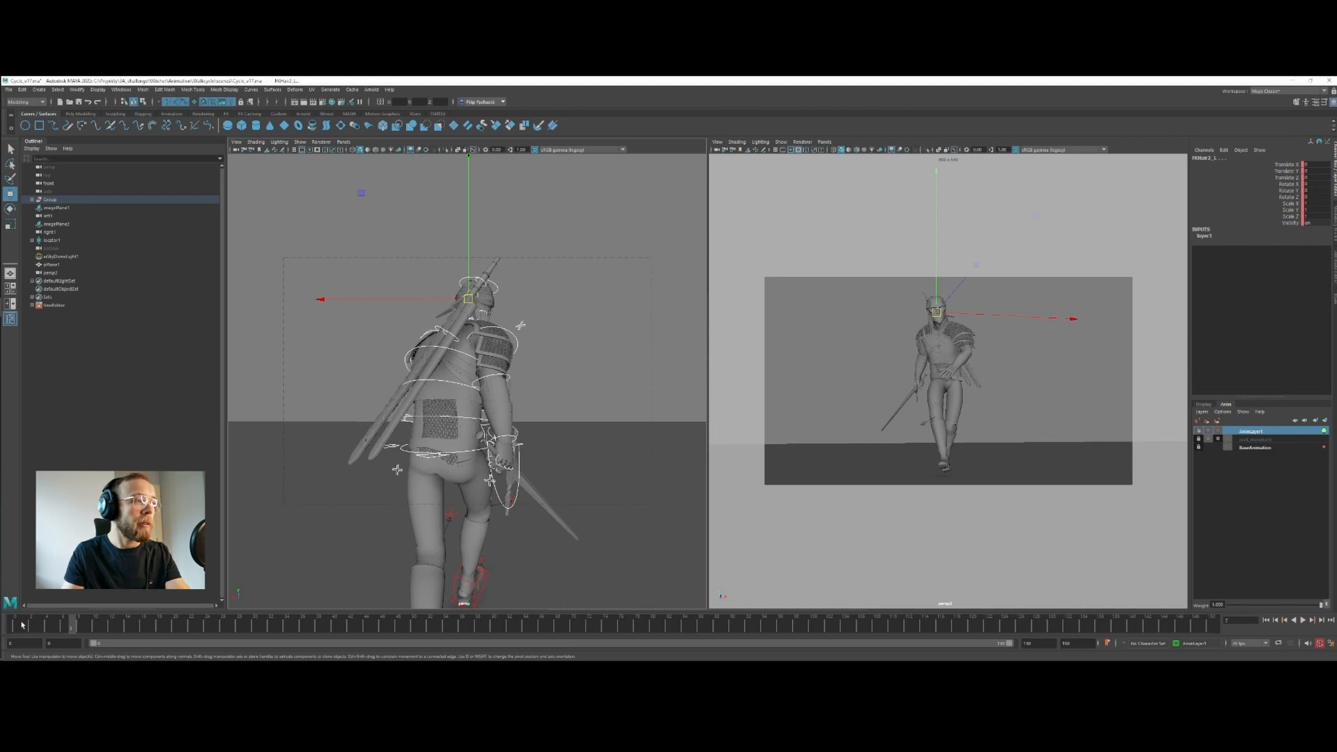
drag(23, 625, 20, 626)
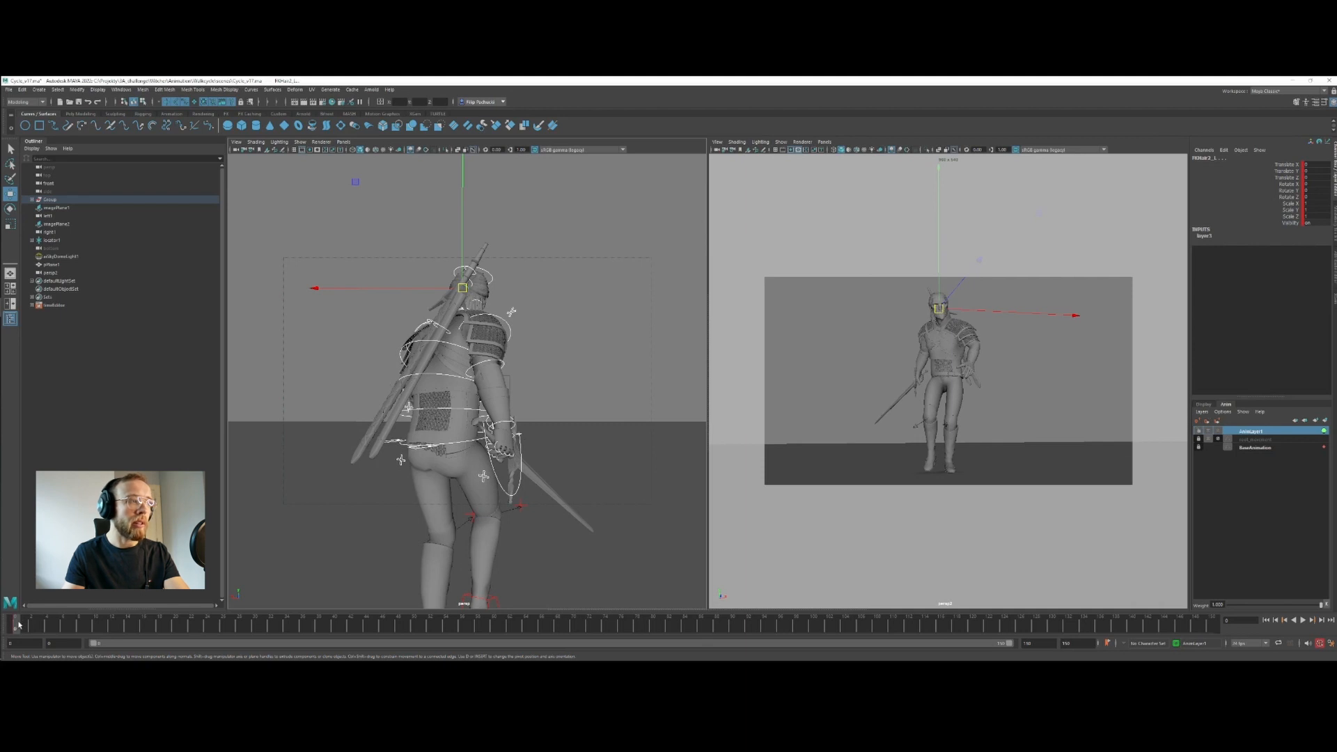
mouse_move(35, 625)
mouse_down()
mouse_move(80, 624)
mouse_move(21, 619)
mouse_up()
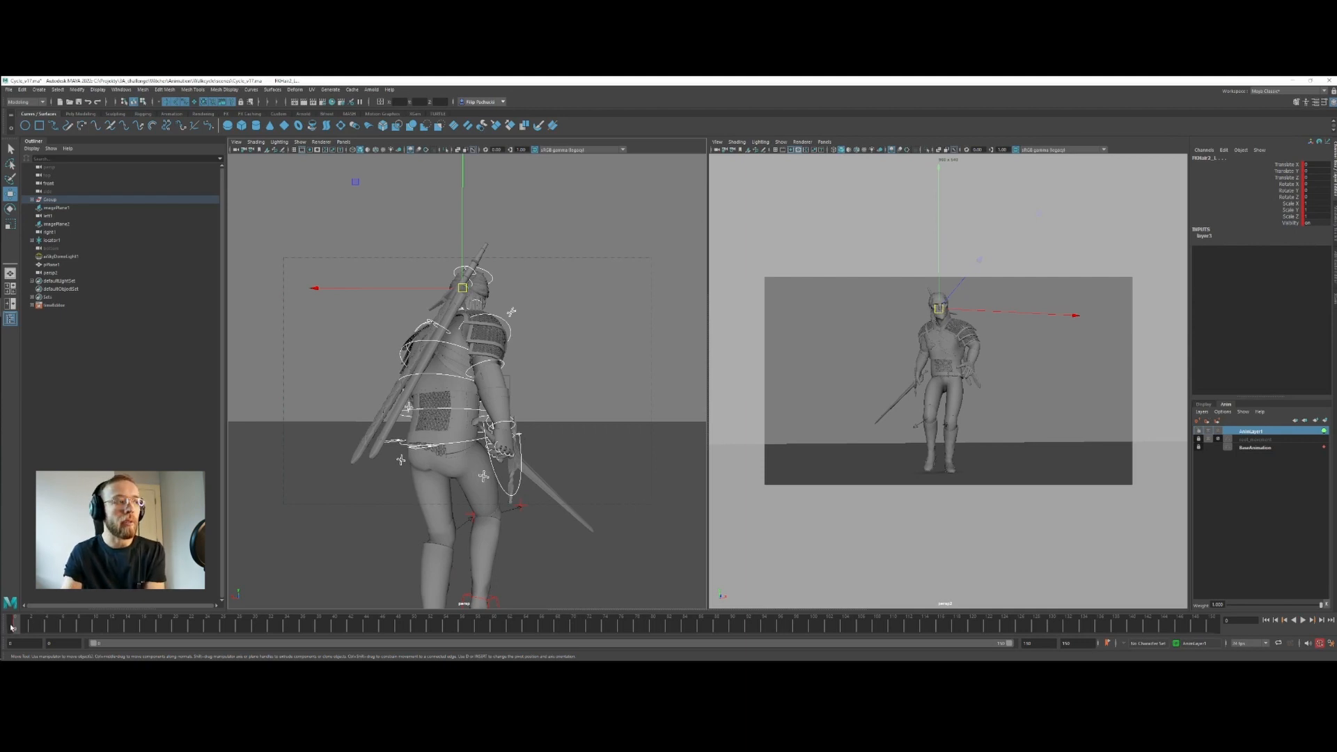
drag(76, 622, 111, 625)
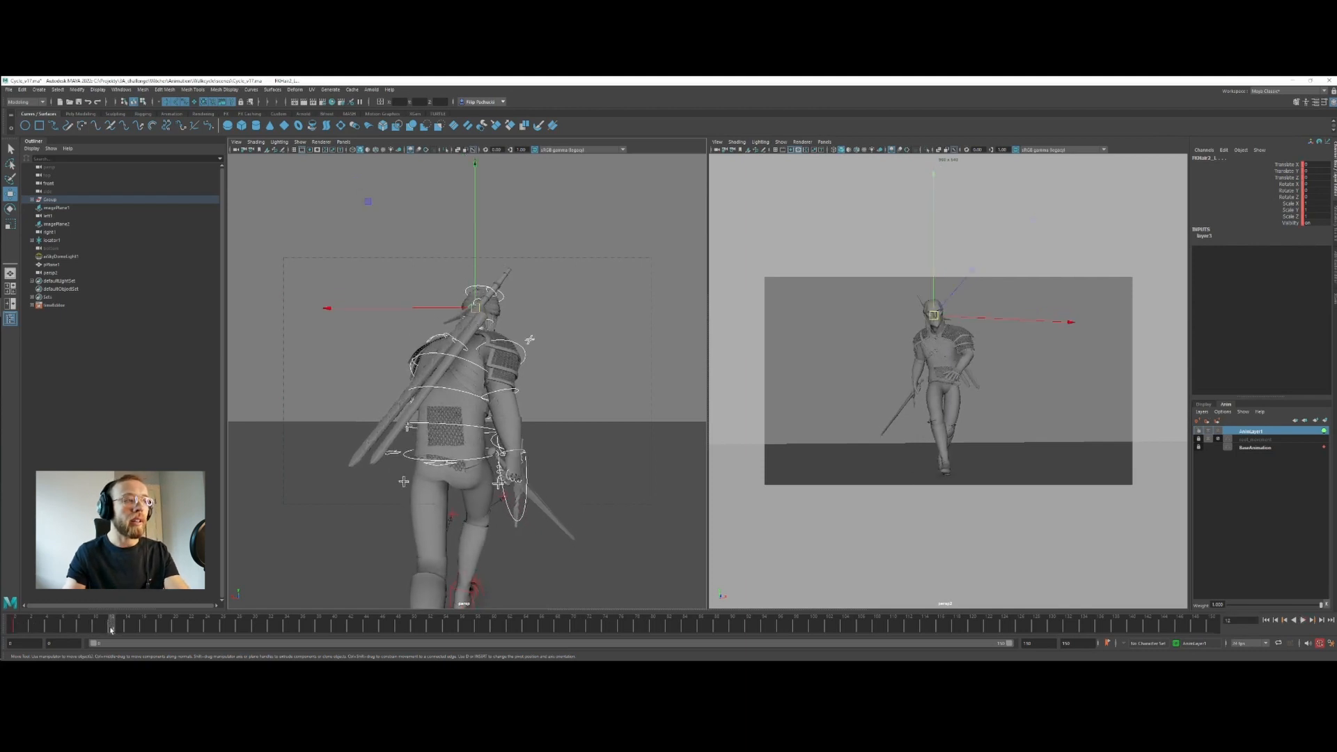
drag(118, 628, 174, 625)
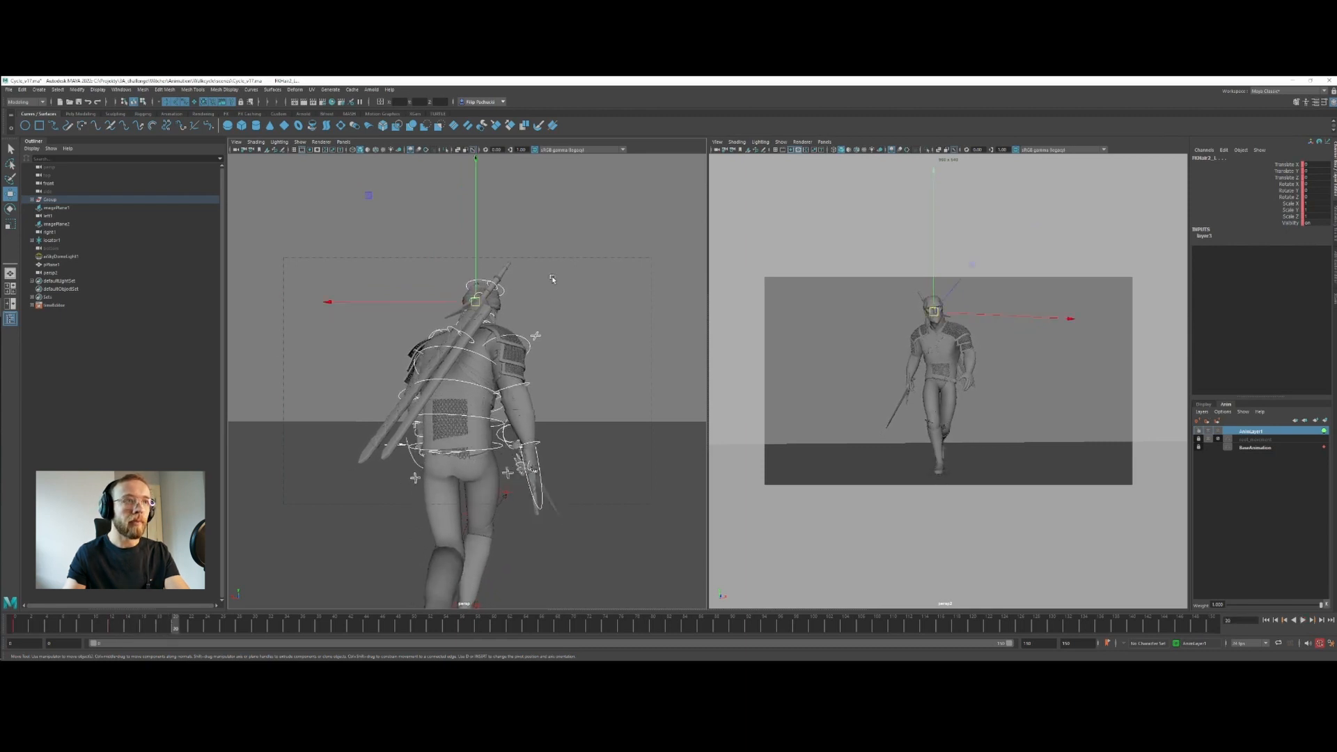
Reduce the manipulator size and rotate the neck control at the passing pose to adjust the head's direction
scroll(523, 349, up, 5)
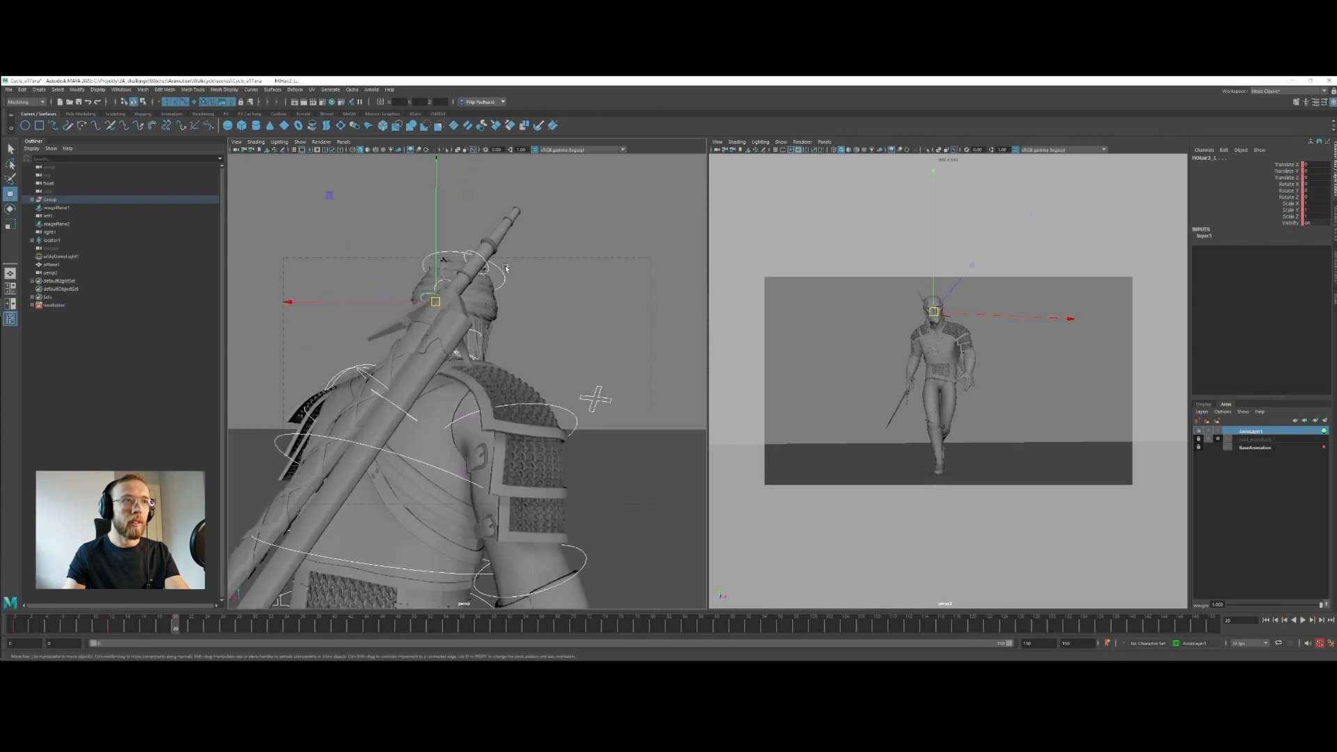
click(506, 271)
alt+drag(505, 271, 462, 423)
click(453, 419)
key(e)
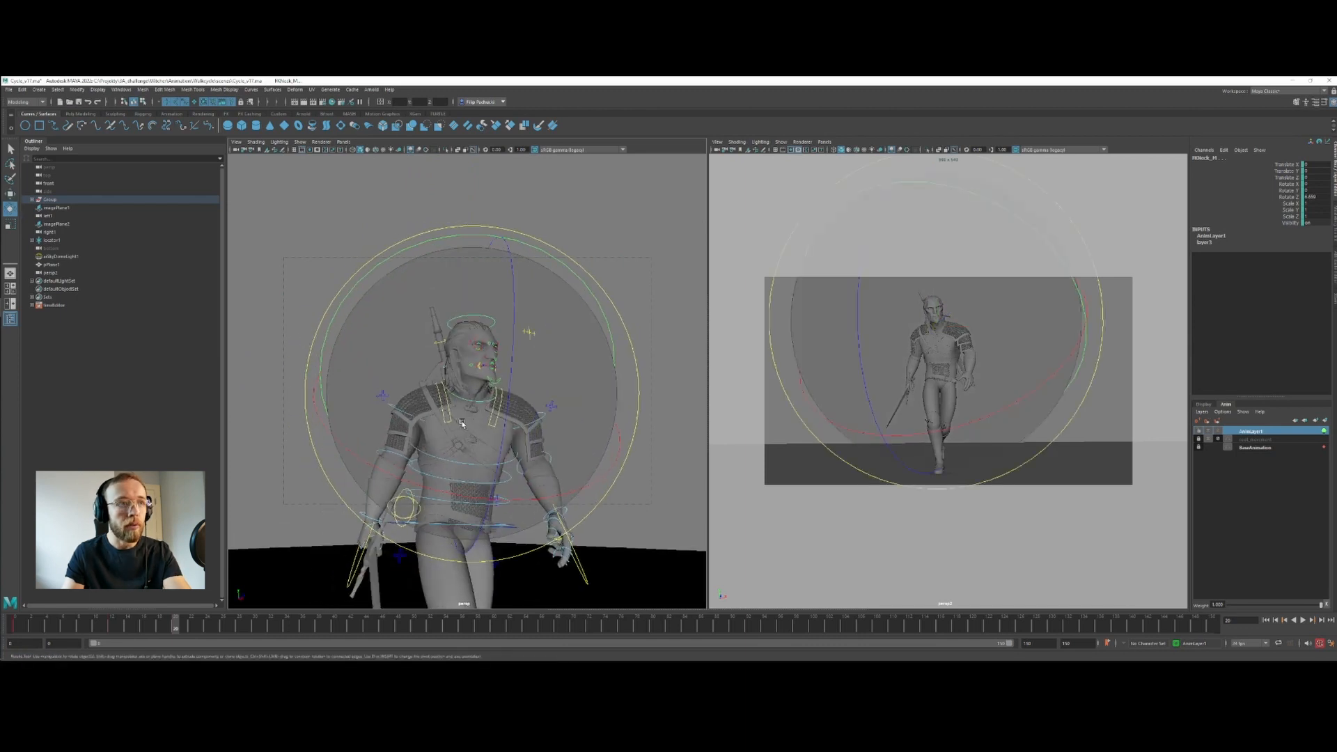
key(minus)
key(minus)
drag(974, 369, 963, 325)
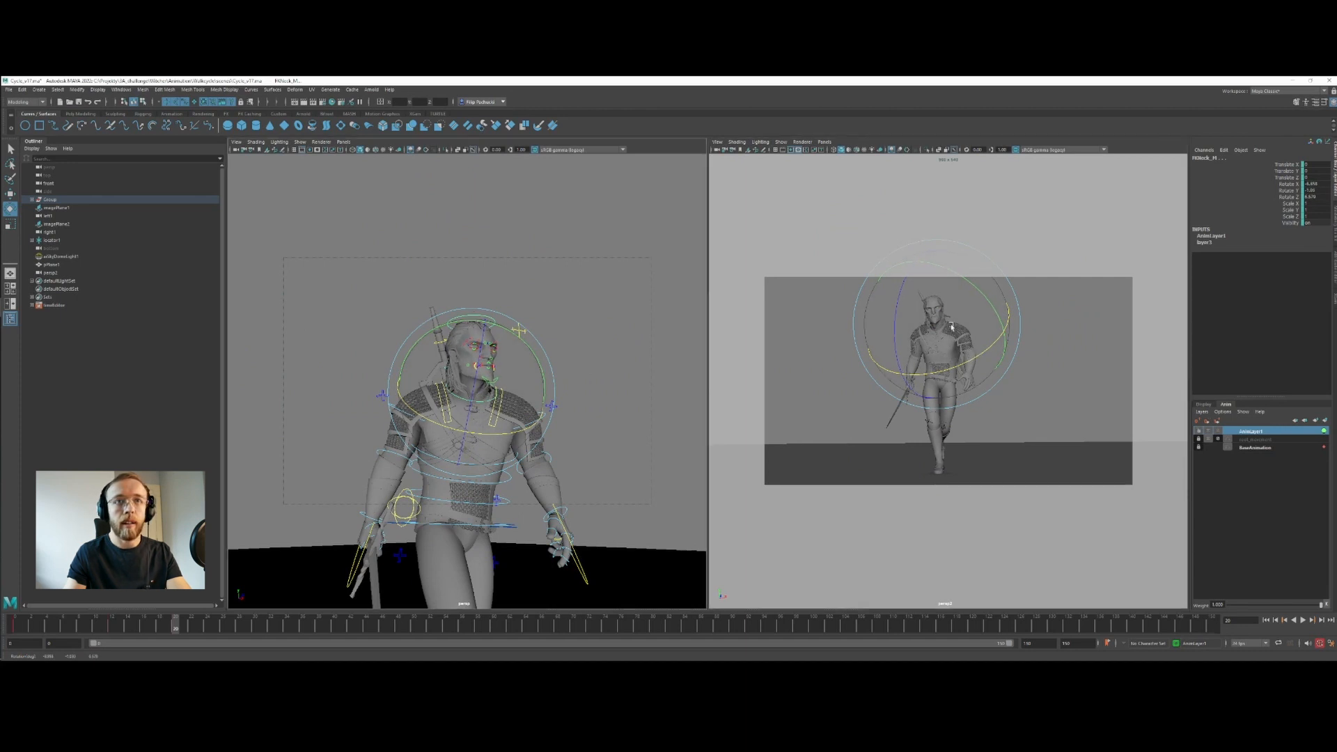
drag(963, 360, 958, 312)
key(w)
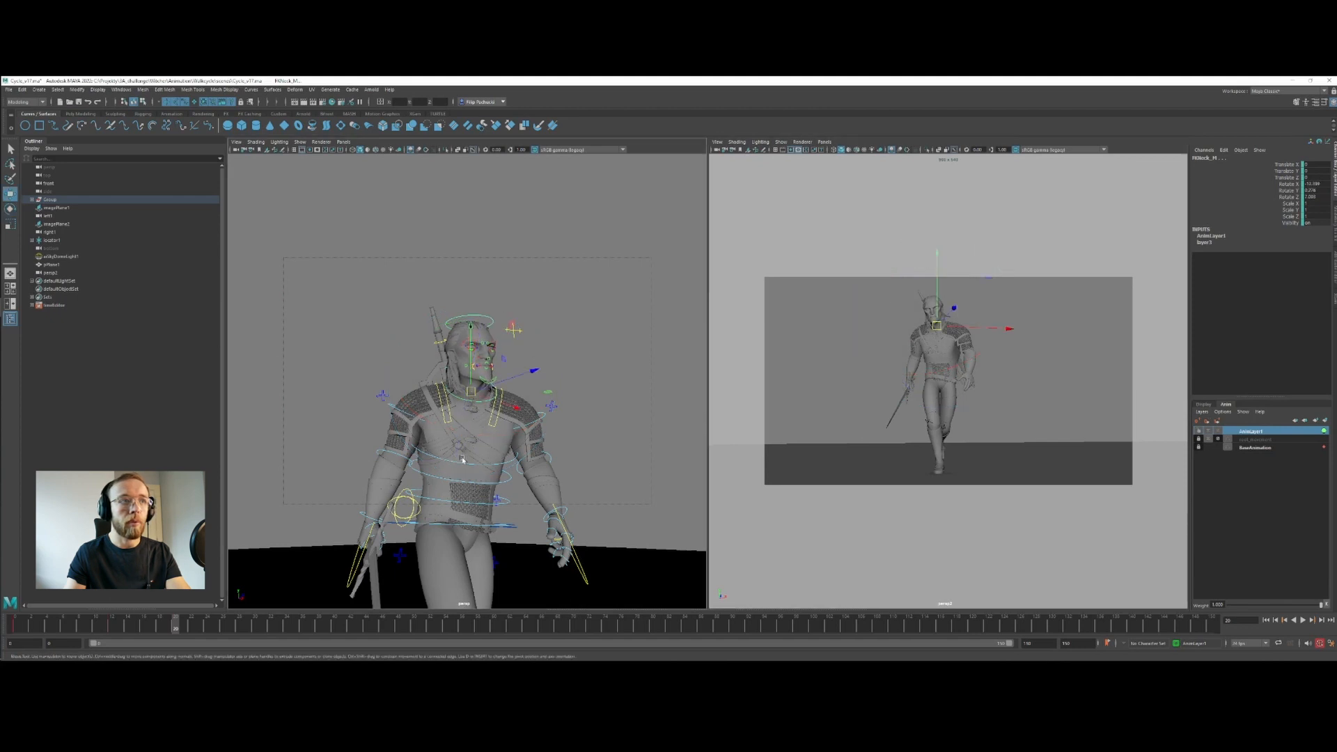
Check the chest and spine controls, and add all the character's selected controls to AnimLayer1
click(463, 465)
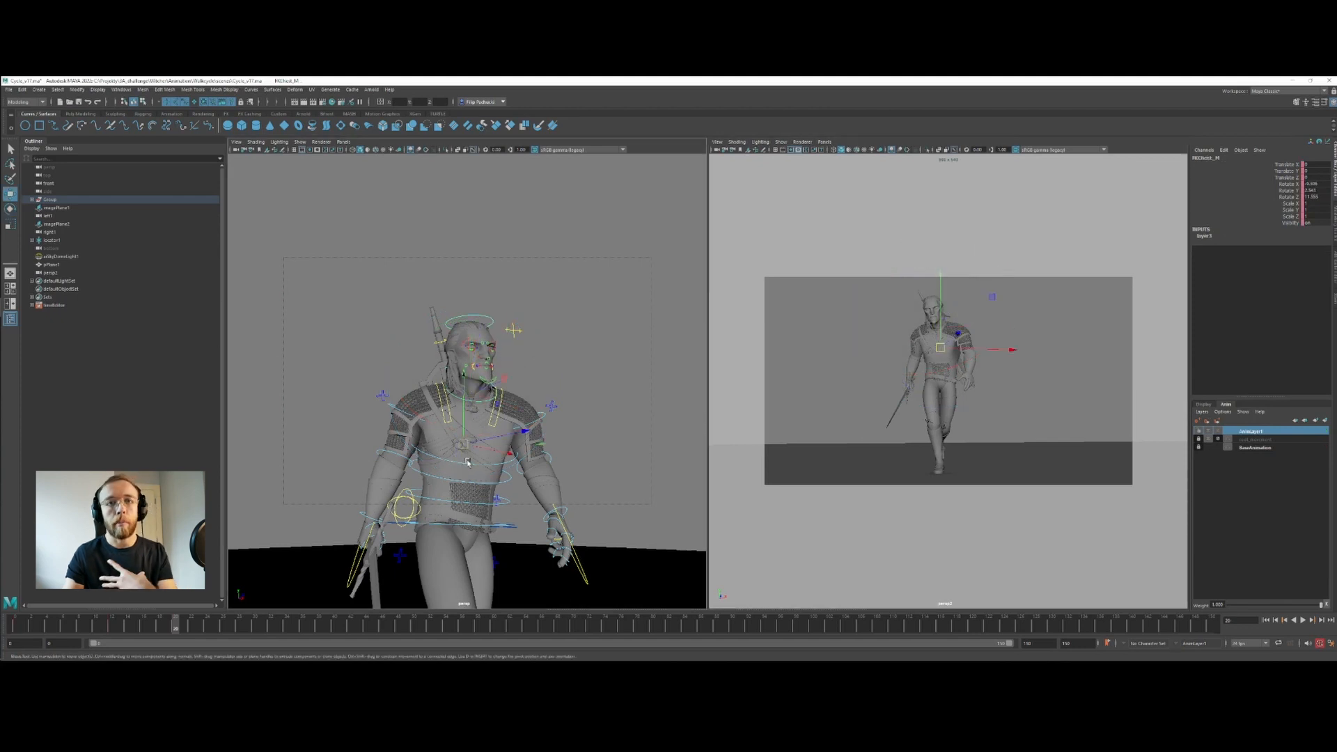
click(510, 481)
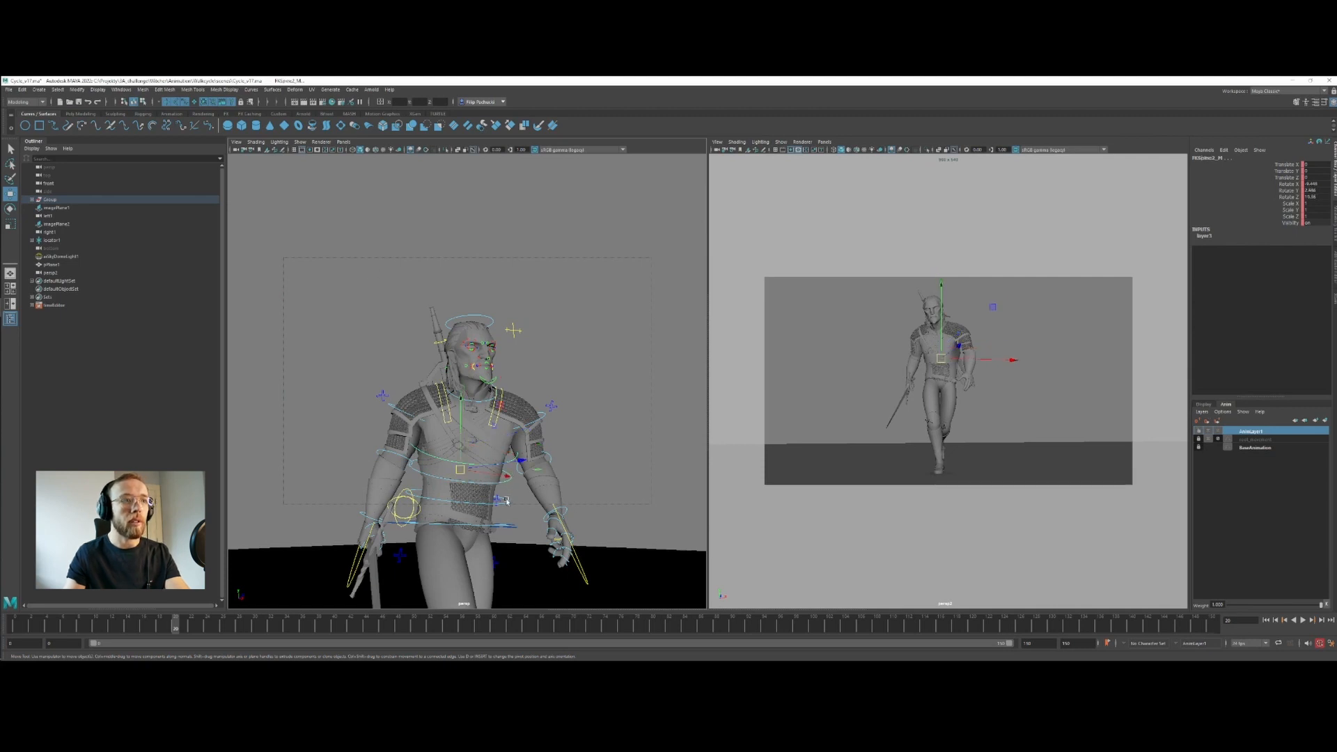
scroll(438, 478, down, 3)
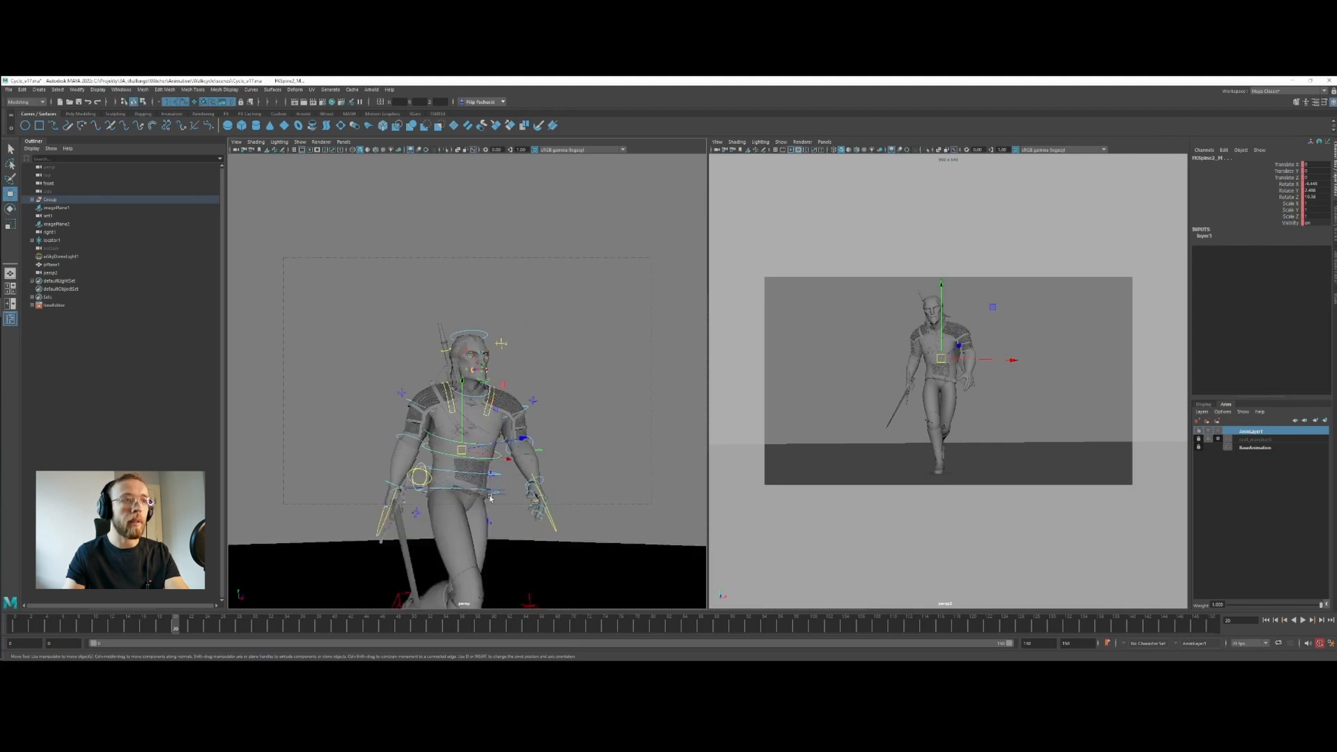
scroll(434, 371, down, 3)
drag(374, 307, 554, 545)
right_click(1263, 431)
click(1278, 436)
scroll(493, 430, up, 4)
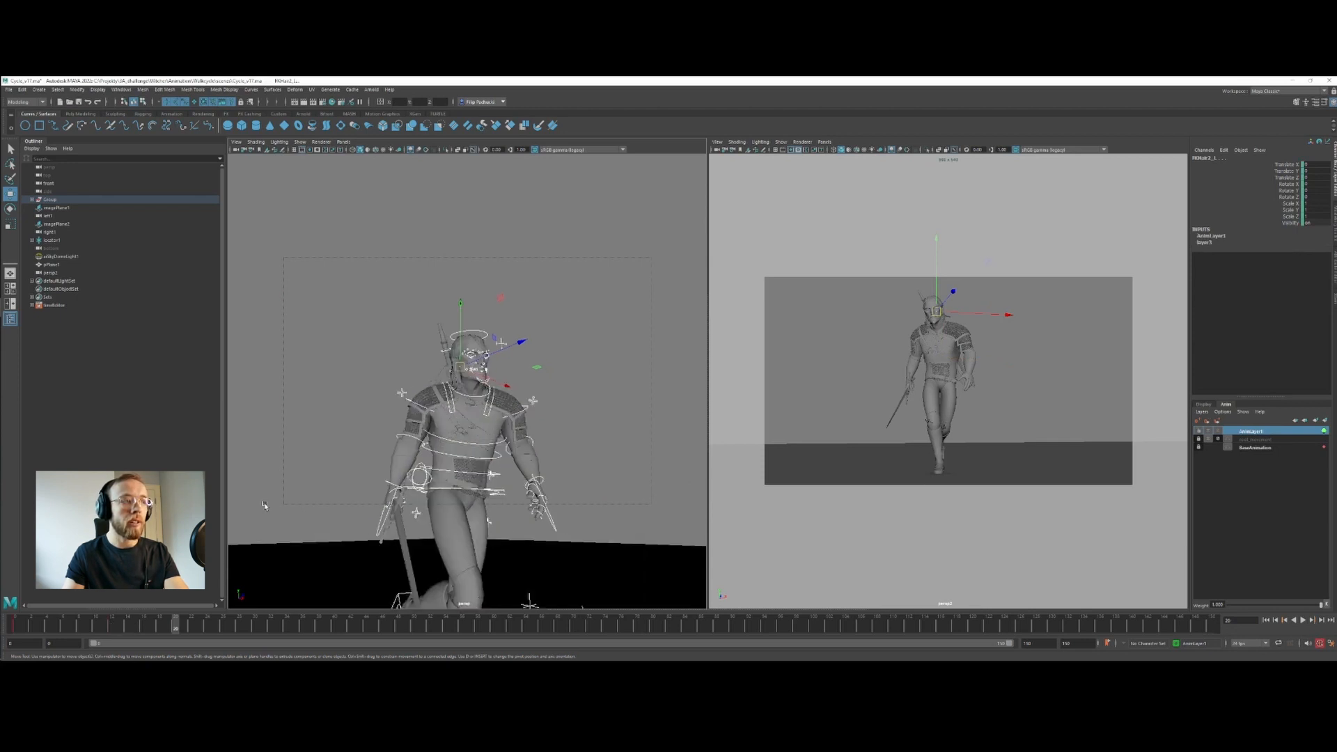
Reselect the character's upper-body controls and move from the contact pose to the passing pose on the timeline
click(399, 306)
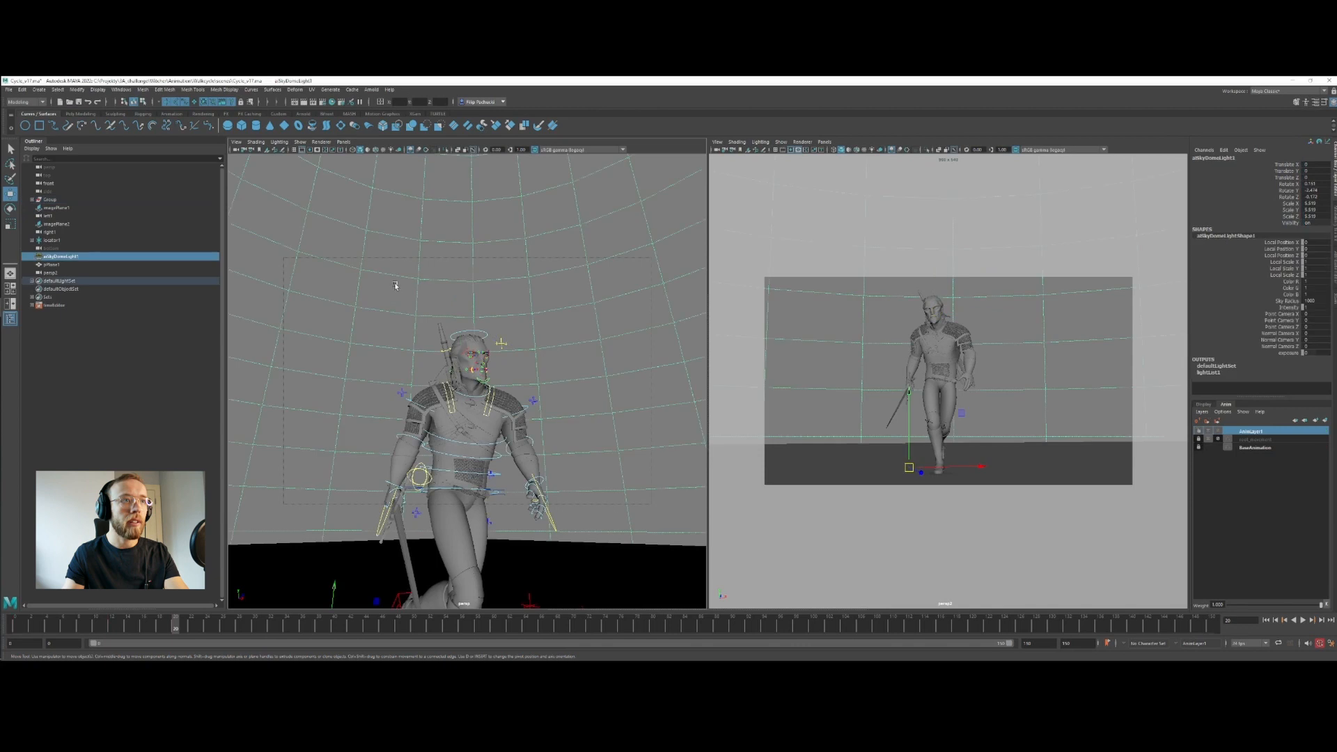
alt+drag(387, 362, 407, 392)
drag(397, 337, 554, 488)
drag(122, 625, 115, 628)
click(177, 626)
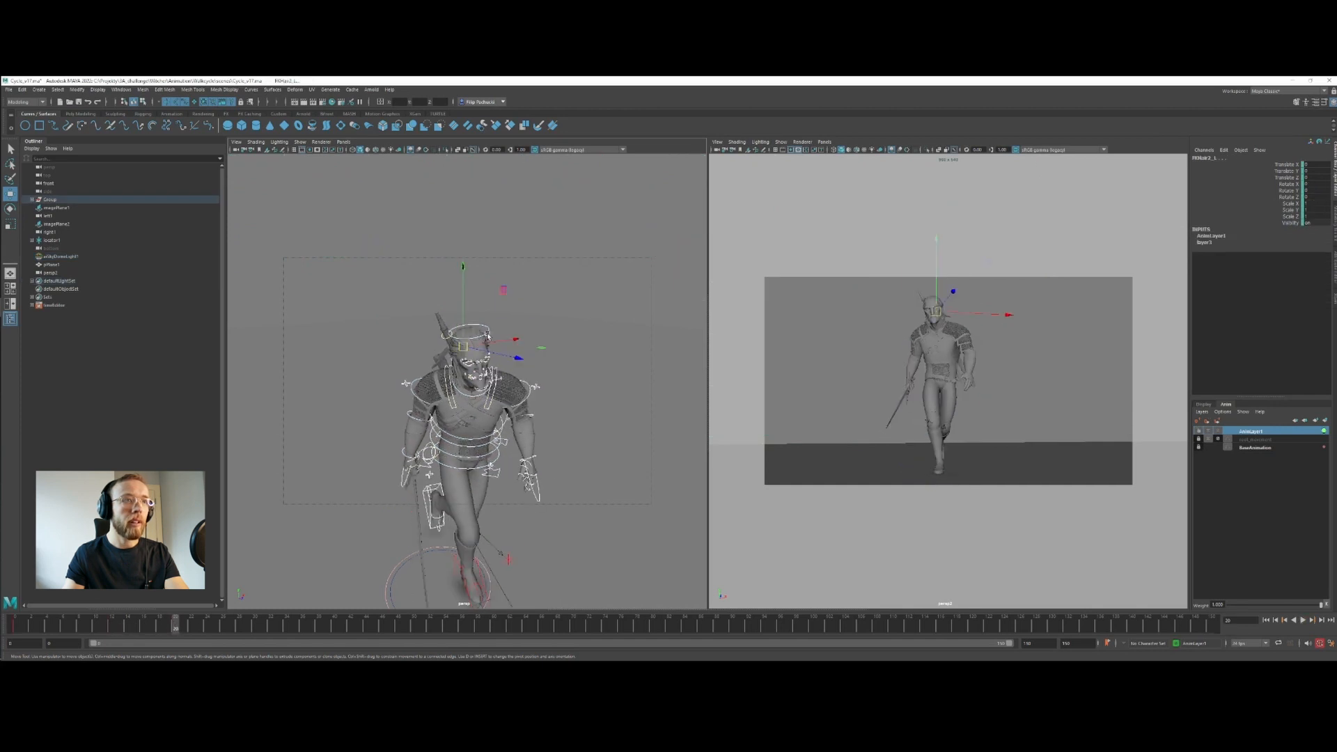
Inspect the head control in playback, return to the passing pose, and rotate the neck control slightly
click(487, 337)
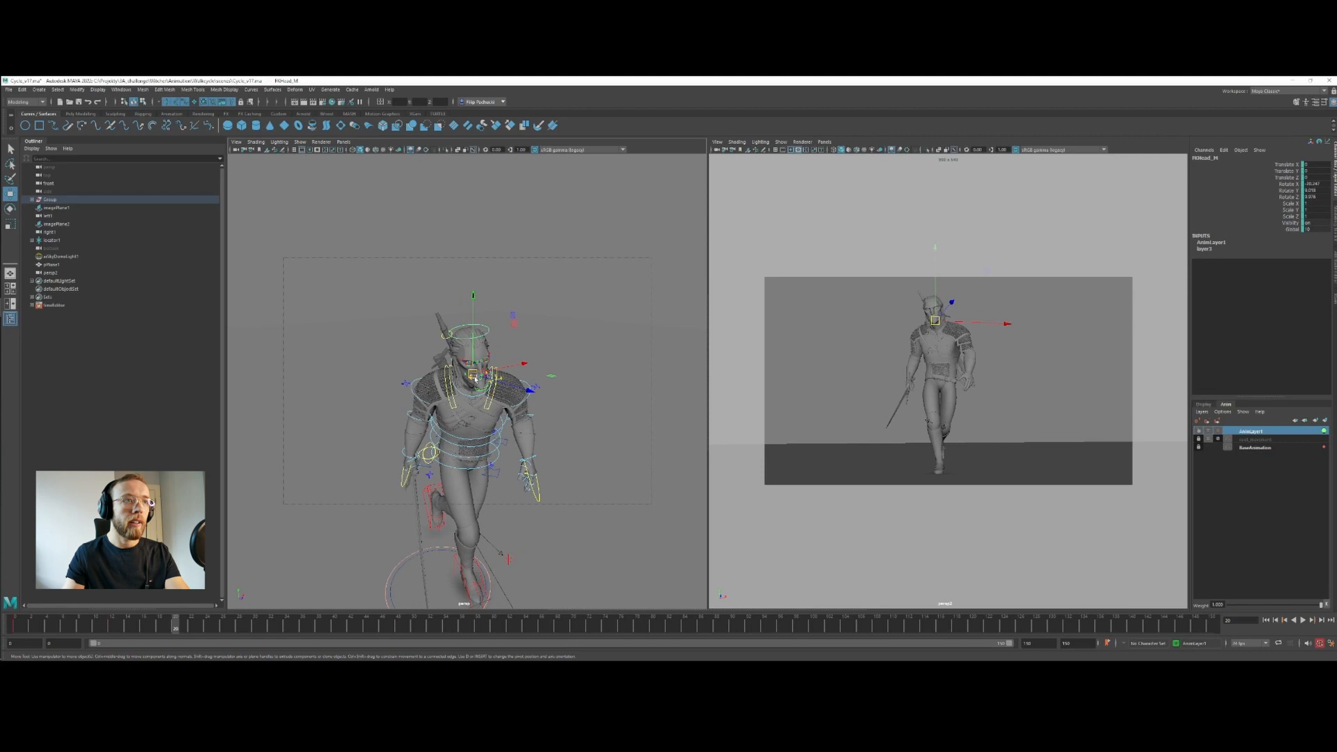
alt+drag(488, 337, 485, 432)
key(e)
key(alt+v)
click(174, 630)
key(w)
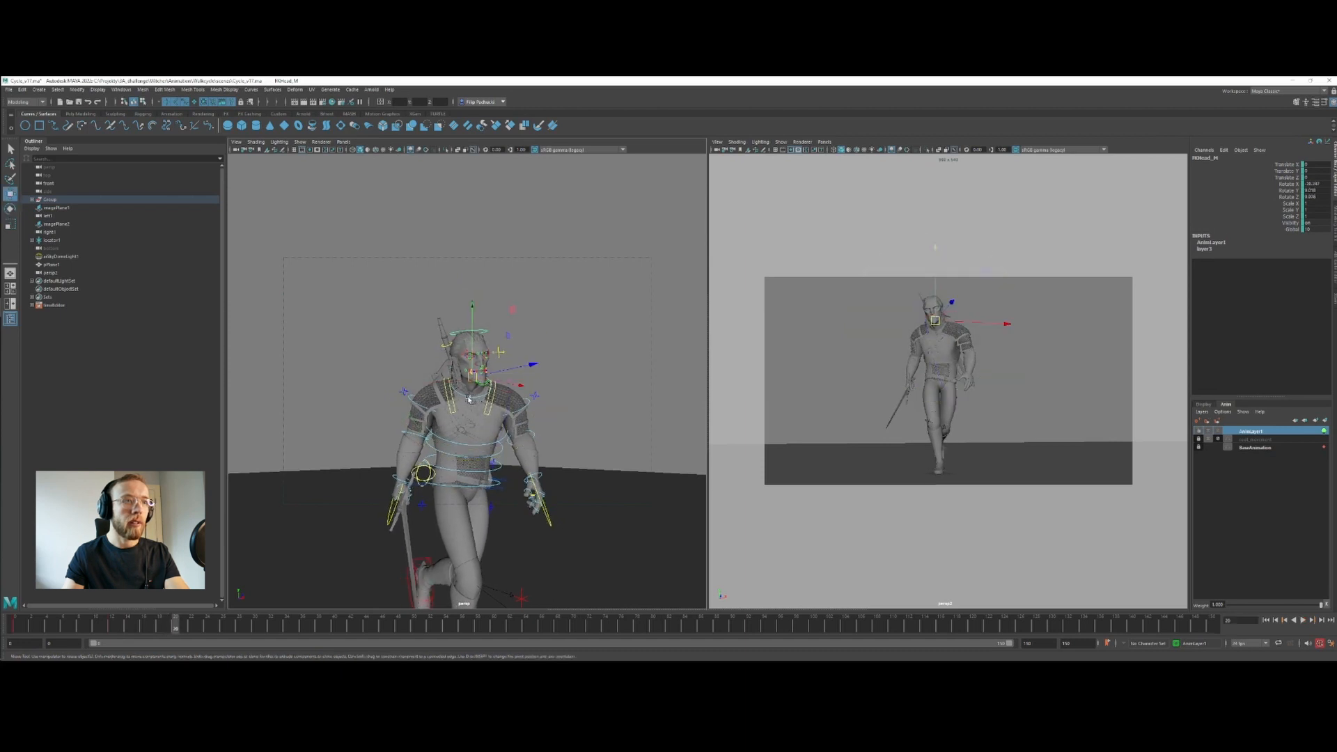
click(484, 405)
key(e)
drag(485, 416, 478, 447)
Check the chest and middle spine controls, and rotate the lowest spine control to refine the torso's lean
click(478, 448)
key(w)
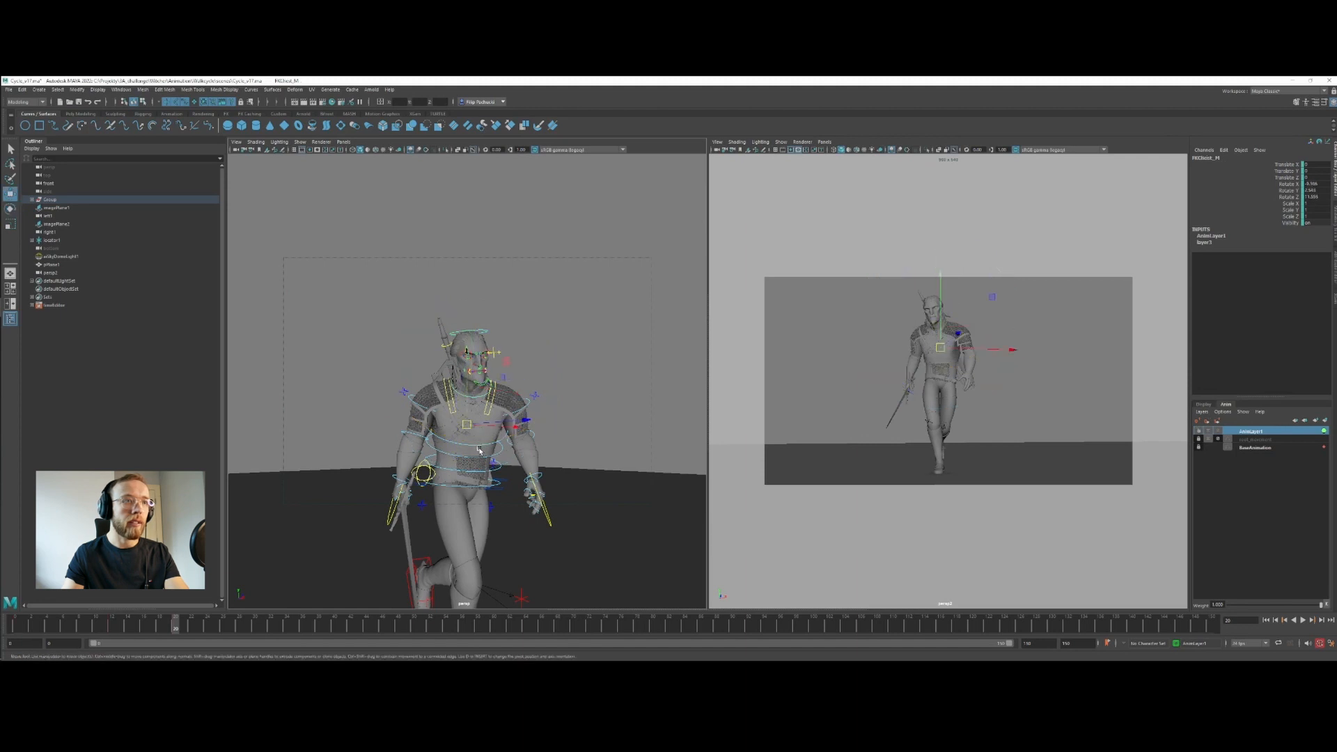
click(498, 464)
click(504, 476)
key(e)
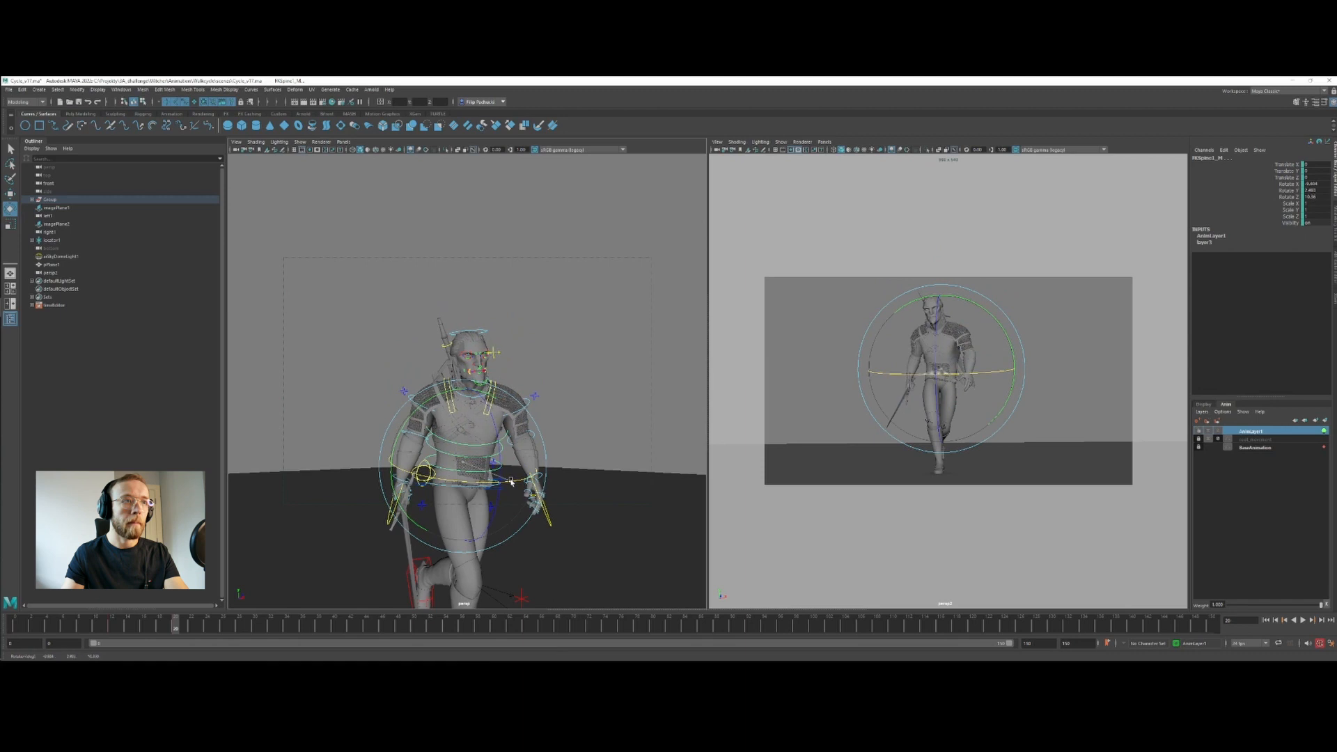
key(w)
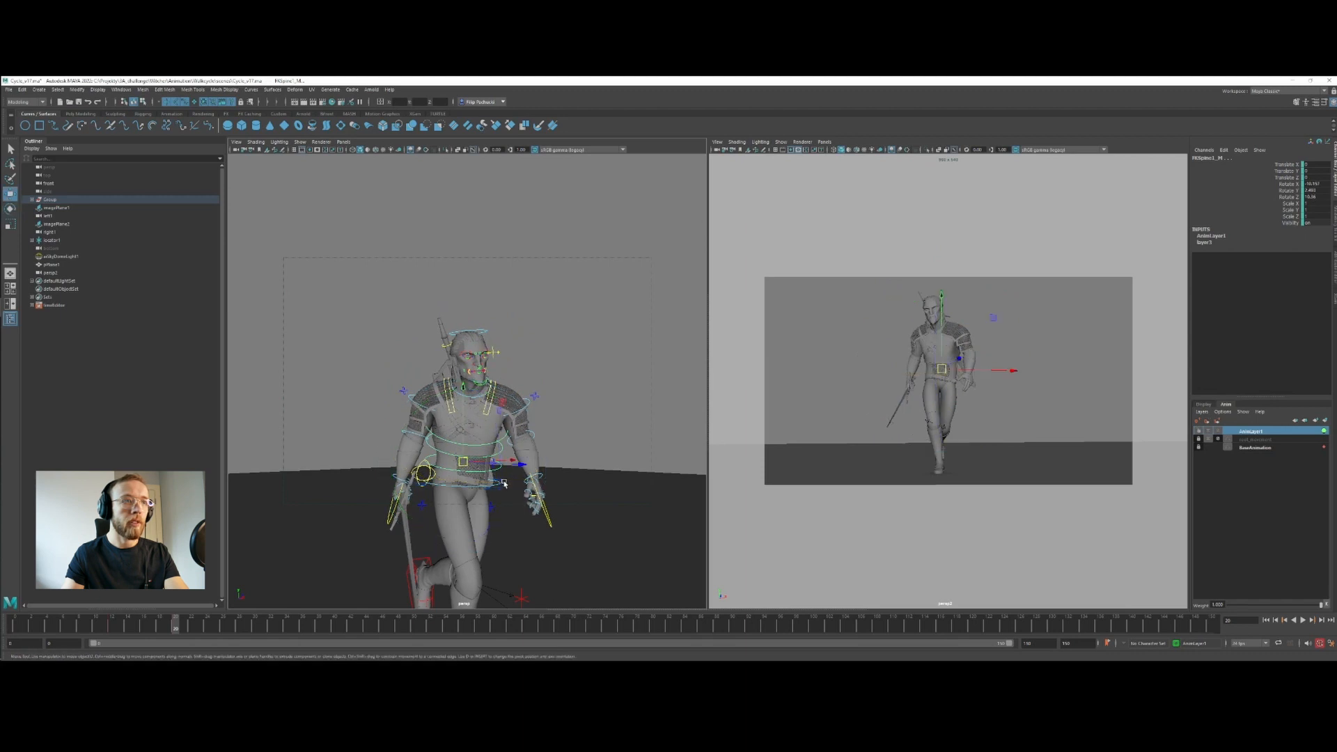
Select the right shoulder control for rotation and scrub through the stride to examine the arm and torso motion
click(420, 408)
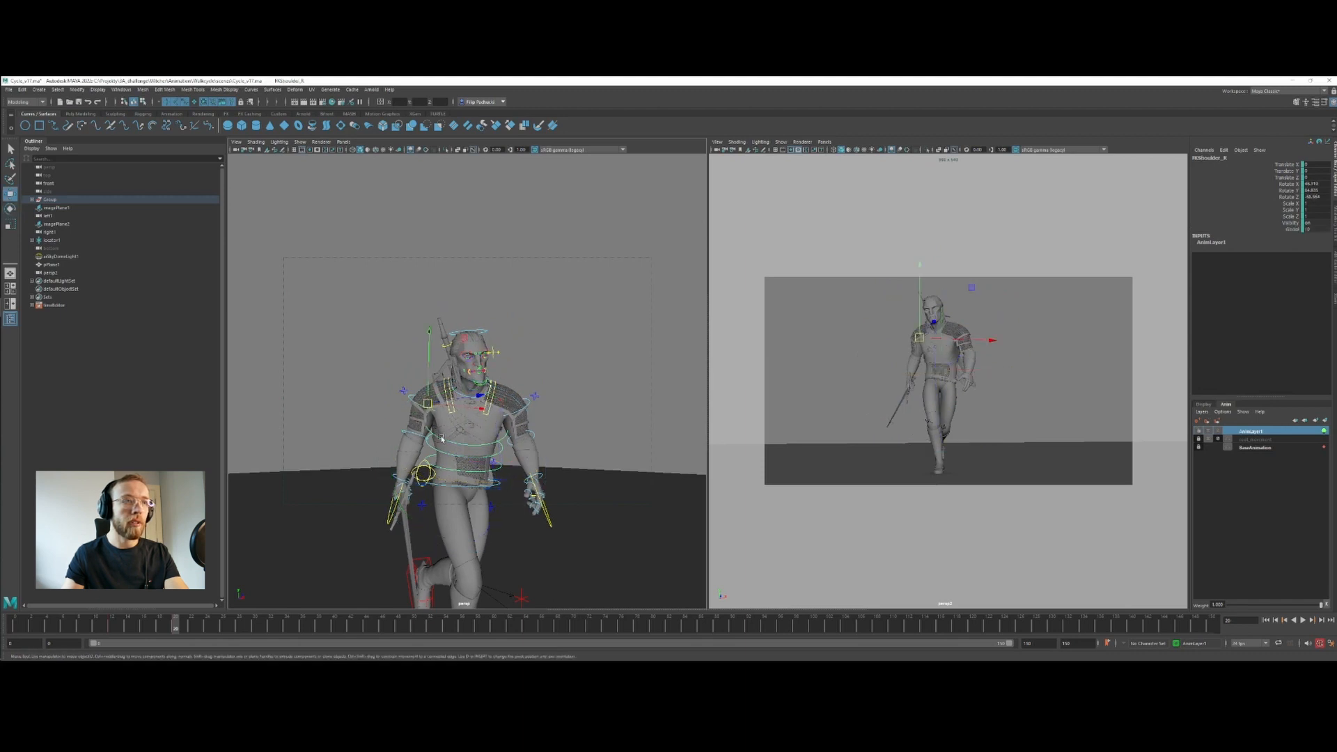
key(e)
mouse_move(442, 438)
alt+mouse_down()
mouse_move(529, 434)
mouse_move(443, 427)
alt+mouse_up()
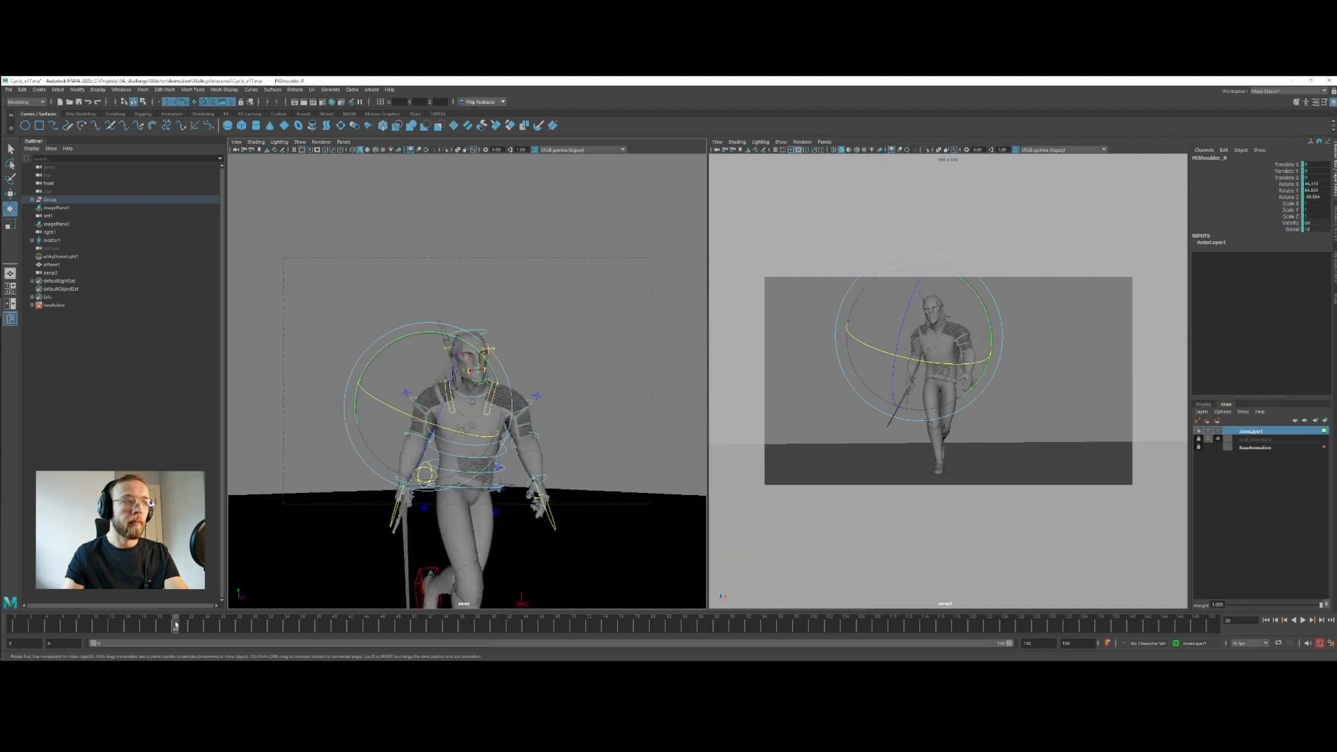
mouse_move(82, 625)
mouse_down()
mouse_move(185, 629)
mouse_move(30, 620)
mouse_move(272, 629)
mouse_up()
Frame the whole character and select all its body and foot controls together with the locator at the foot
scroll(511, 379, down, 4)
alt+drag(511, 379, 449, 418)
key(w)
drag(547, 549, 549, 553)
drag(390, 561, 451, 519)
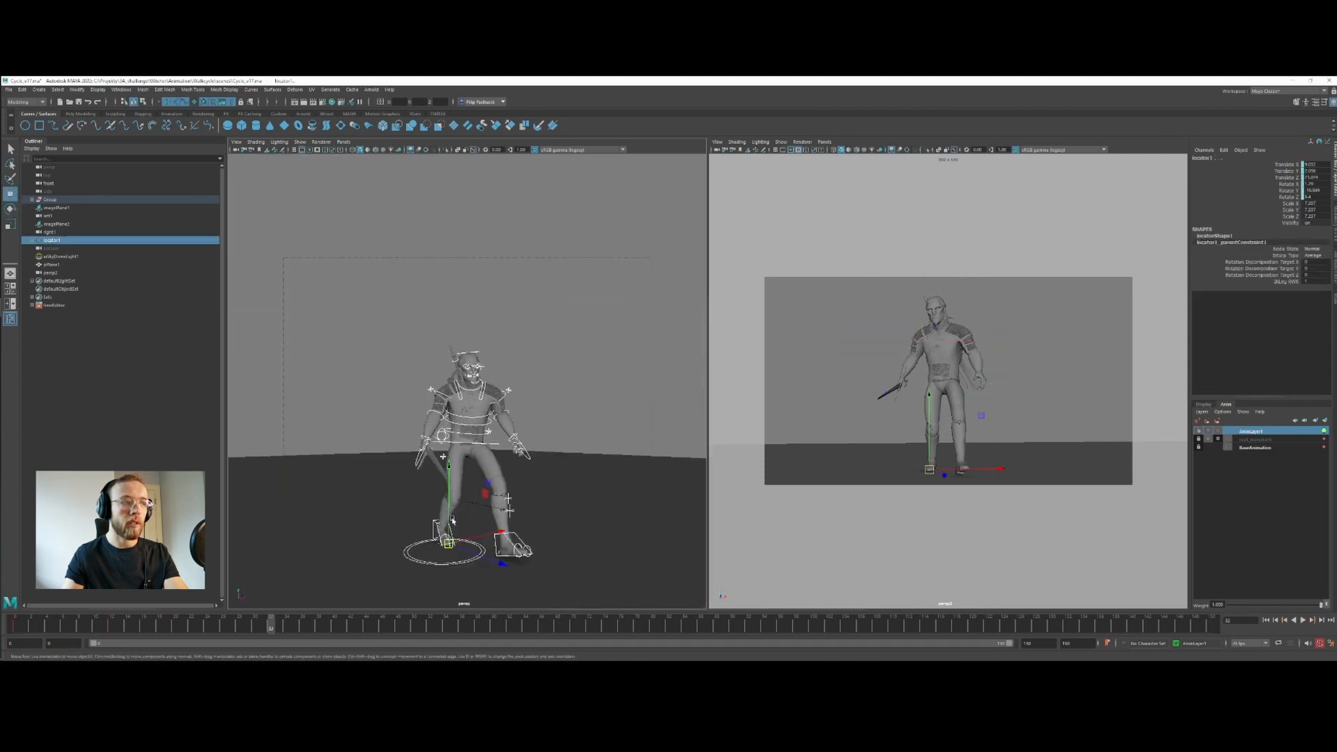
Copy the selected controls' key from the contact pose, paste it further along the stride, and play the animation
click(175, 625)
click(112, 624)
right_click(112, 625)
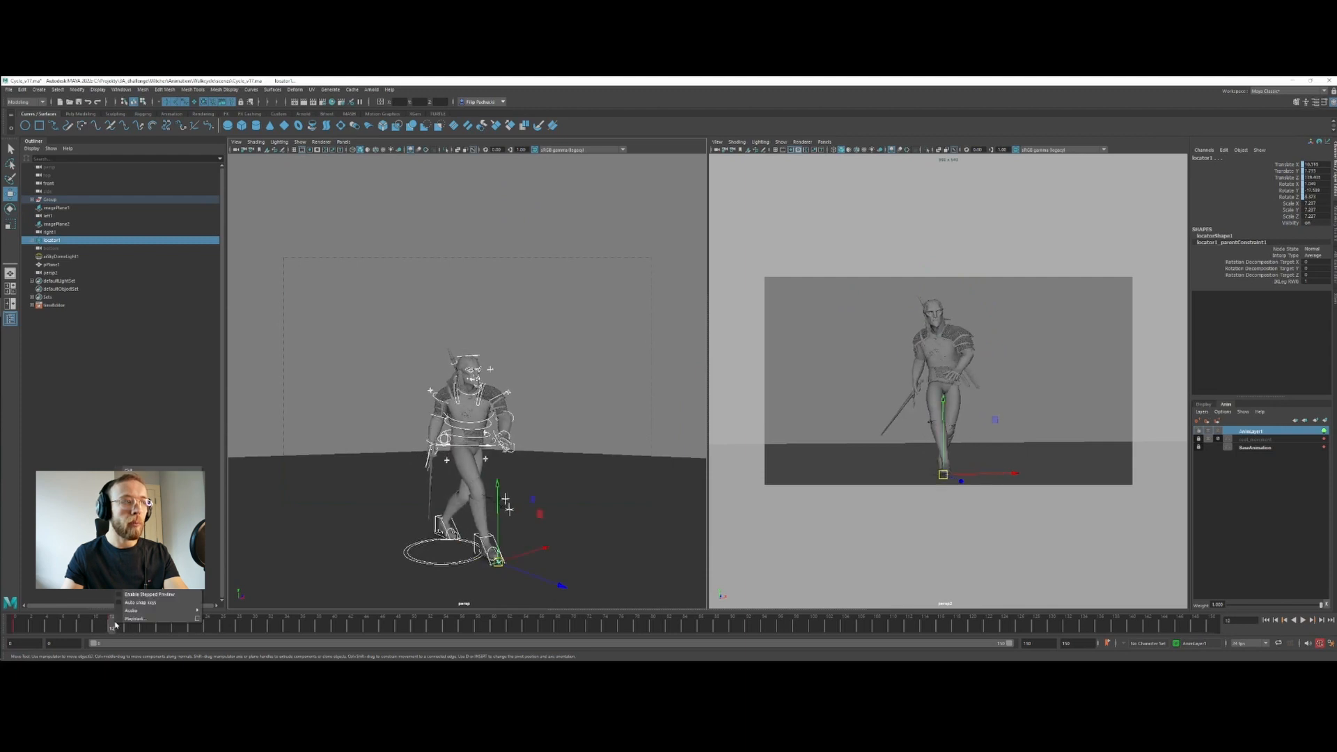
click(134, 478)
drag(197, 624, 255, 624)
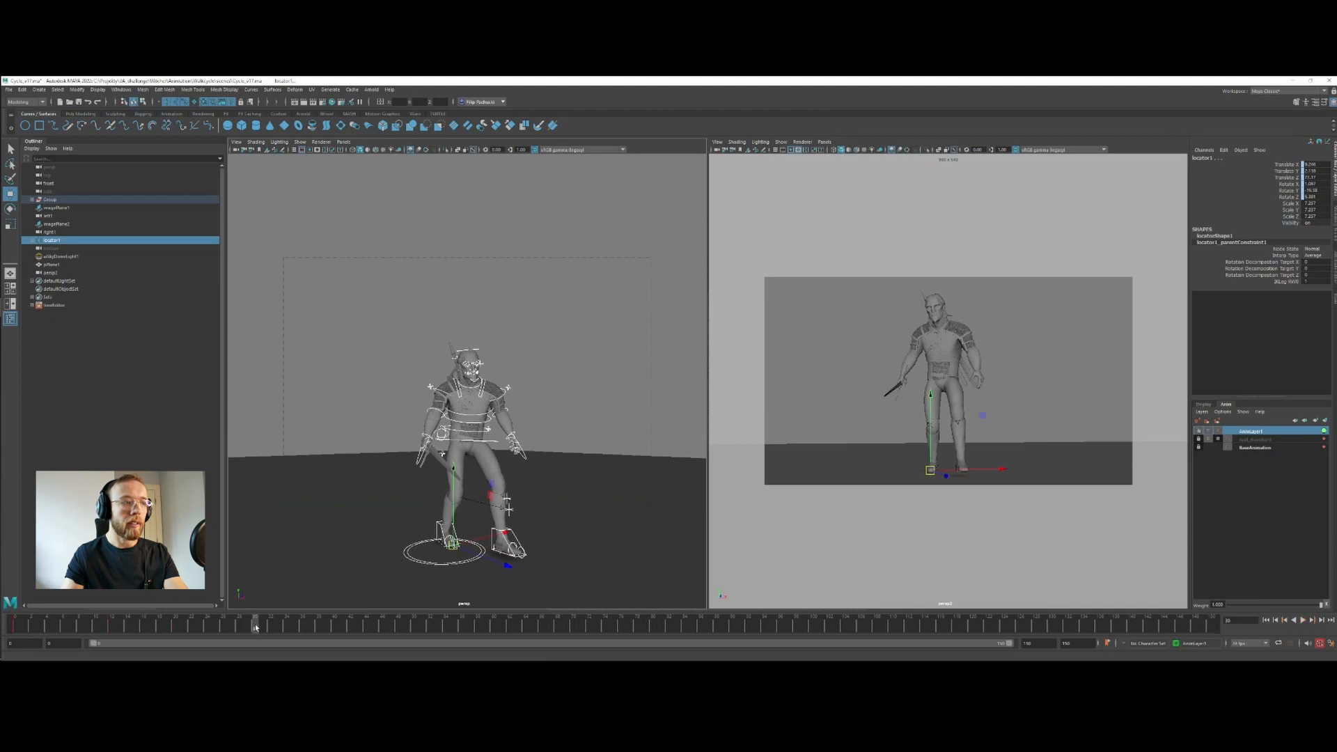
right_click(255, 624)
click(320, 531)
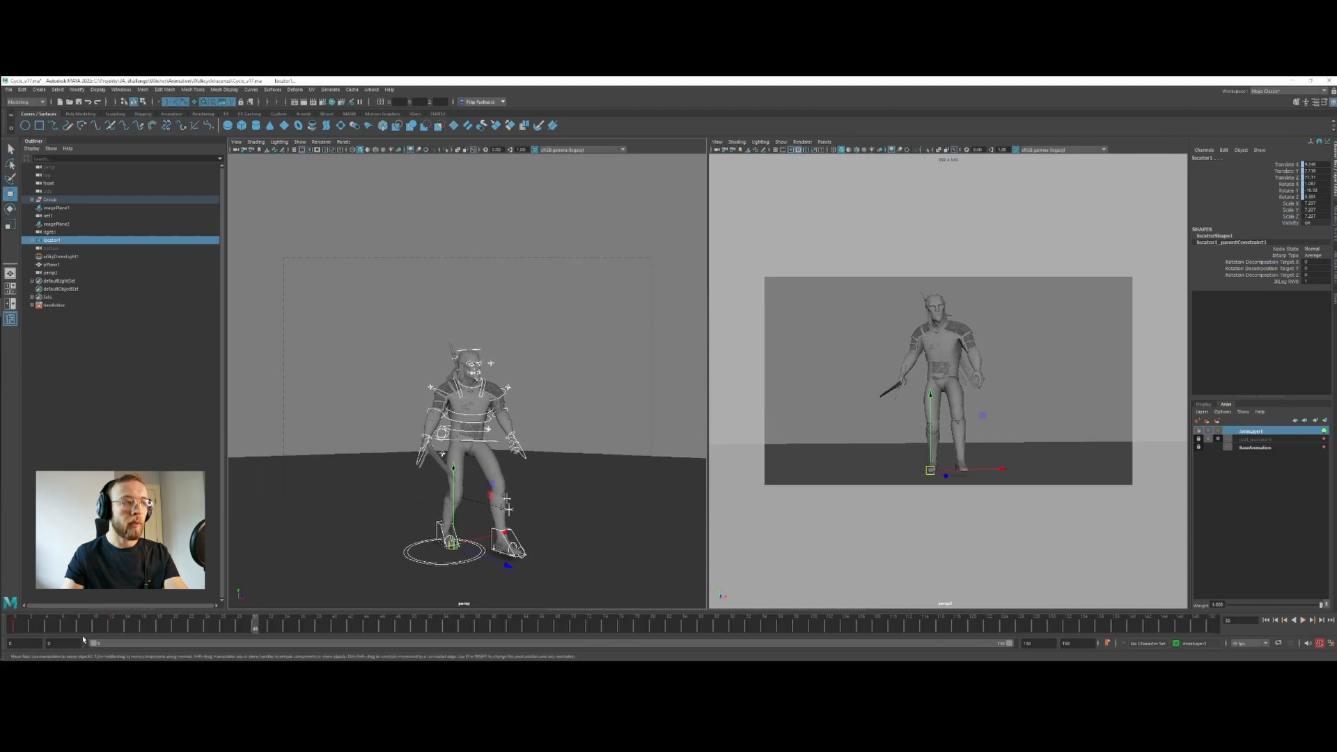
key(alt+v)
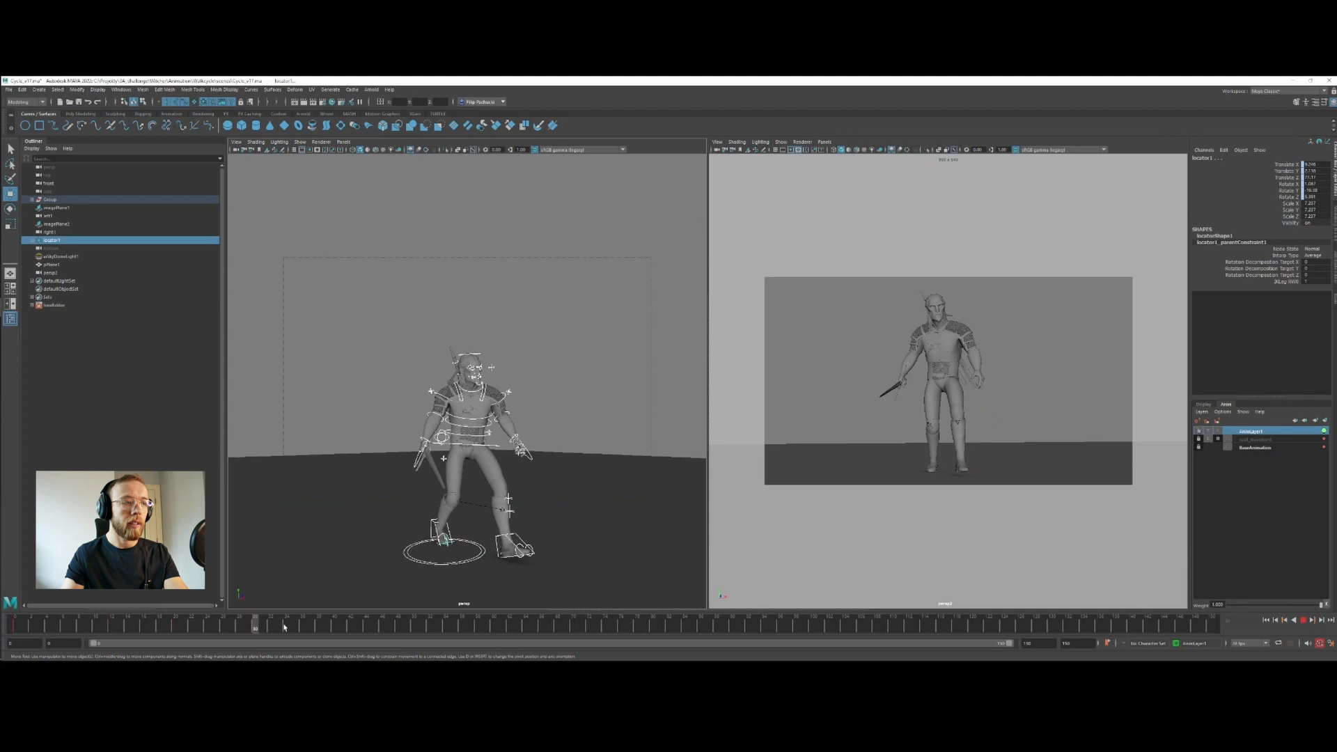
Copy the passing-pose key, paste it between that pose and the previously pasted key, and play back the result
click(177, 626)
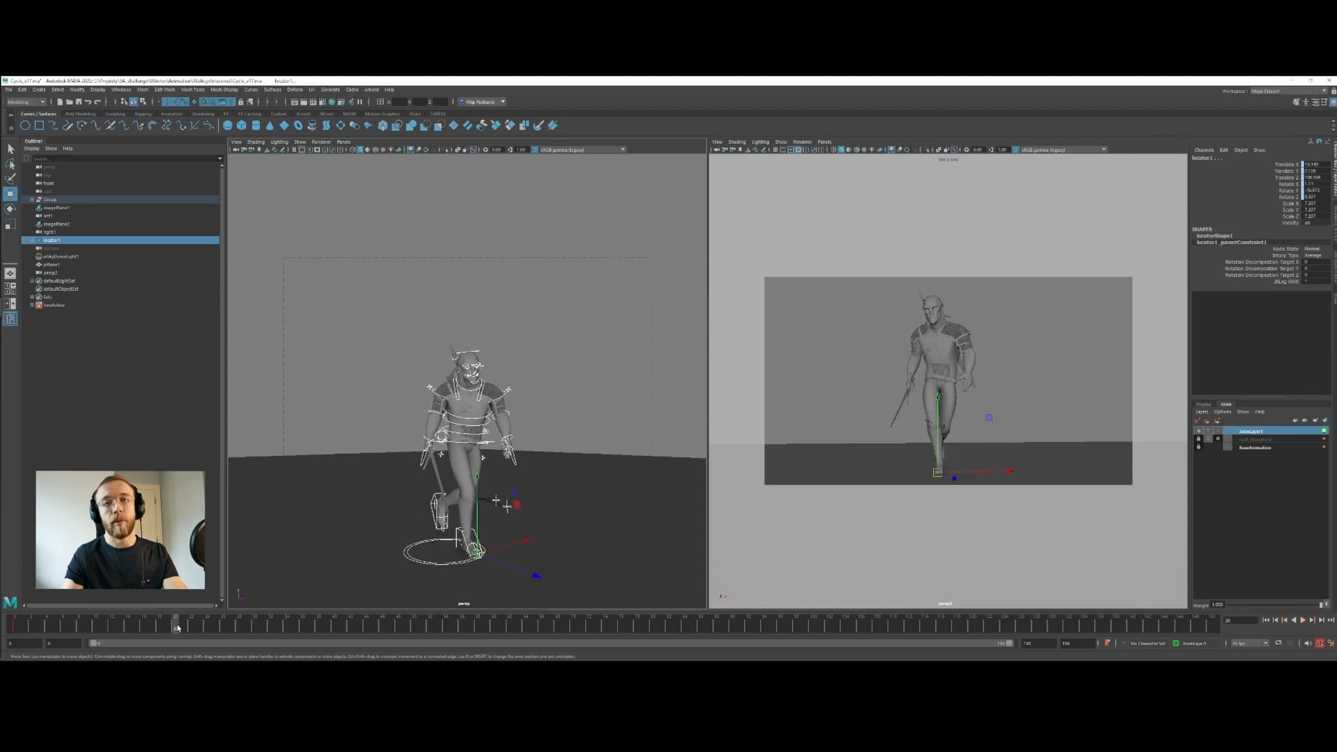
shift+drag(261, 627, 284, 628)
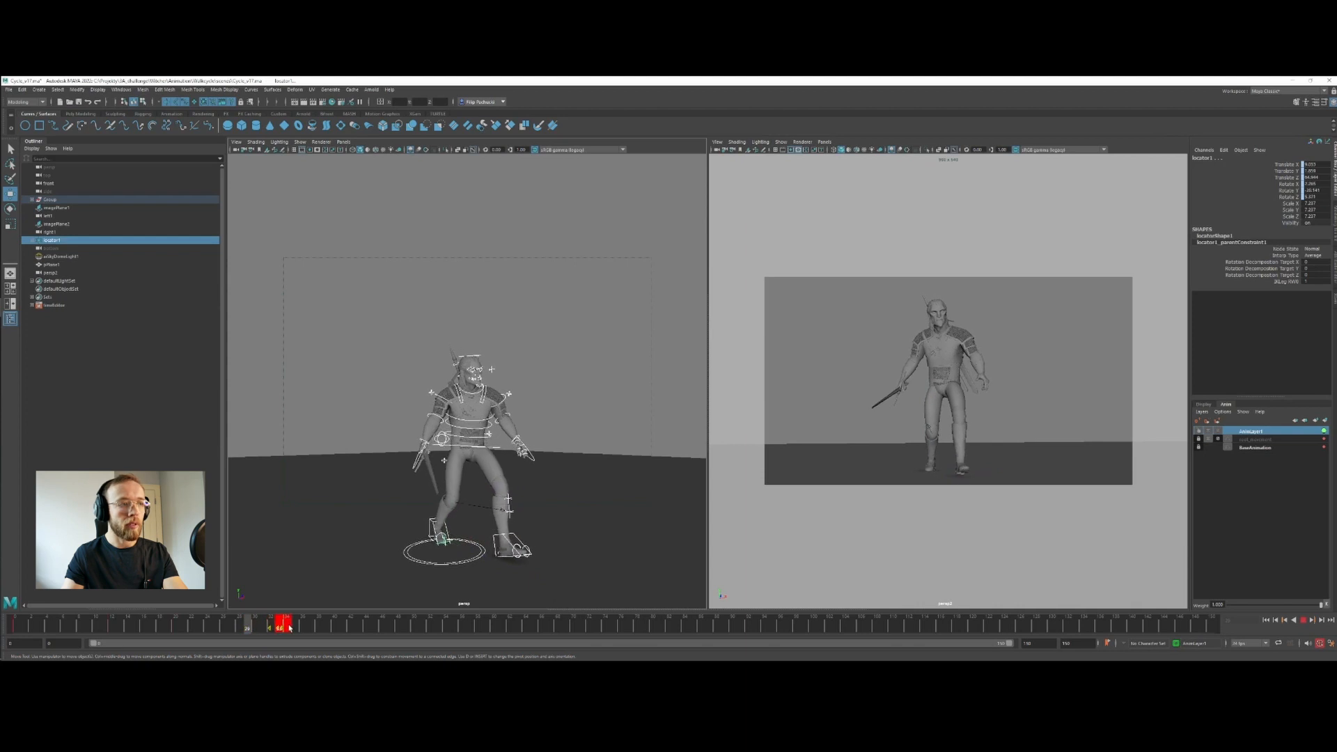
click(174, 624)
right_click(176, 624)
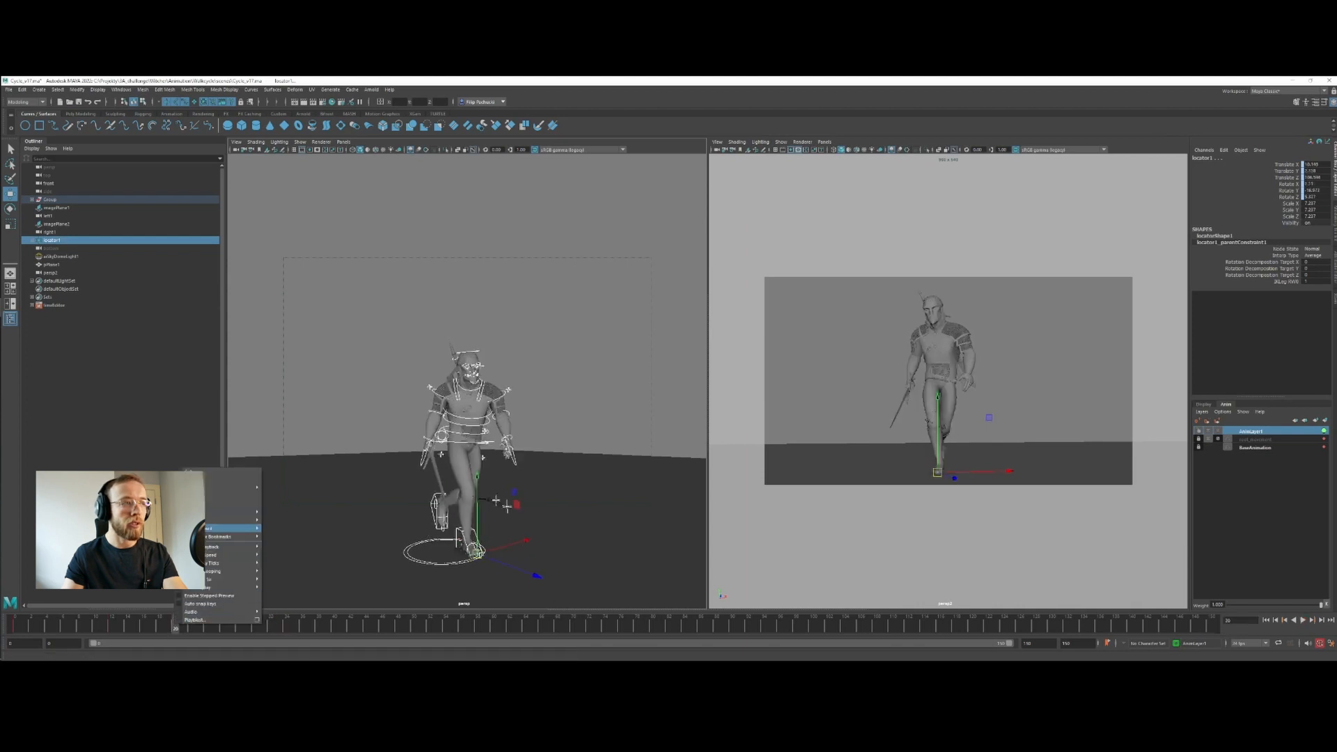
click(201, 480)
drag(186, 624, 223, 625)
right_click(225, 624)
mouse_move(291, 492)
click(345, 485)
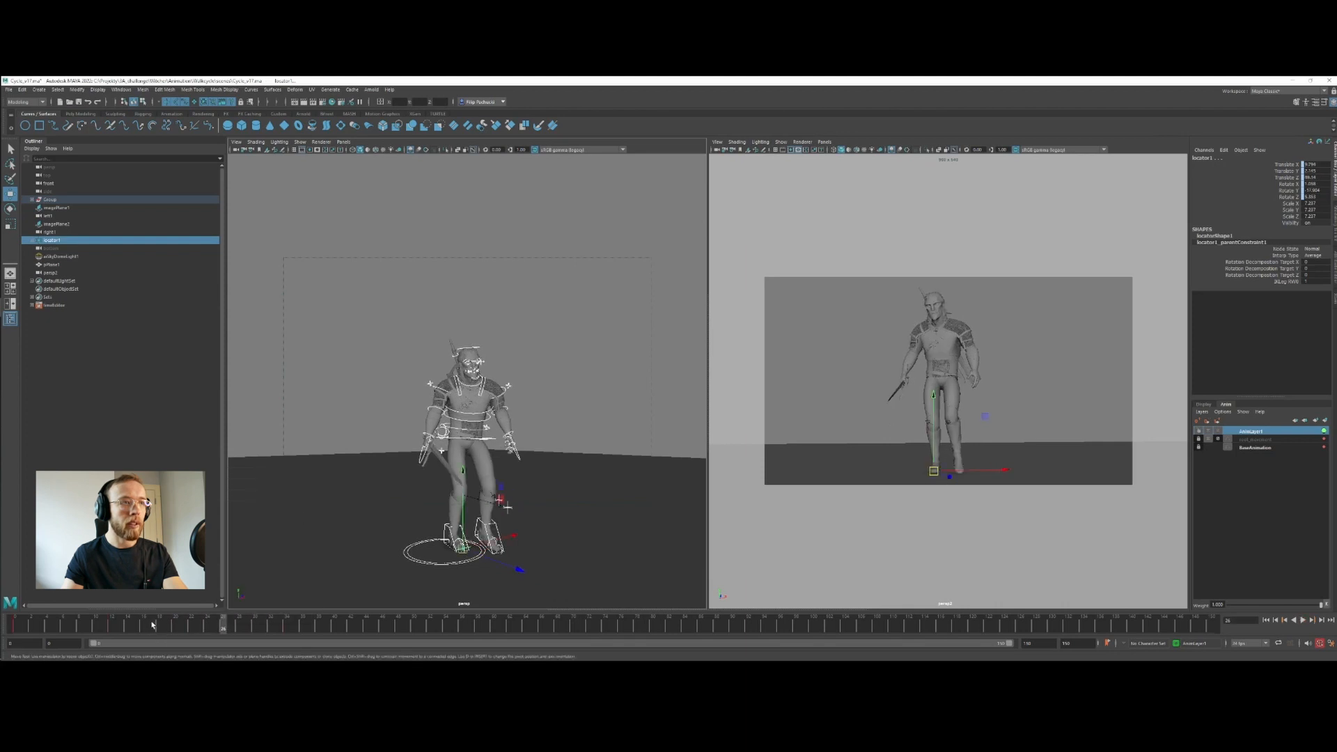
key(alt+v)
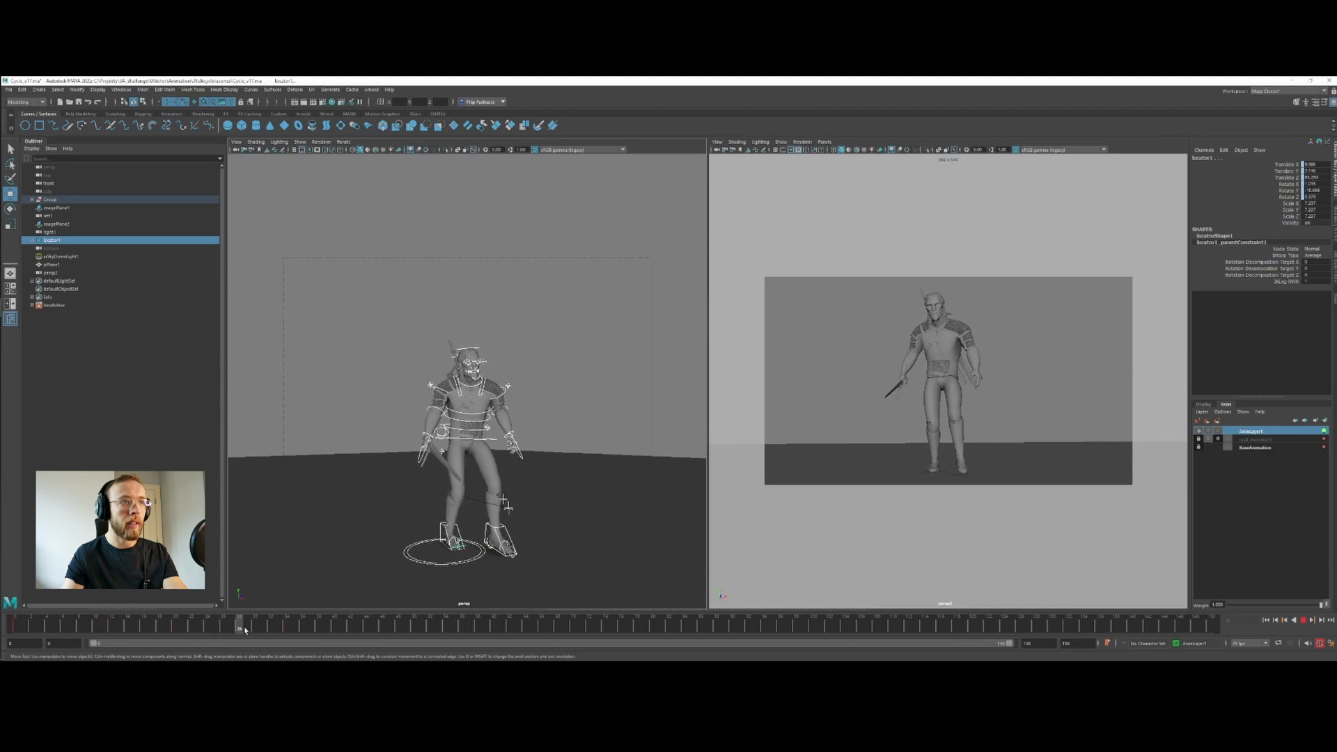
Scrub through the strides to examine the body motion and stop at the pose where the legs pass each other
click(223, 625)
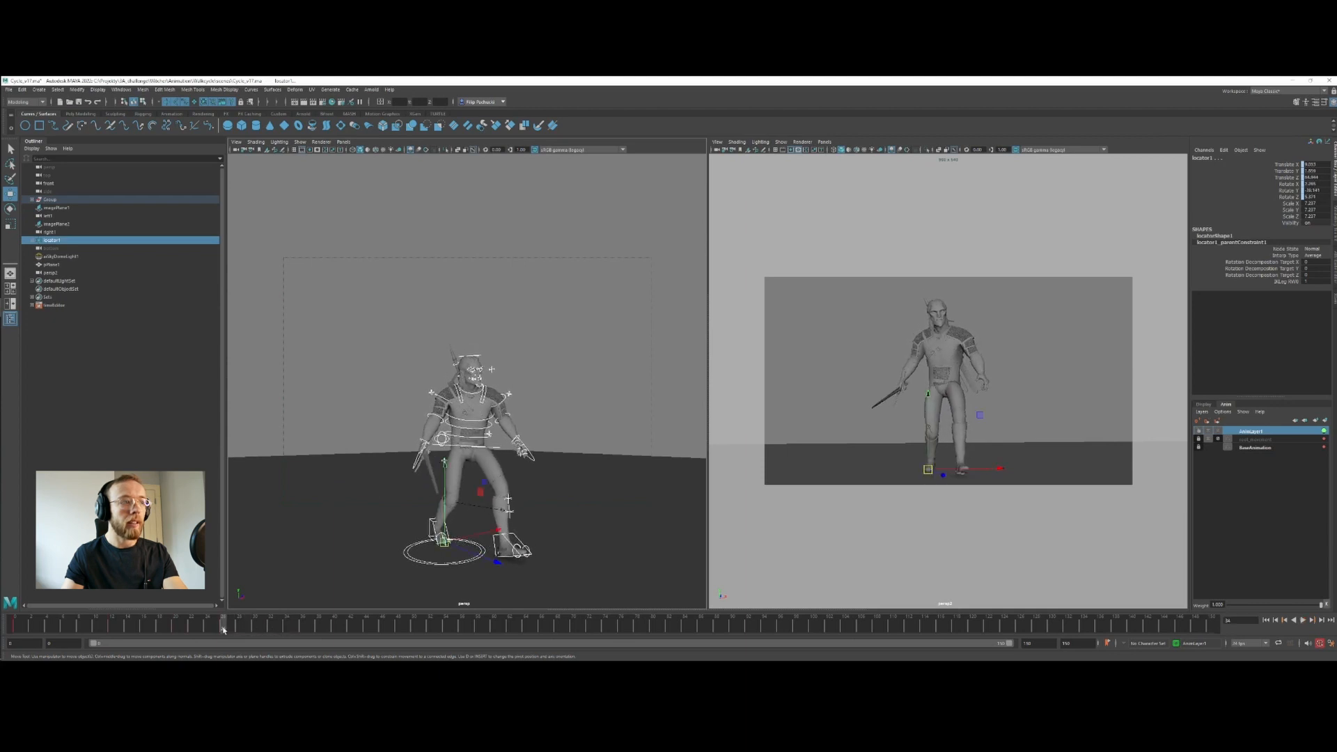
mouse_move(223, 630)
mouse_down()
mouse_move(145, 629)
mouse_move(429, 629)
mouse_move(417, 629)
mouse_up()
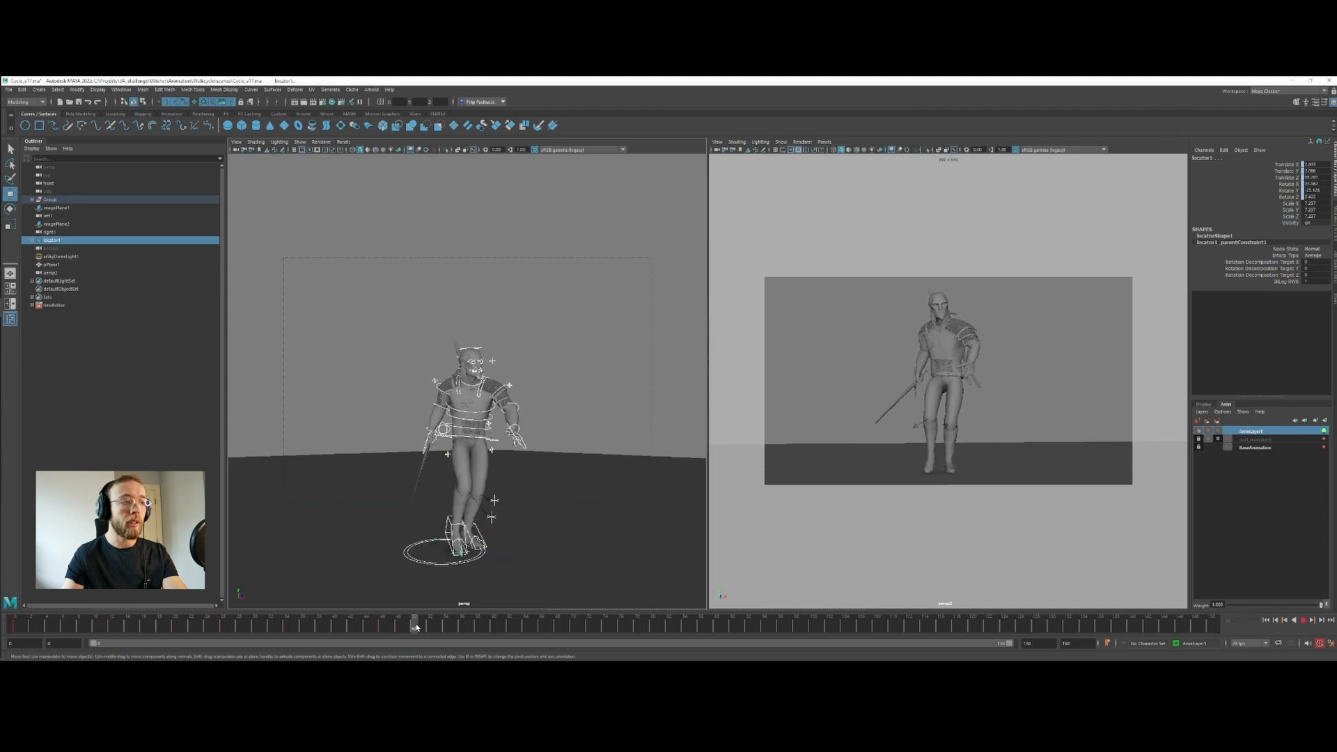
drag(115, 625, 178, 625)
drag(384, 630, 415, 626)
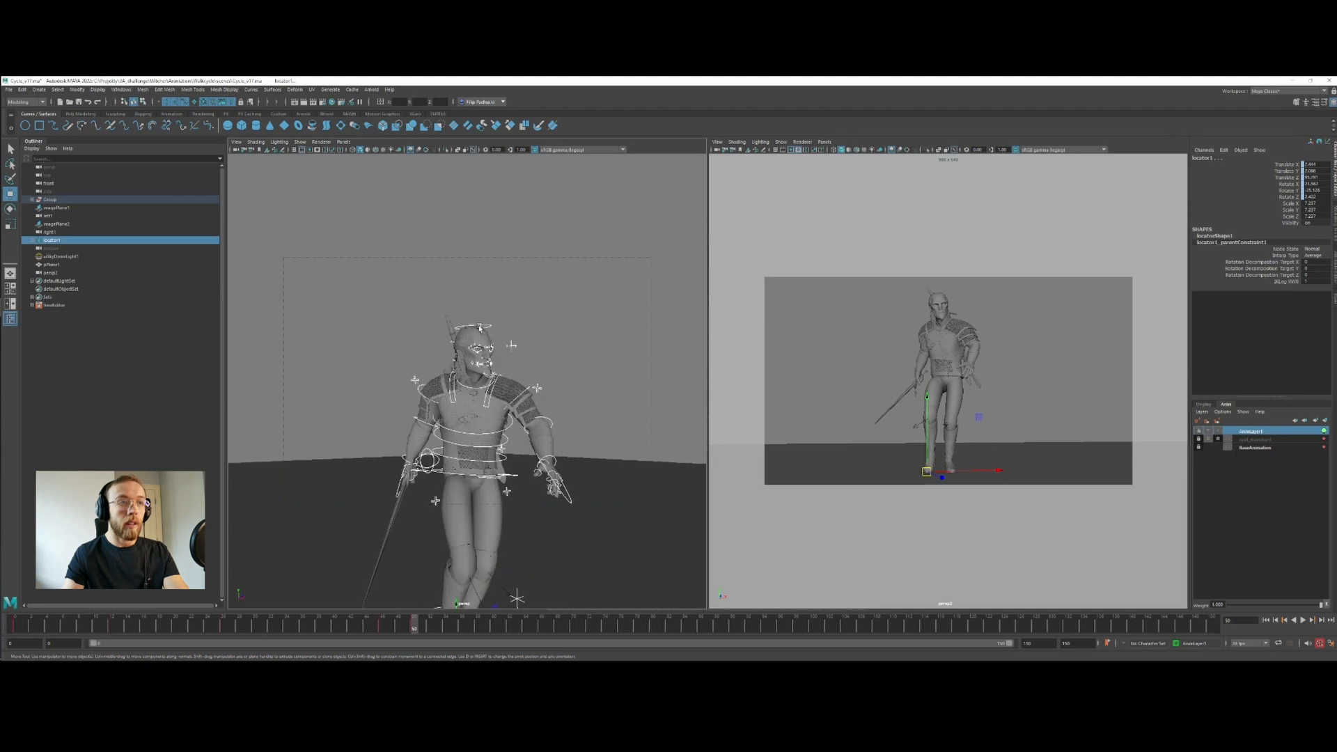
Select the neck control at the passing pose and rotate it to adjust the head's direction
click(479, 327)
shift+click(466, 388)
mouse_move(508, 413)
alt+mouse_down()
mouse_move(497, 399)
mouse_move(490, 414)
mouse_move(528, 380)
mouse_move(511, 425)
alt+mouse_up()
scroll(490, 414, down, 5)
scroll(490, 413, up, 5)
scroll(489, 414, up, 2)
key(e)
scroll(510, 429, down, 5)
key(w)
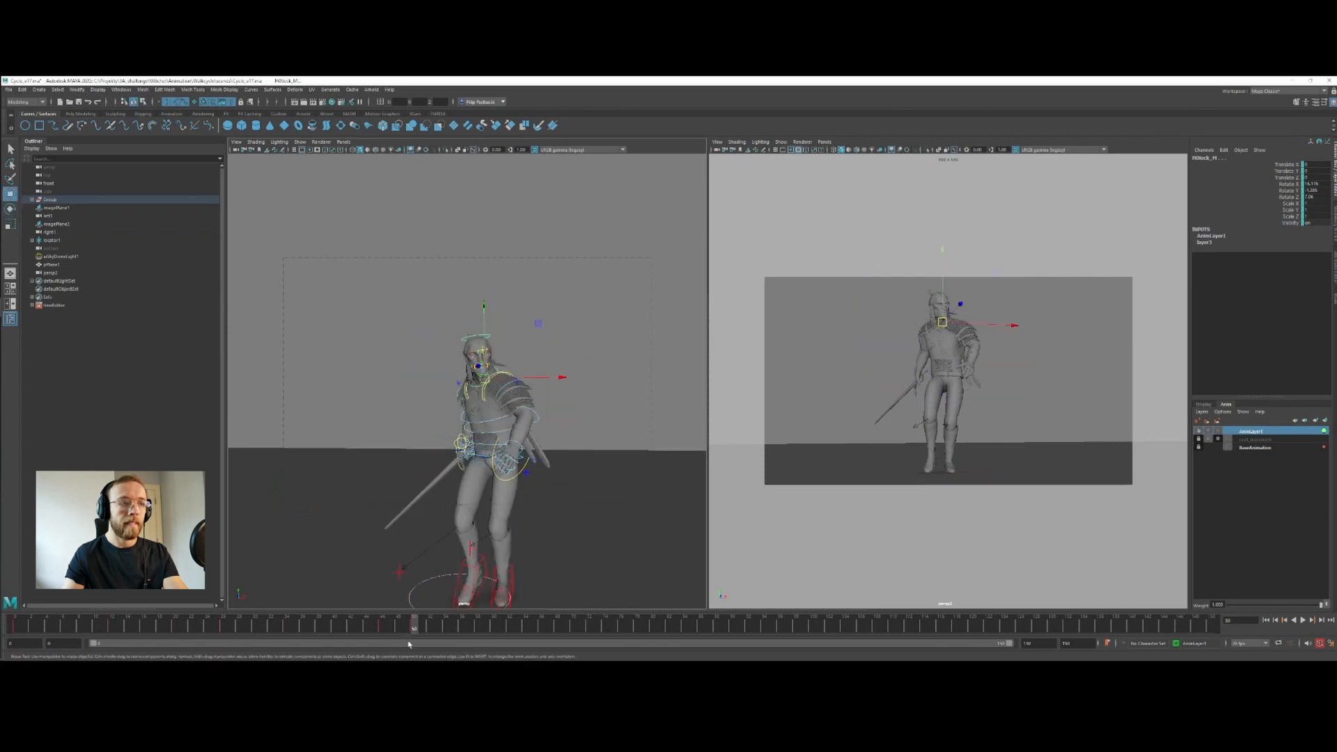
Scrub and play the animation around the adjusted passing pose to review the head and torso motion
drag(350, 629, 421, 622)
key(alt+v)
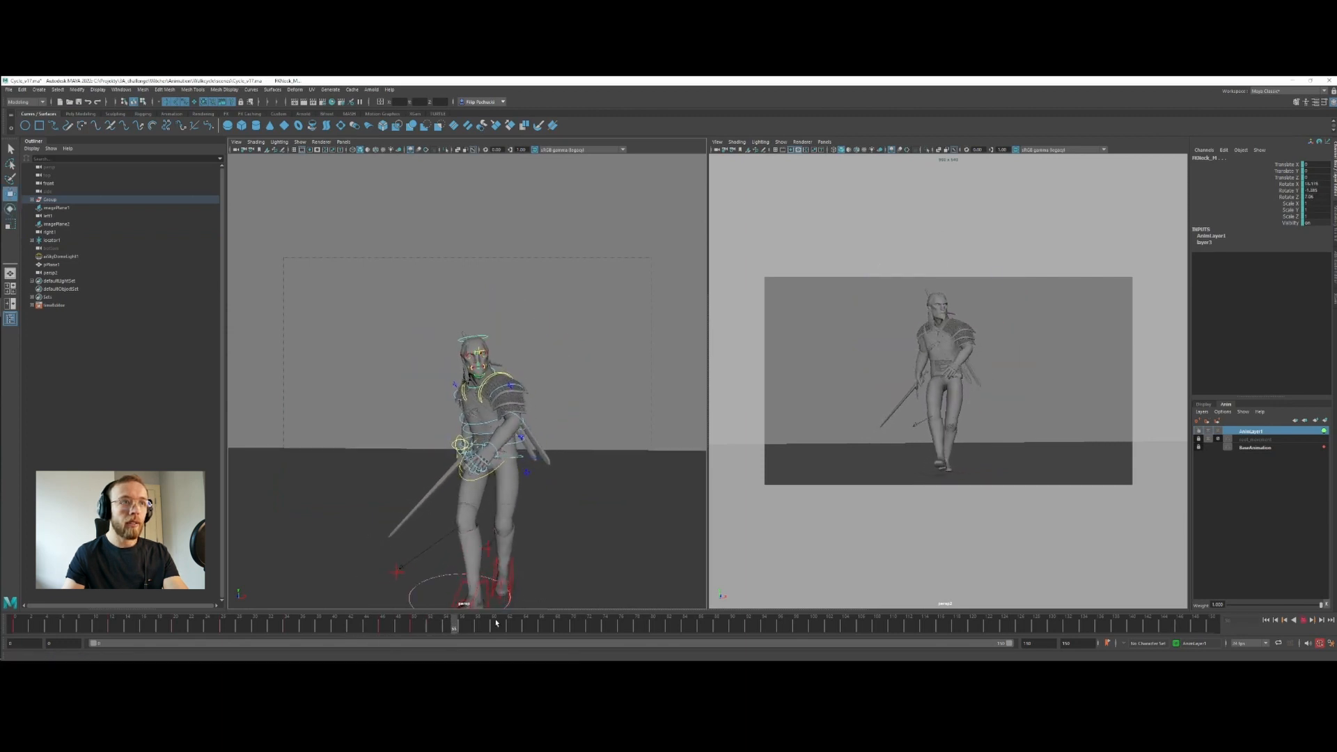
mouse_move(390, 627)
mouse_down()
mouse_move(358, 625)
mouse_move(417, 626)
mouse_up()
key(w)
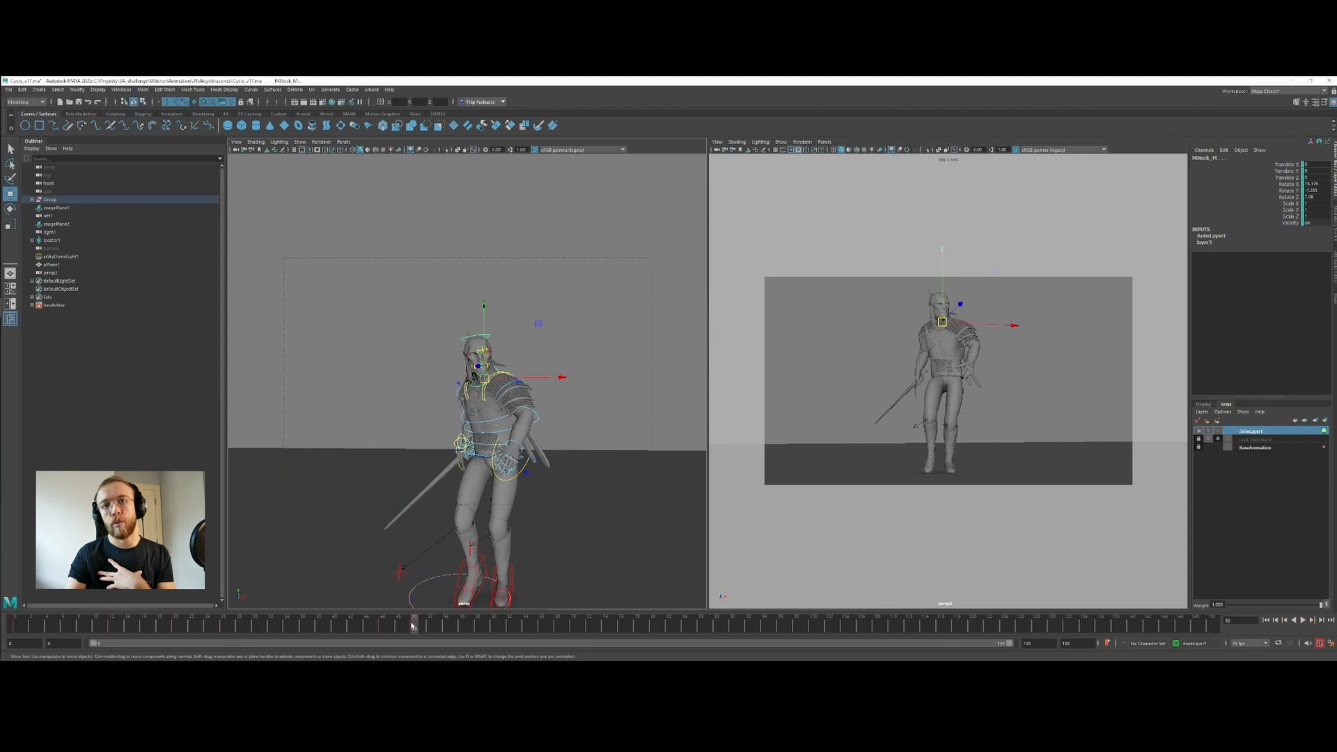
key(alt+v)
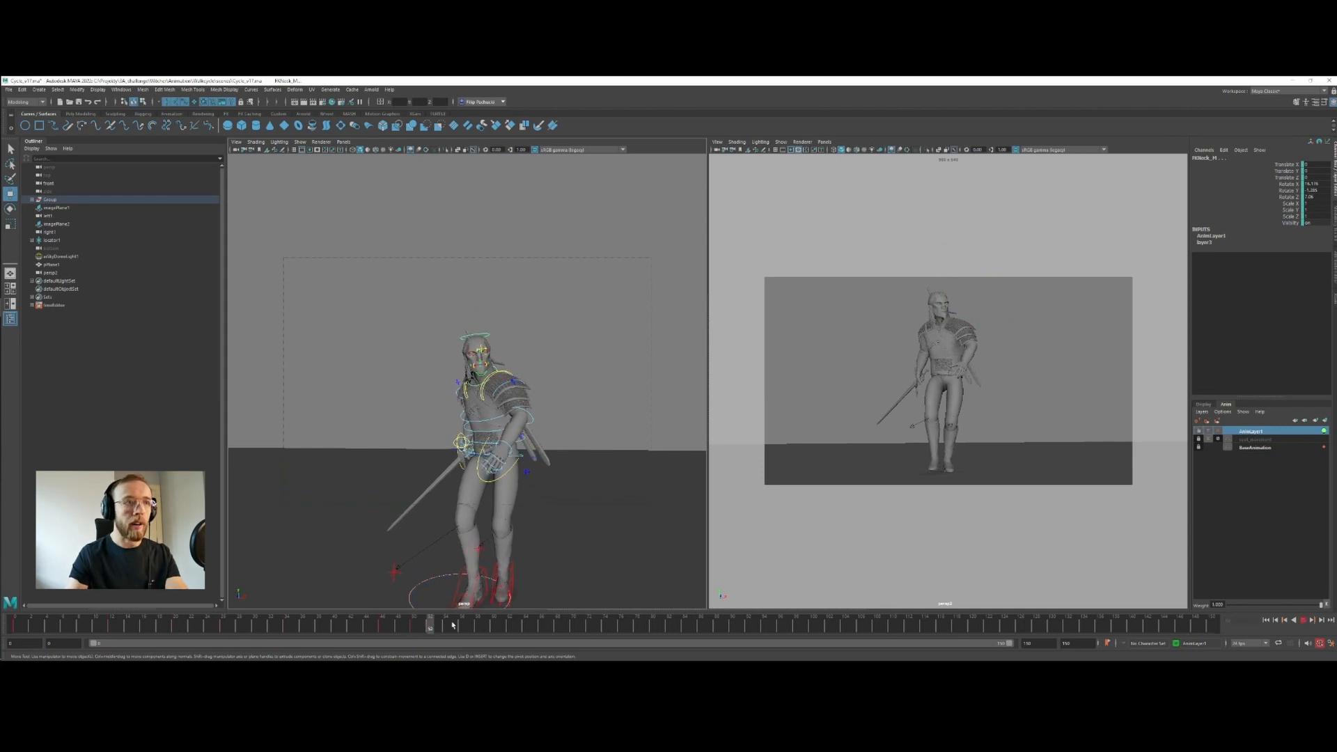
click(572, 624)
key(alt+v)
At the following pose with the rear foot lifted, rotate the spine control above the waist to adjust the torso
drag(355, 293, 547, 603)
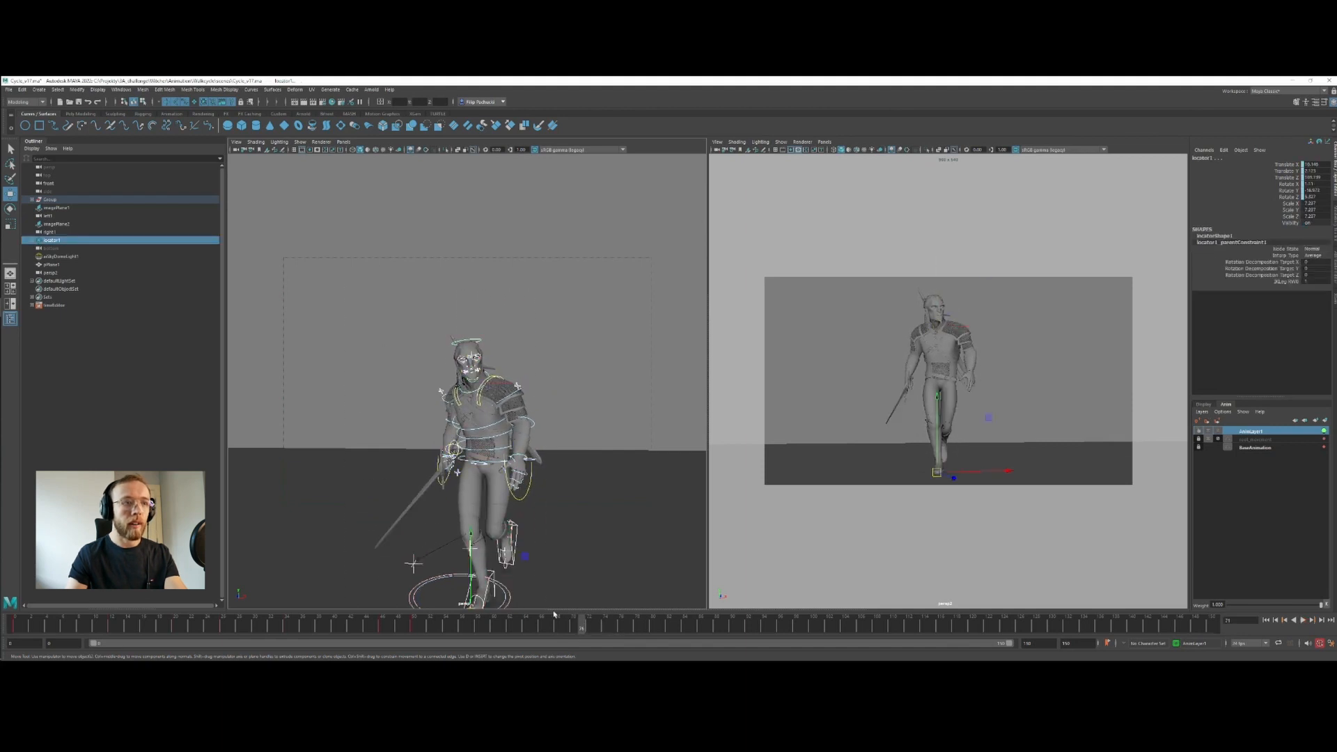
shift+drag(408, 628, 565, 631)
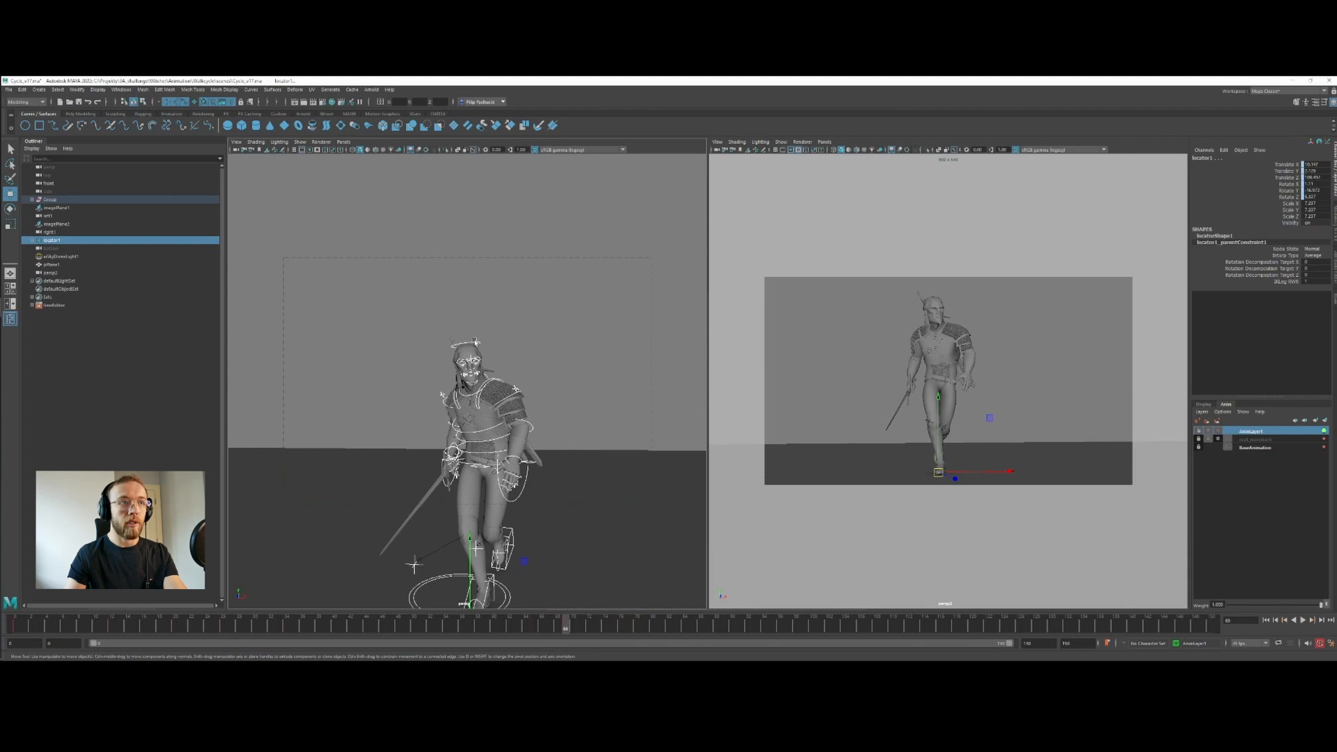
click(485, 372)
click(468, 394)
key(e)
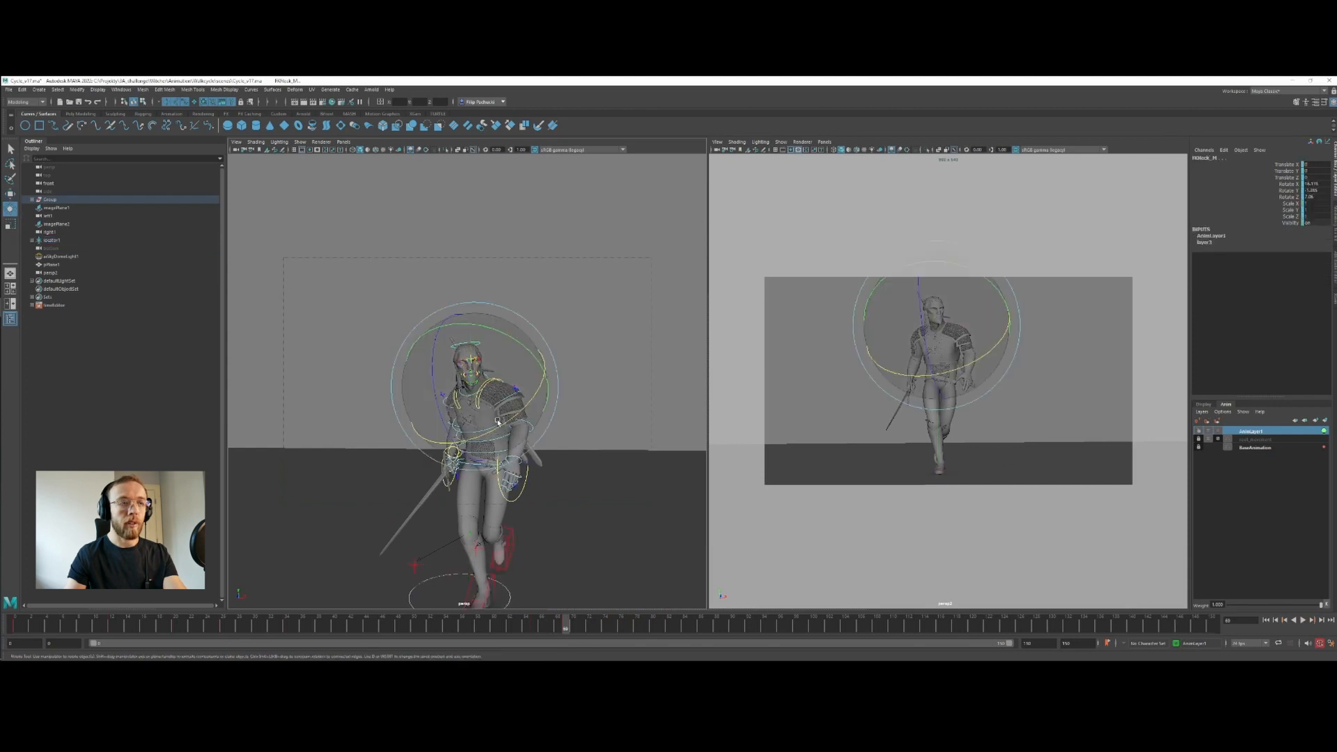
key(w)
click(489, 439)
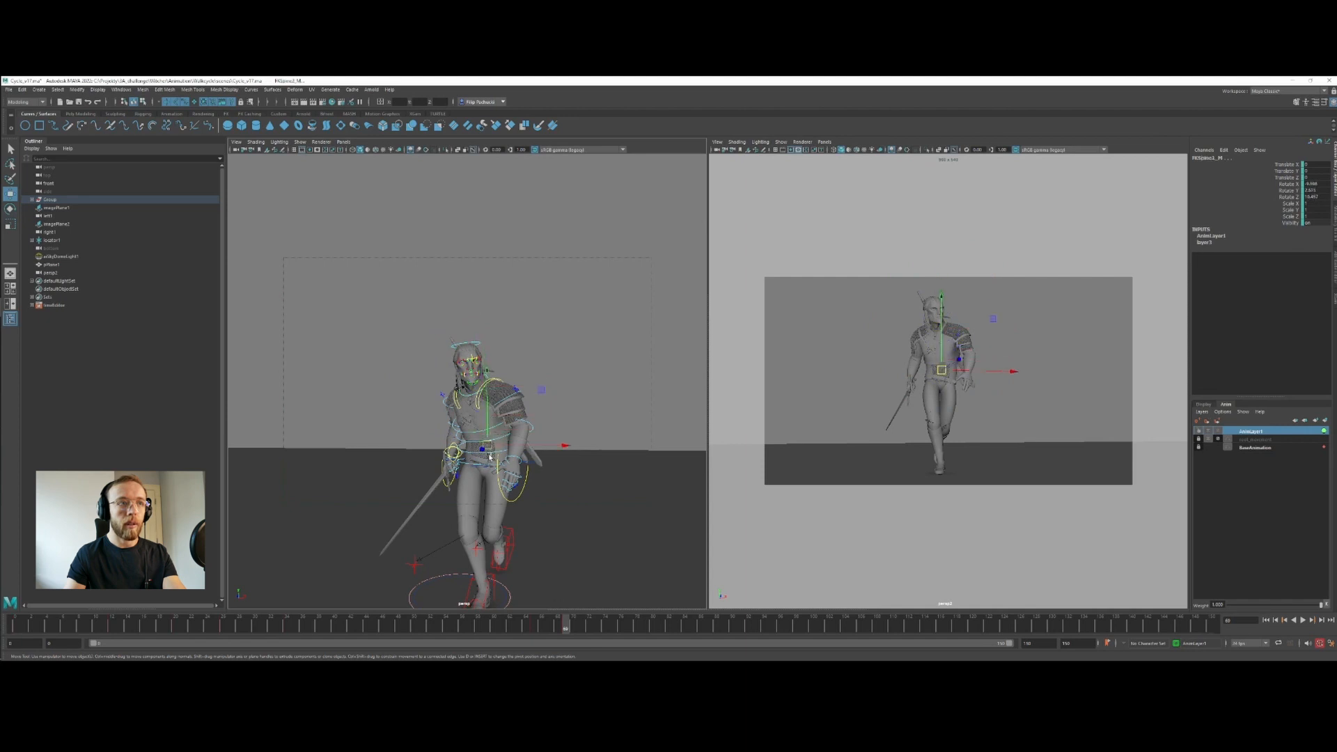
key(e)
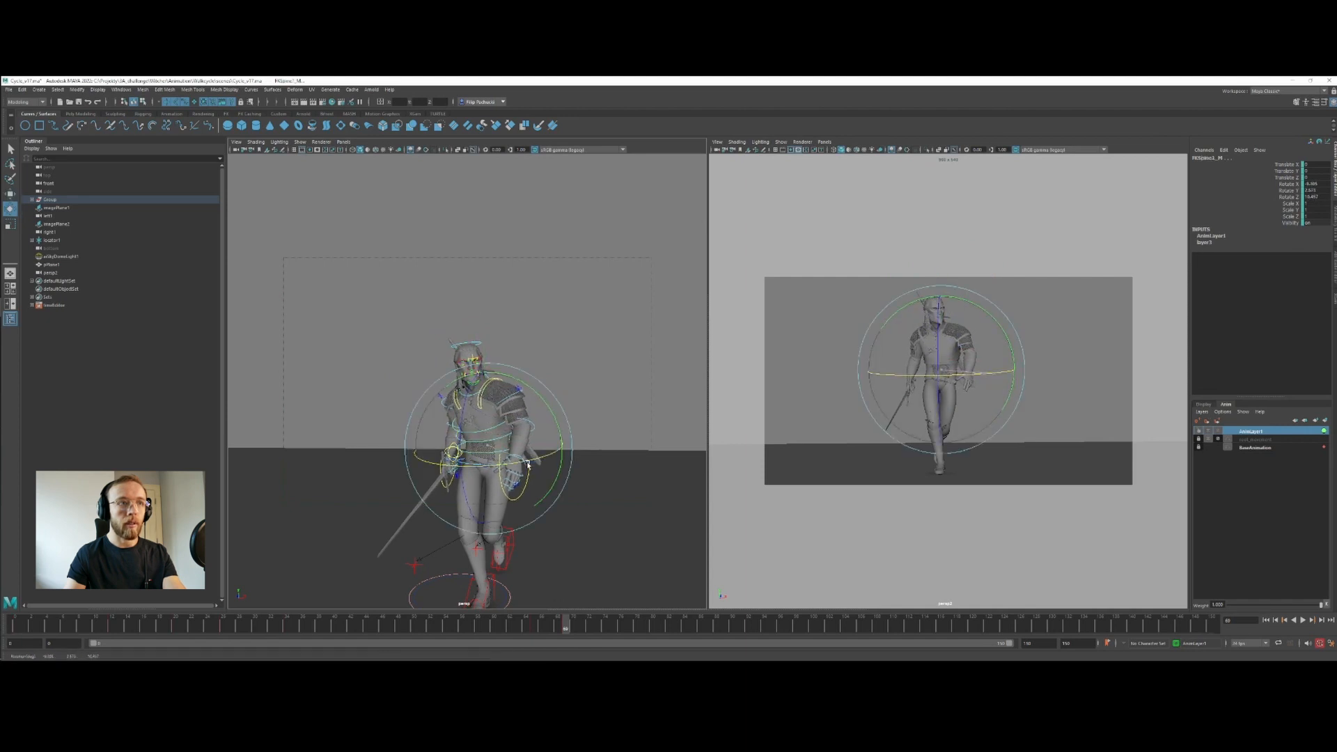
drag(528, 464, 514, 505)
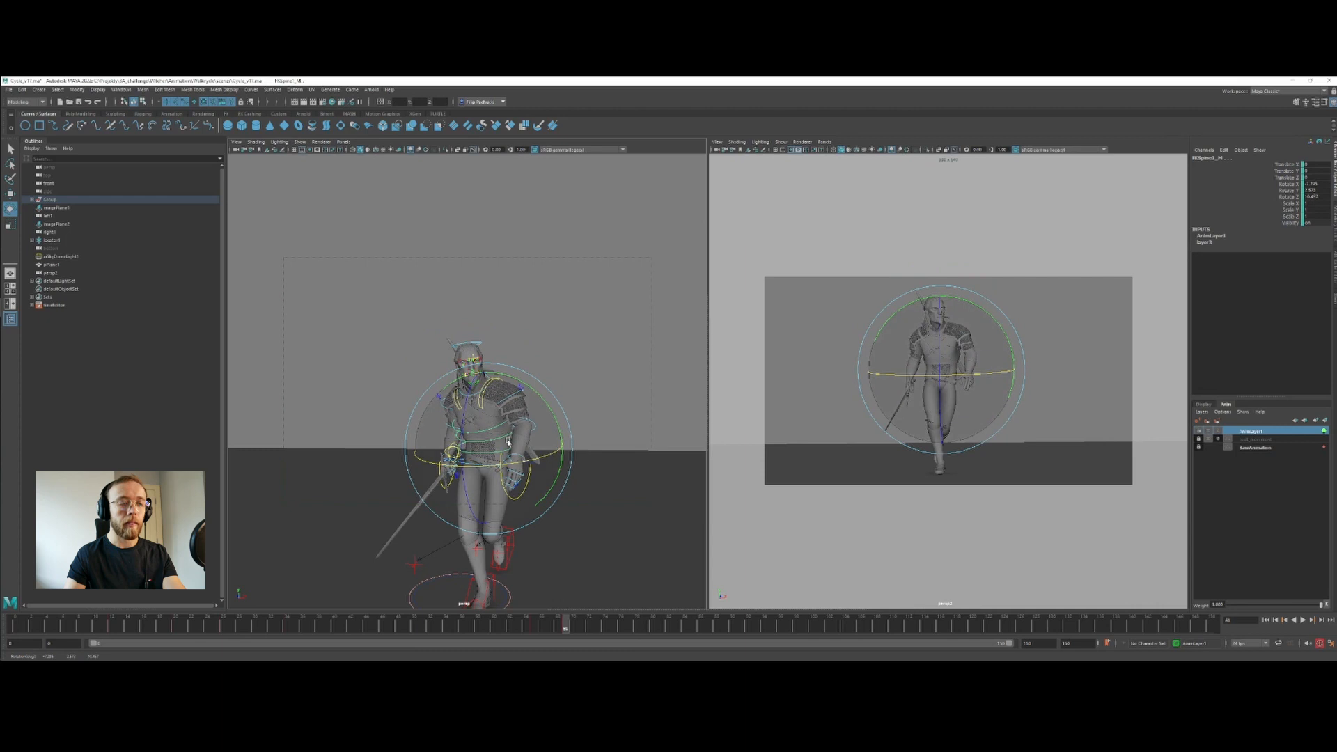
Rotate the left and right shoulder controls to reposition both arms in the lifted-foot pose
click(517, 430)
click(518, 417)
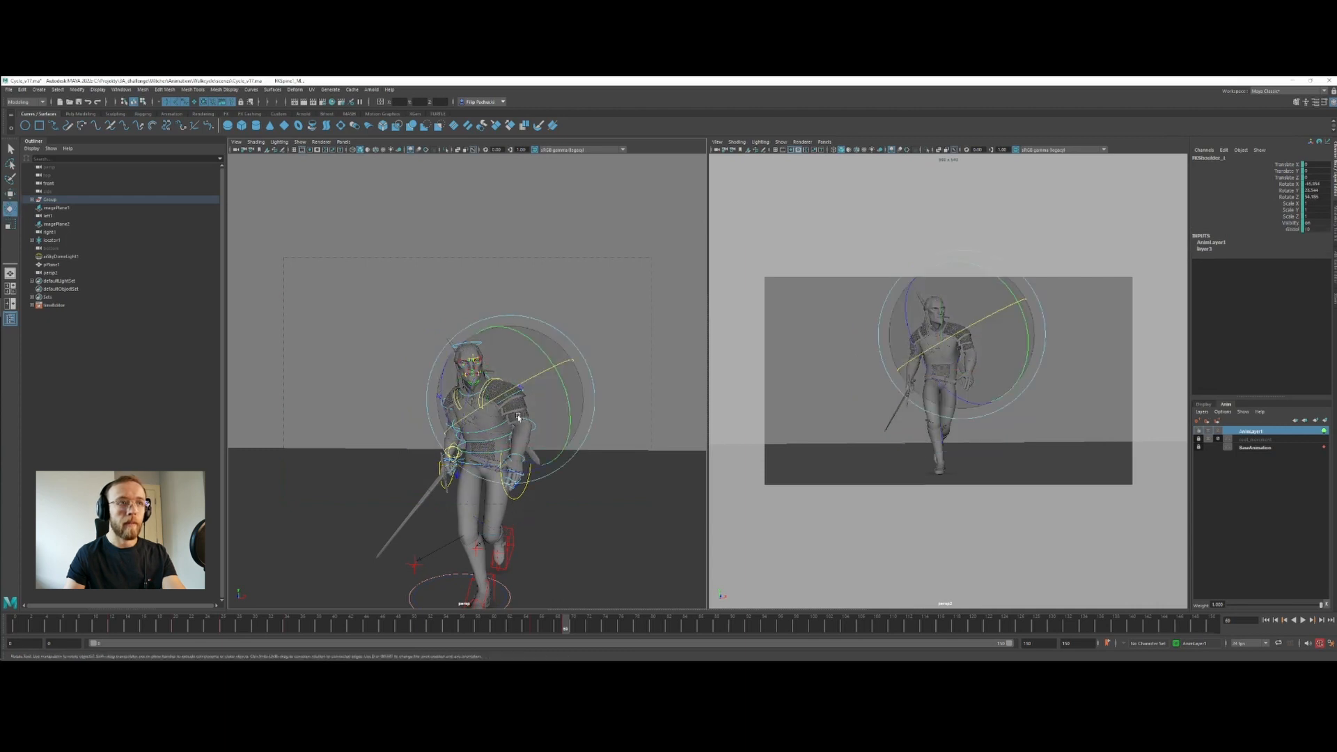
drag(528, 459, 527, 417)
key(w)
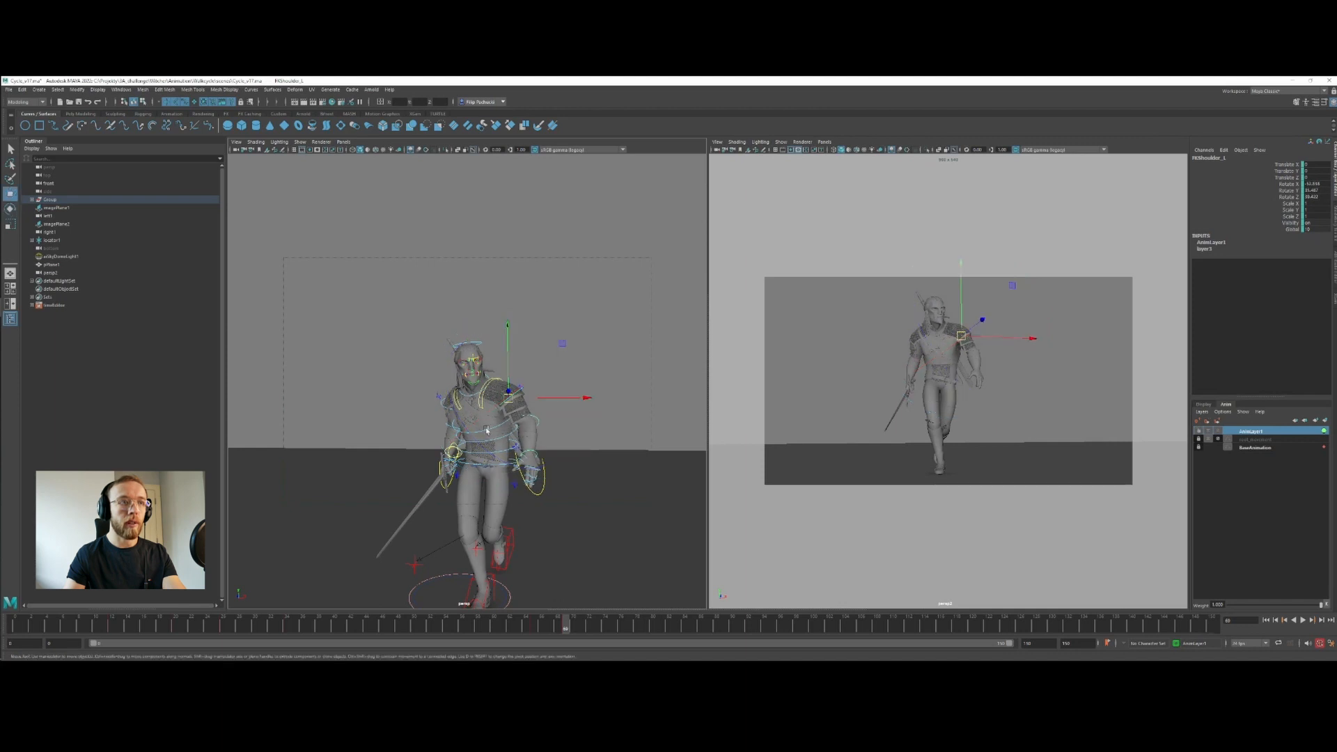
click(440, 403)
key(e)
drag(425, 382, 473, 416)
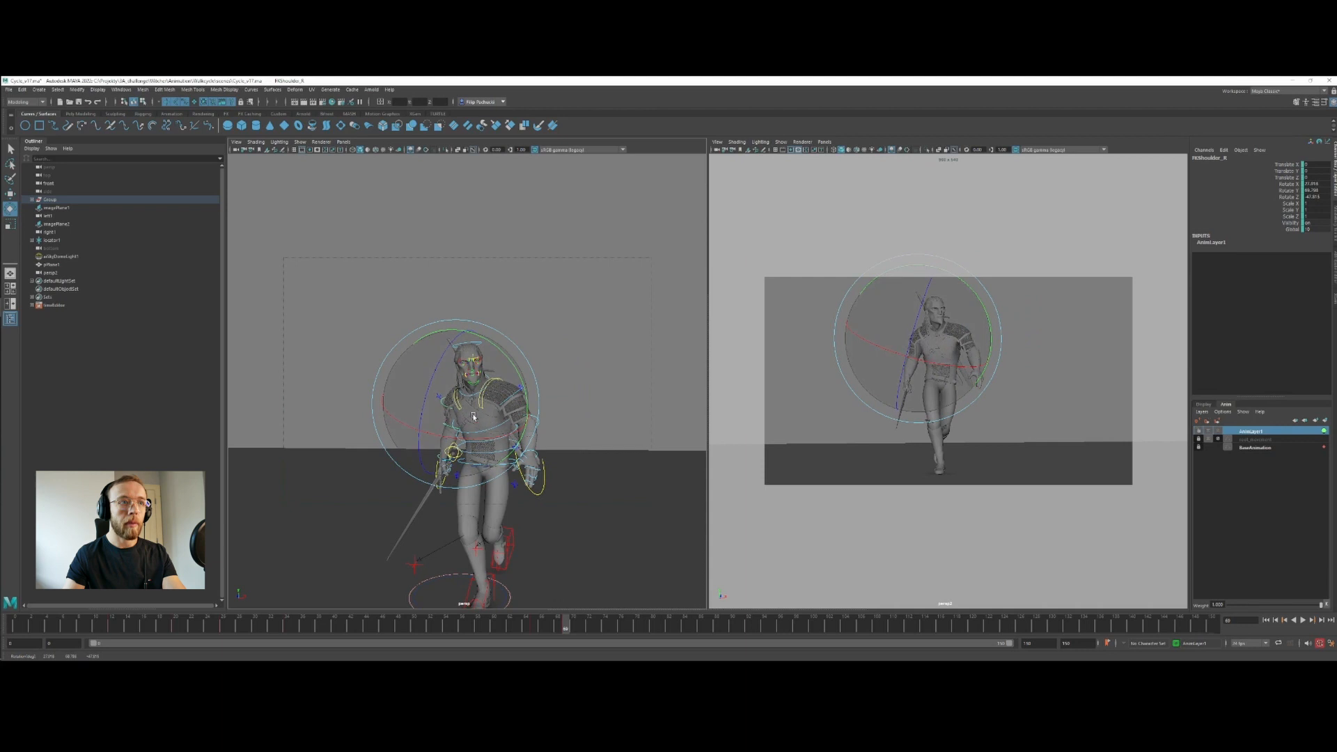
key(w)
Rotate the root control at the hips slightly in the same pose and play back the stride
scroll(509, 472, up, 4)
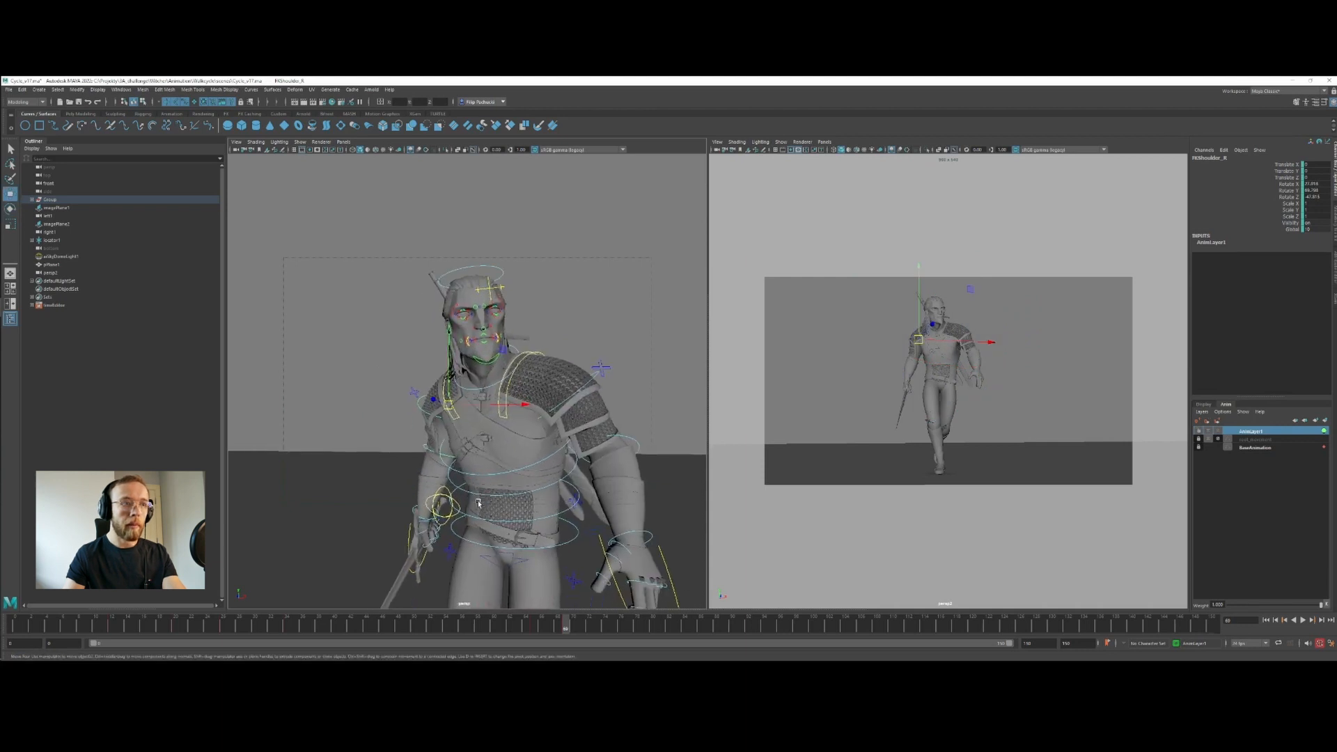
click(587, 534)
scroll(587, 534, down, 4)
key(e)
drag(510, 440, 512, 439)
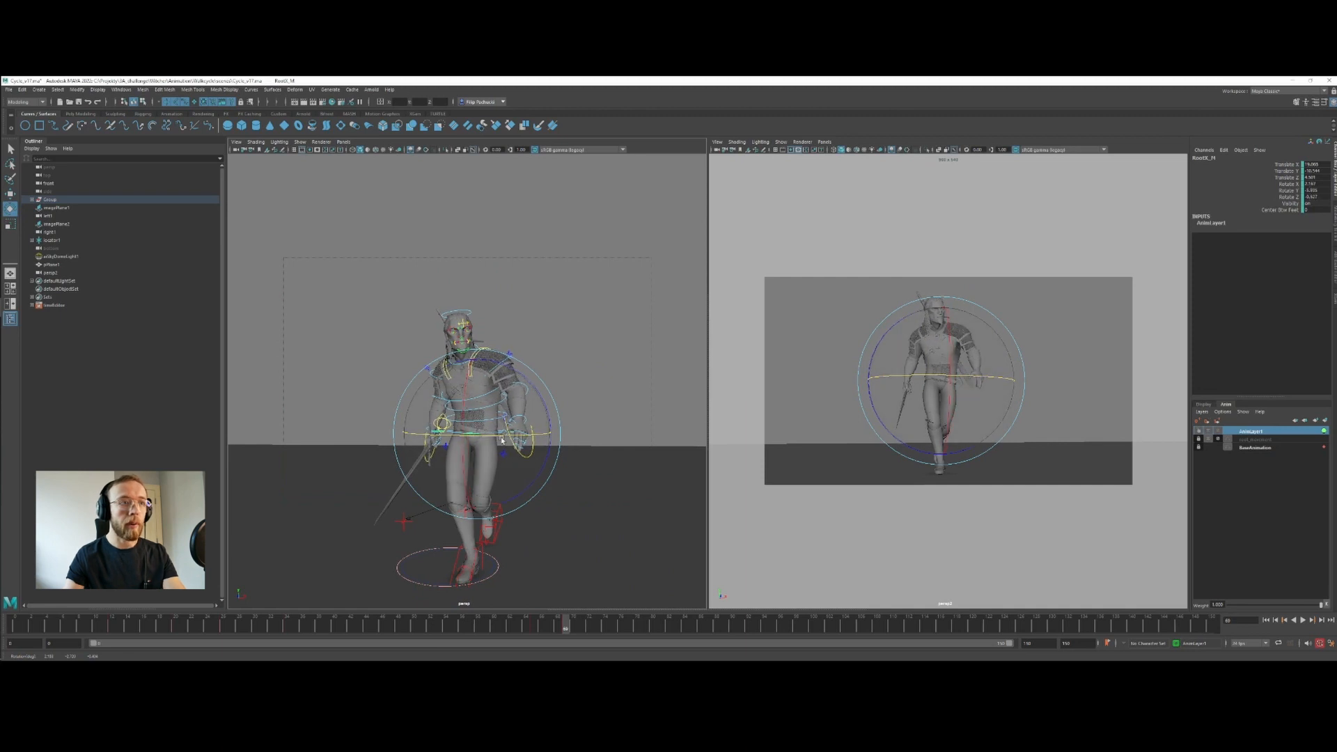
click(520, 627)
key(alt+v)
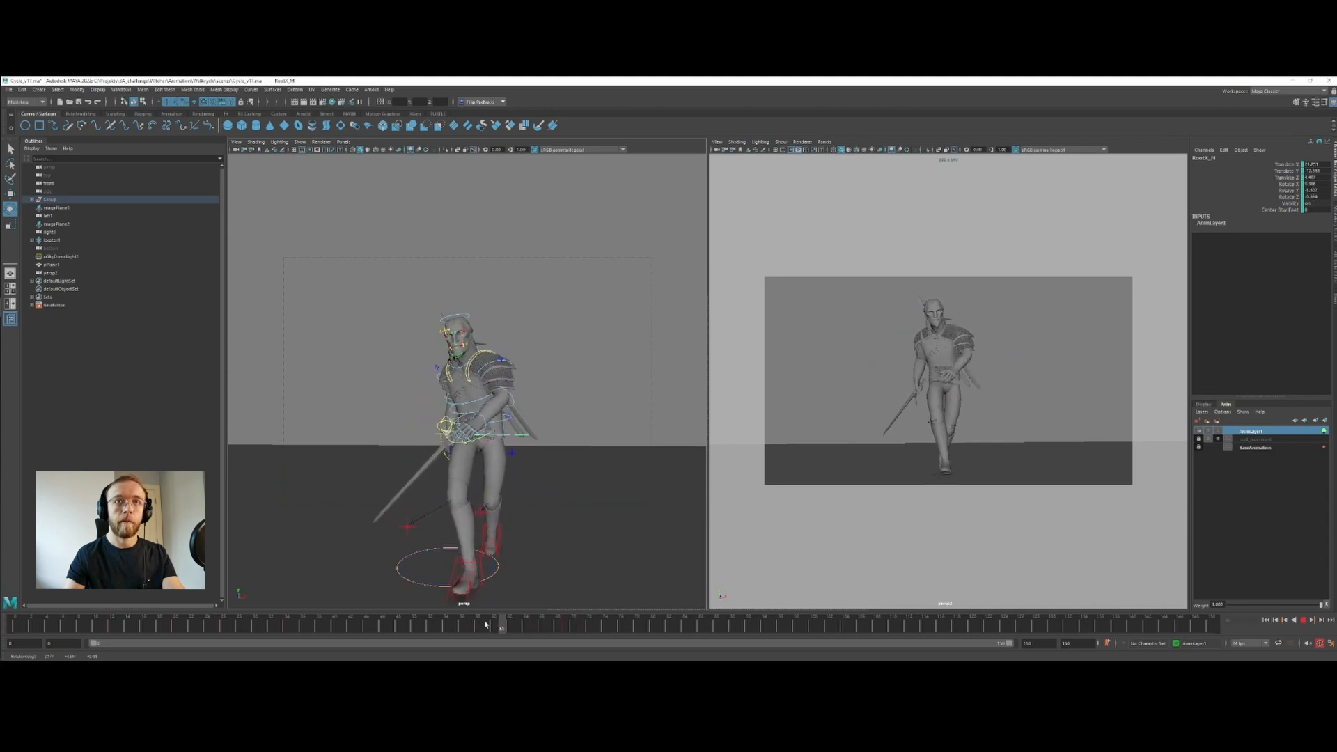
key(Escape)
Select all the character's controls, shift the adjusted pose's key slightly further along the timeline, and play back the timing
drag(320, 268, 559, 579)
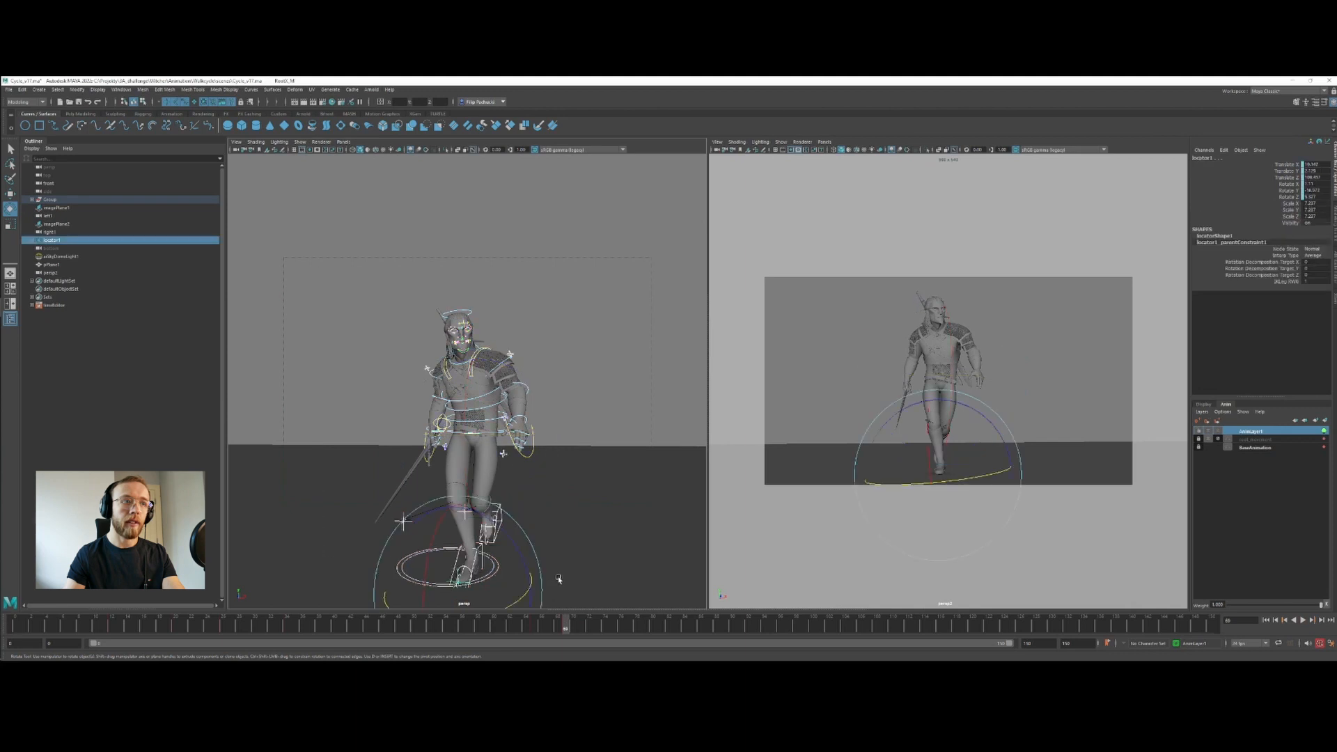
drag(402, 406, 616, 628)
key(alt+v)
click(591, 624)
key(alt+v)
click(614, 629)
key(alt+v)
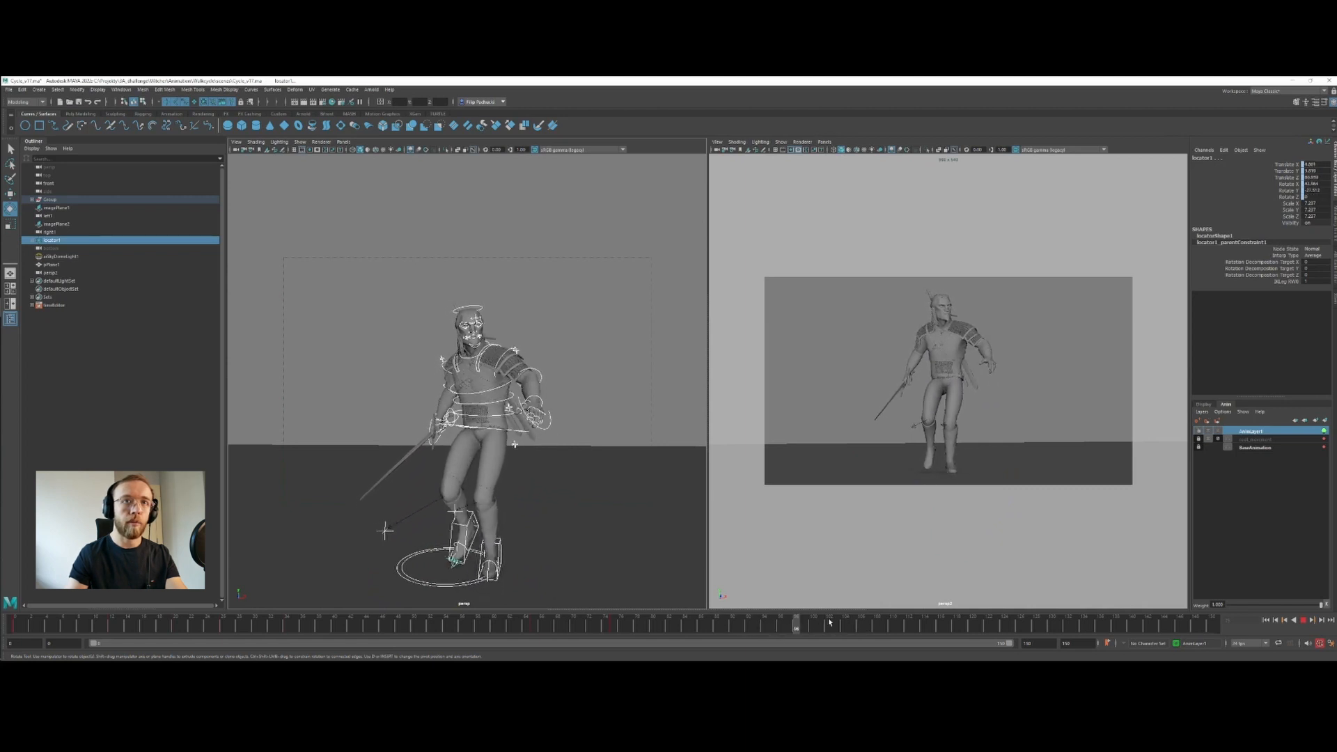
Paste the copied key for all controls at a passing pose further along the timeline and play the animation
click(764, 623)
drag(567, 628, 772, 624)
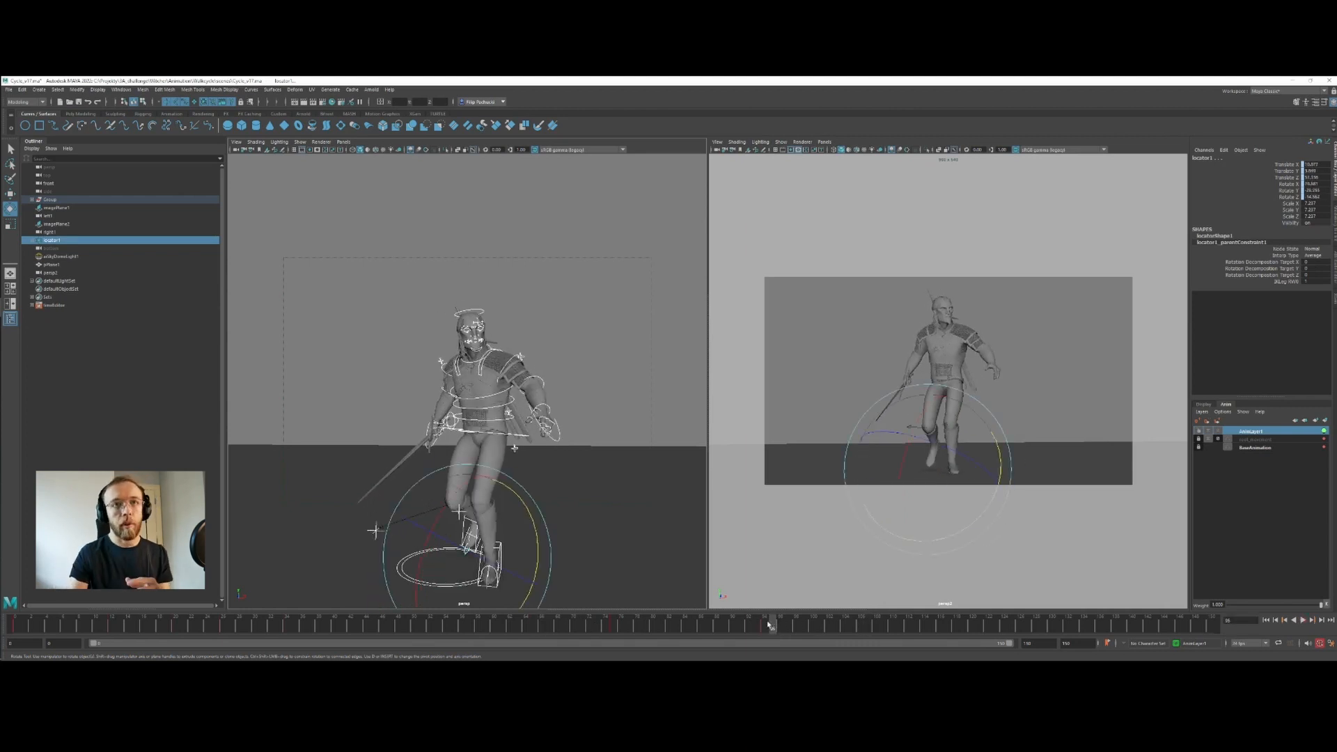
mouse_move(771, 624)
mouse_down()
mouse_move(828, 624)
mouse_move(771, 624)
mouse_move(807, 625)
mouse_up()
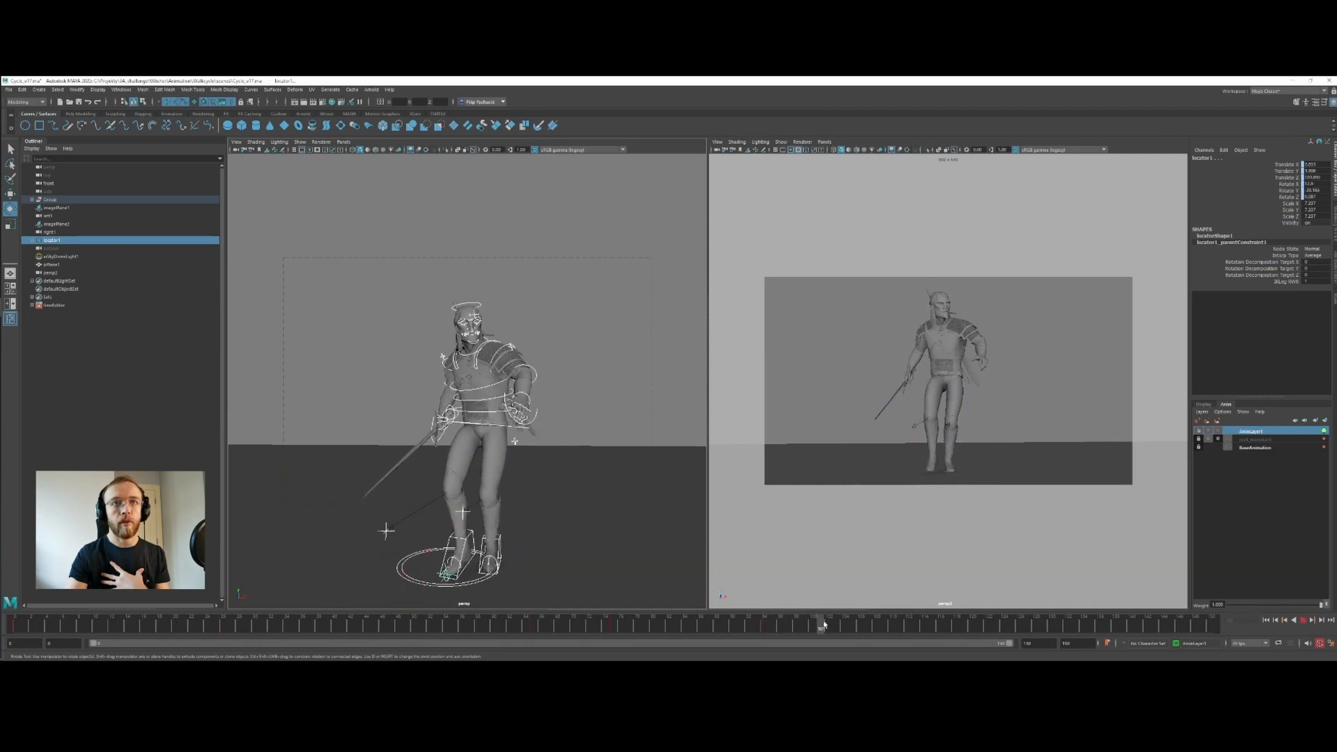
right_click(828, 626)
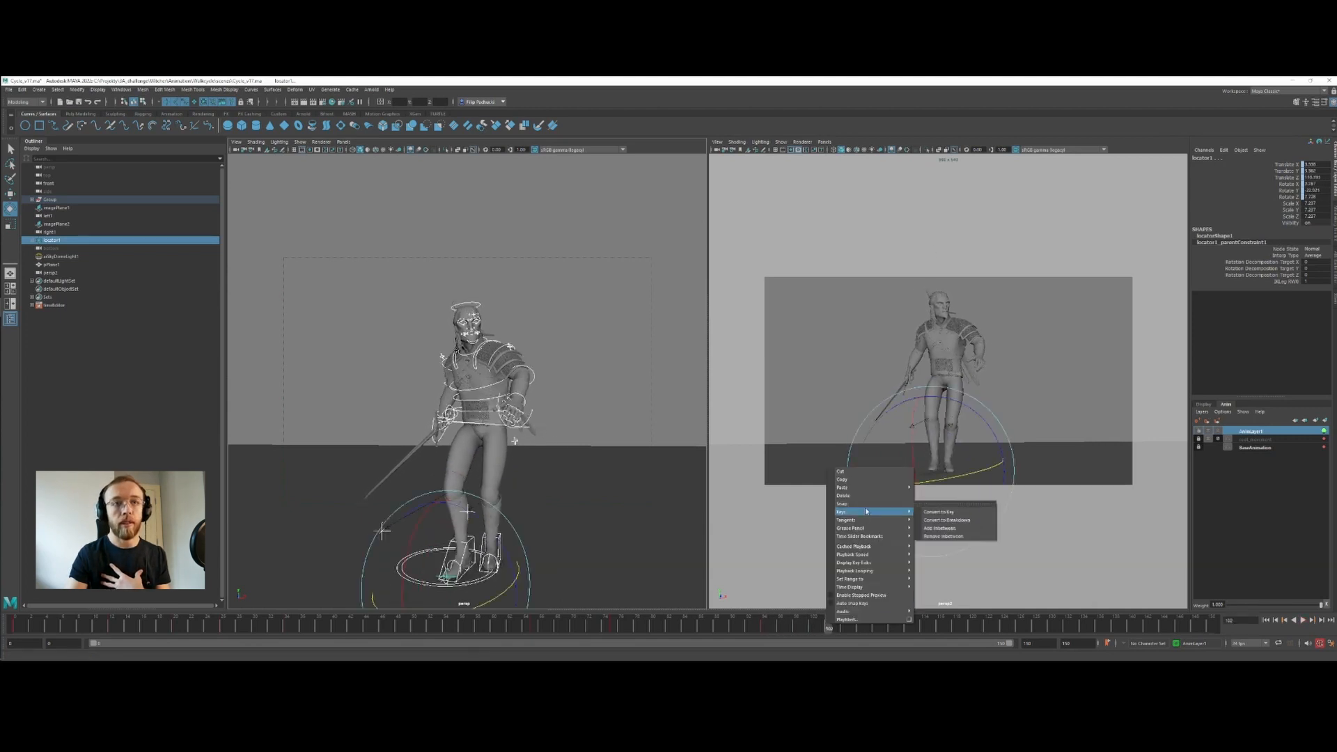
mouse_move(903, 490)
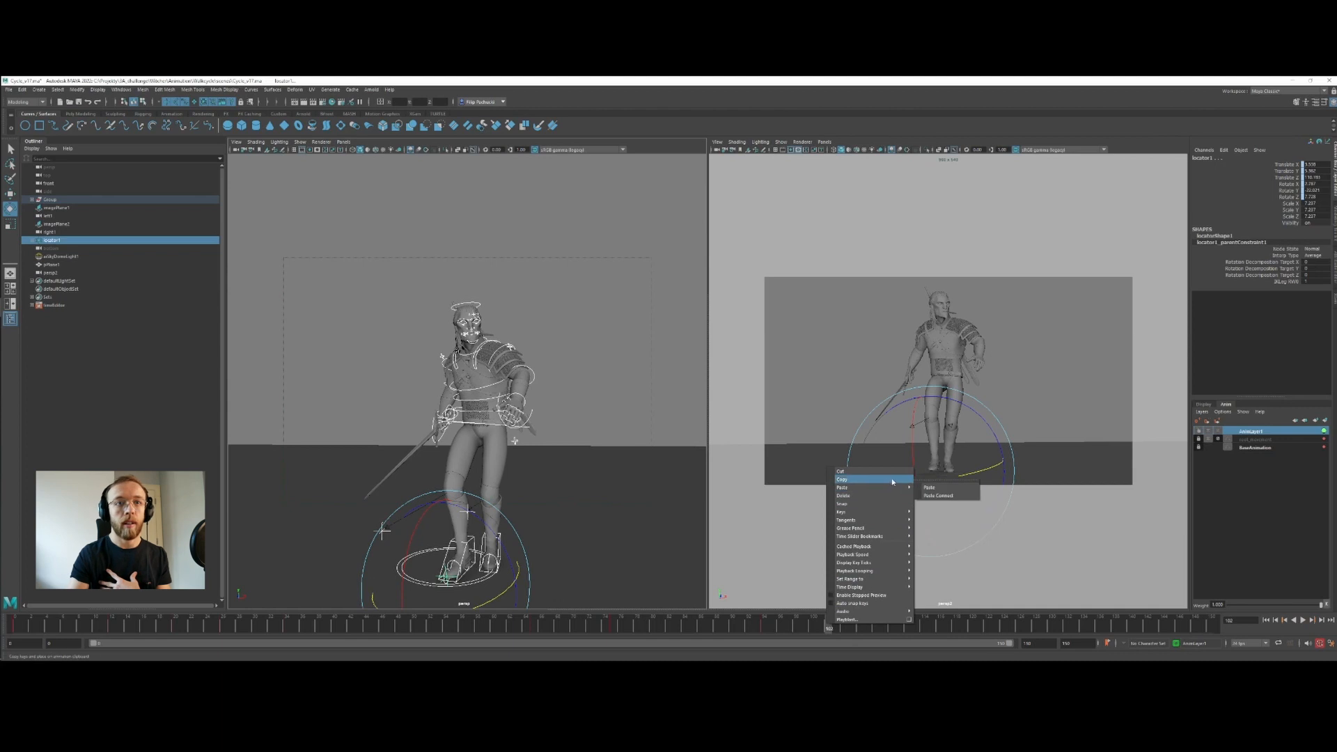
click(930, 491)
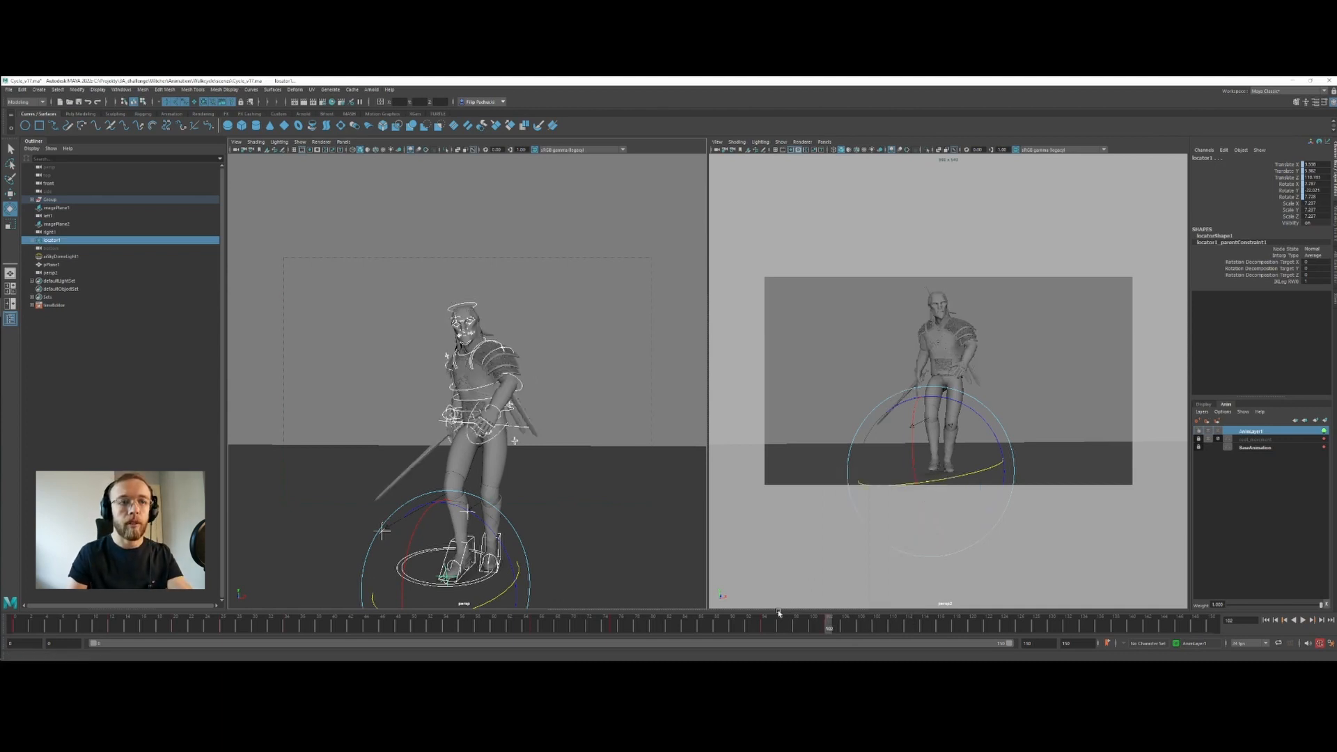
key(alt+v)
Shift the early stride's pose keys along the timeline for all controls and scrub through them to check the timing
mouse_move(828, 630)
mouse_down()
mouse_move(872, 630)
mouse_move(756, 629)
mouse_move(819, 625)
mouse_up()
drag(333, 619, 114, 610)
drag(30, 613, 103, 613)
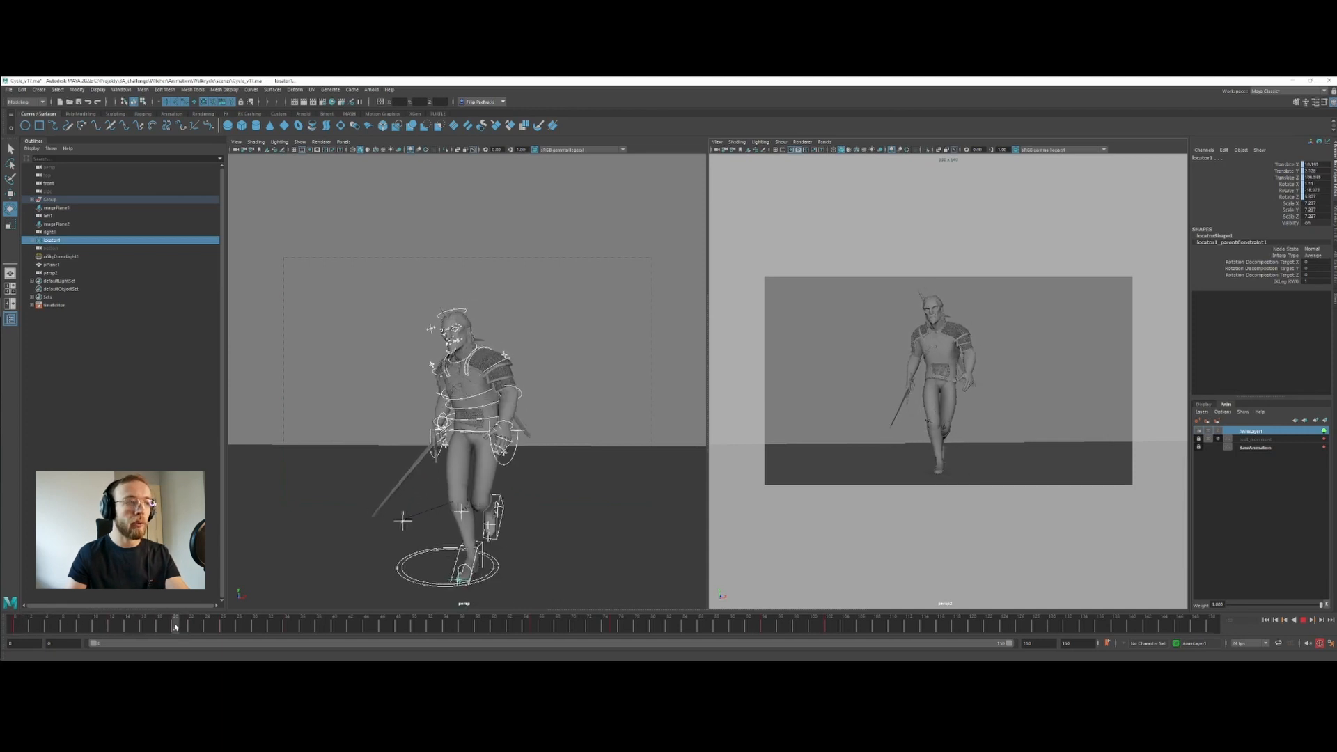
shift+drag(88, 627, 119, 629)
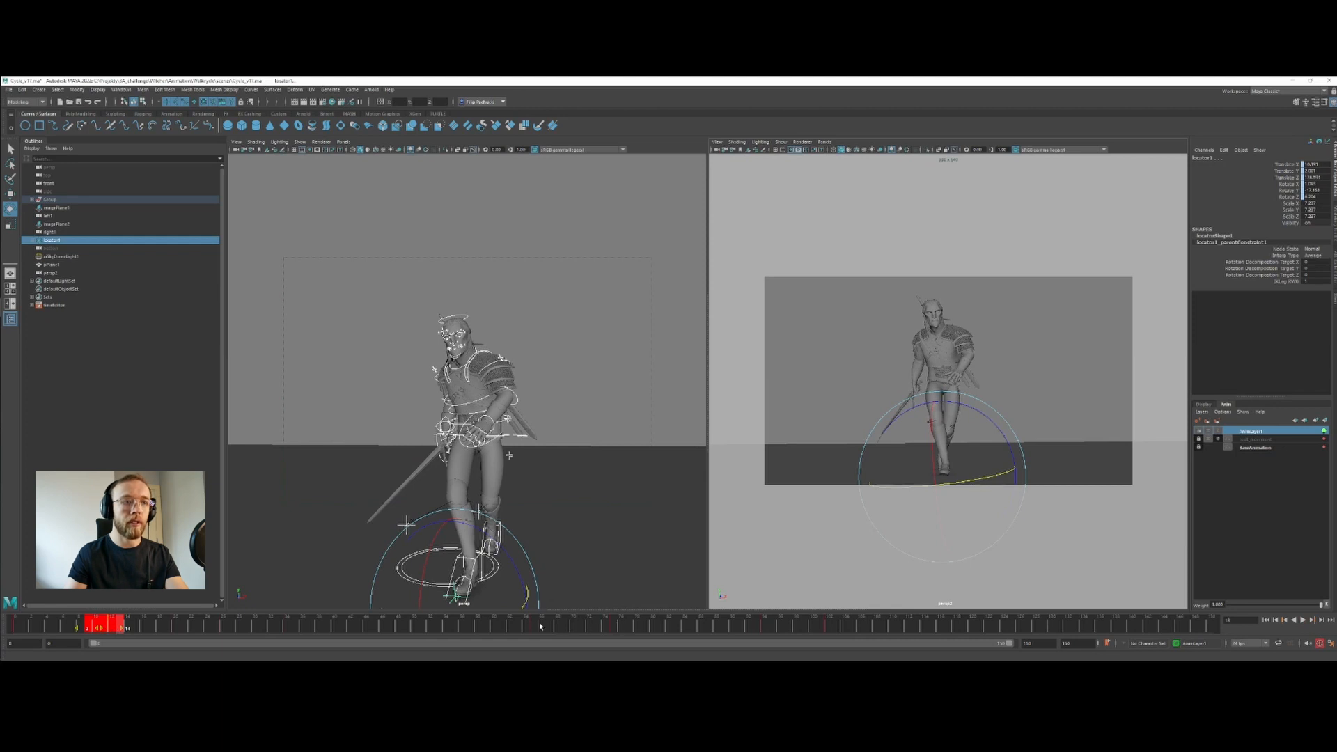
mouse_move(99, 629)
mouse_down()
mouse_move(123, 629)
mouse_move(70, 629)
mouse_move(137, 628)
mouse_up()
drag(224, 629, 285, 629)
mouse_move(262, 630)
shift+mouse_down()
mouse_move(289, 629)
mouse_move(251, 633)
shift+mouse_up()
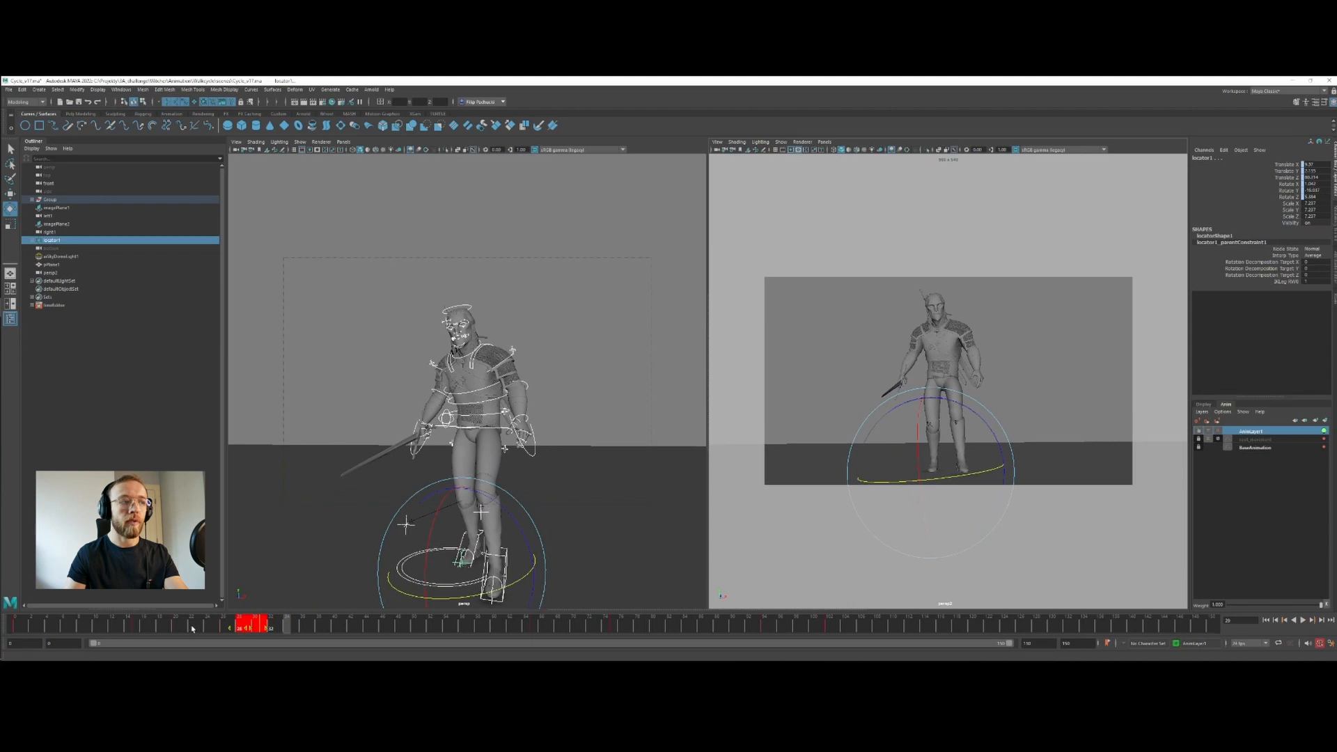
mouse_move(169, 629)
mouse_down()
mouse_move(376, 625)
mouse_move(327, 625)
mouse_up()
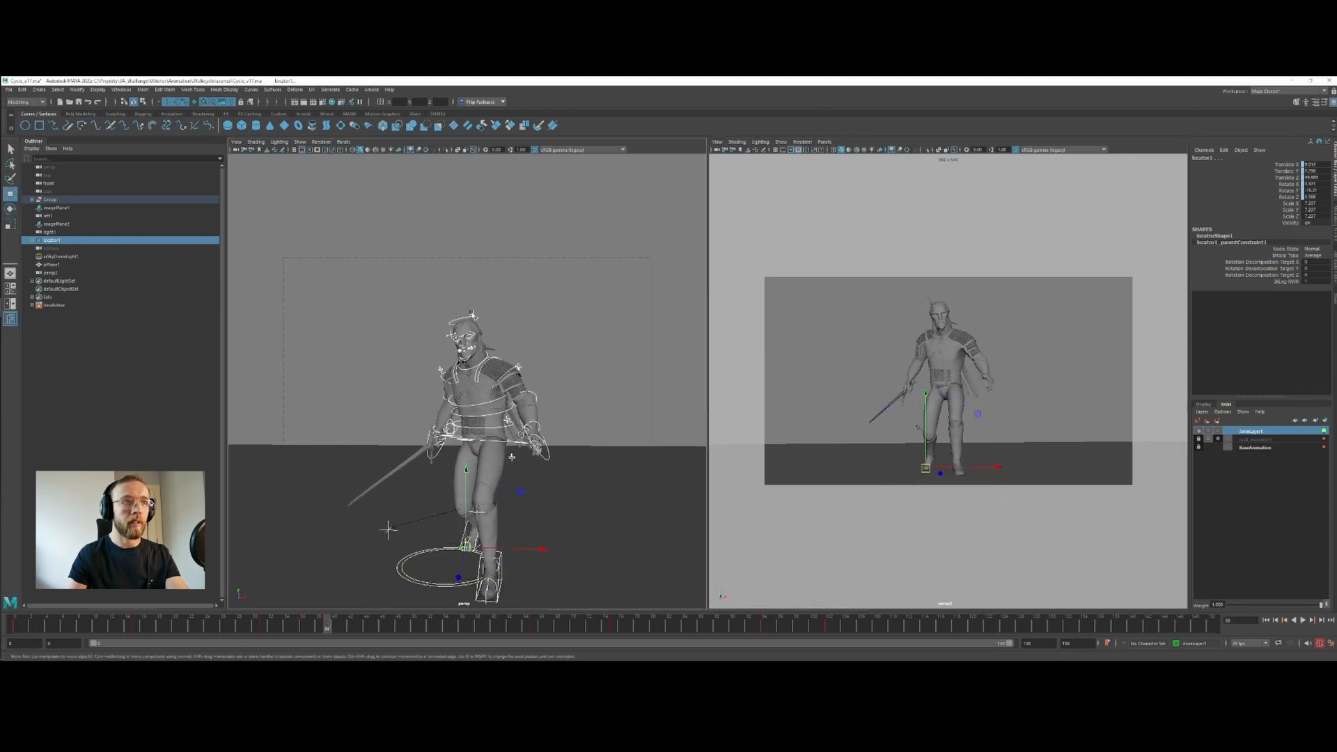
Select the neck control at the next wide-step pose and rotate it to adjust the head's tilt and direction
click(476, 344)
key(w)
click(466, 373)
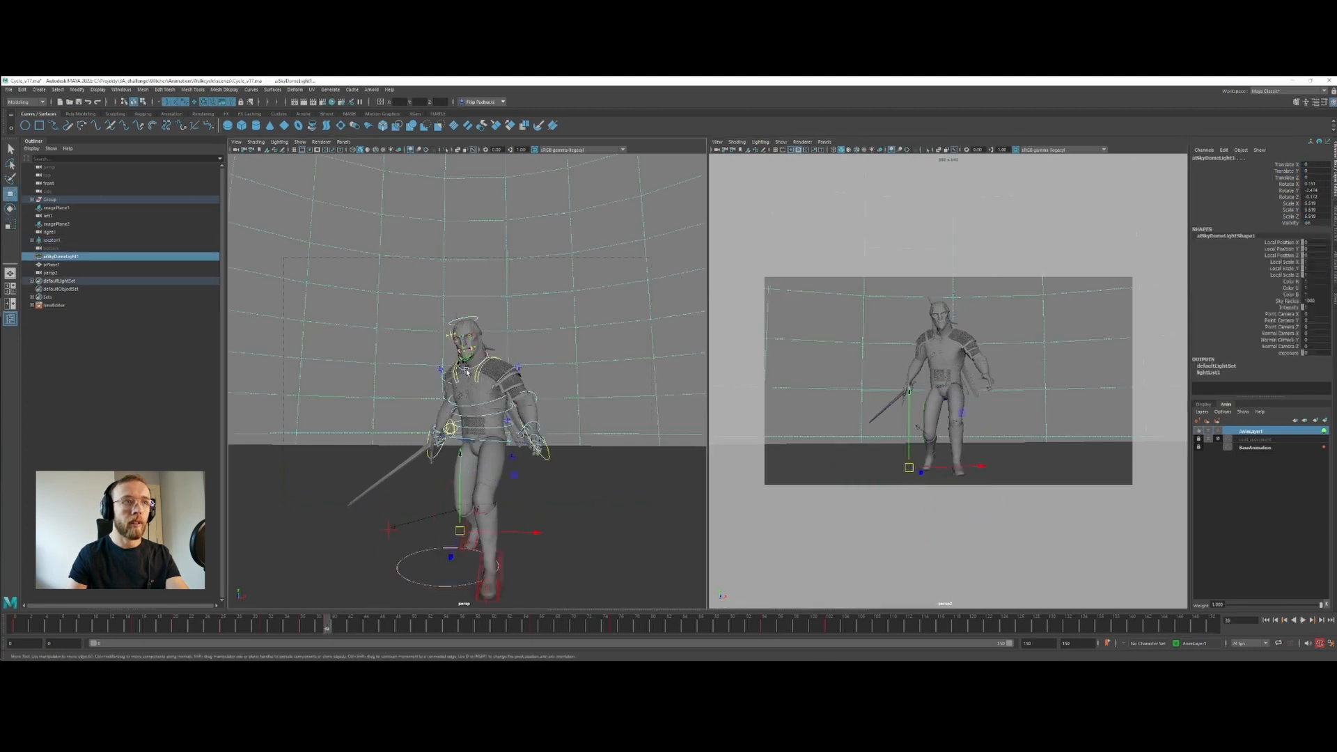
click(468, 371)
key(e)
drag(969, 342, 973, 375)
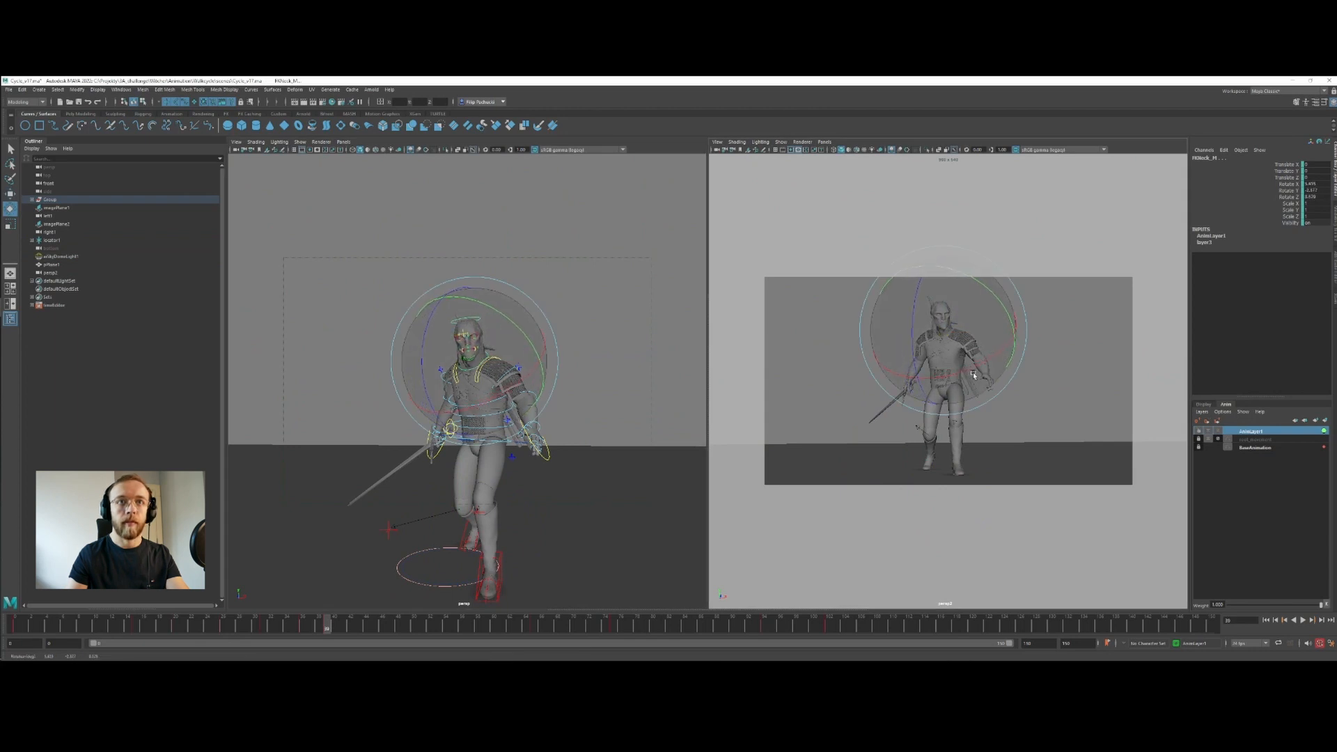
drag(983, 310, 955, 332)
key(w)
Select all the character's controls, copy the wide-step pose's key with the neck adjustment, and paste it slightly further along the timeline
drag(376, 270, 603, 583)
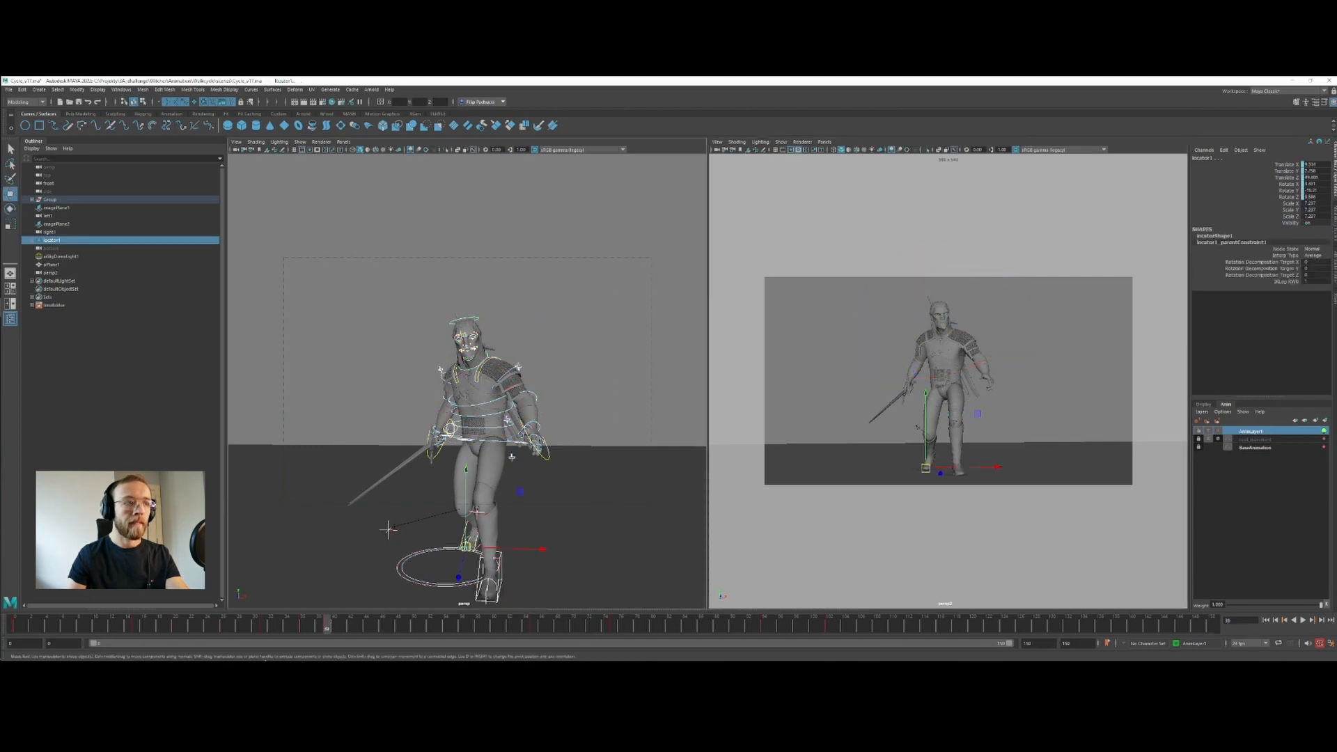
drag(298, 625, 325, 626)
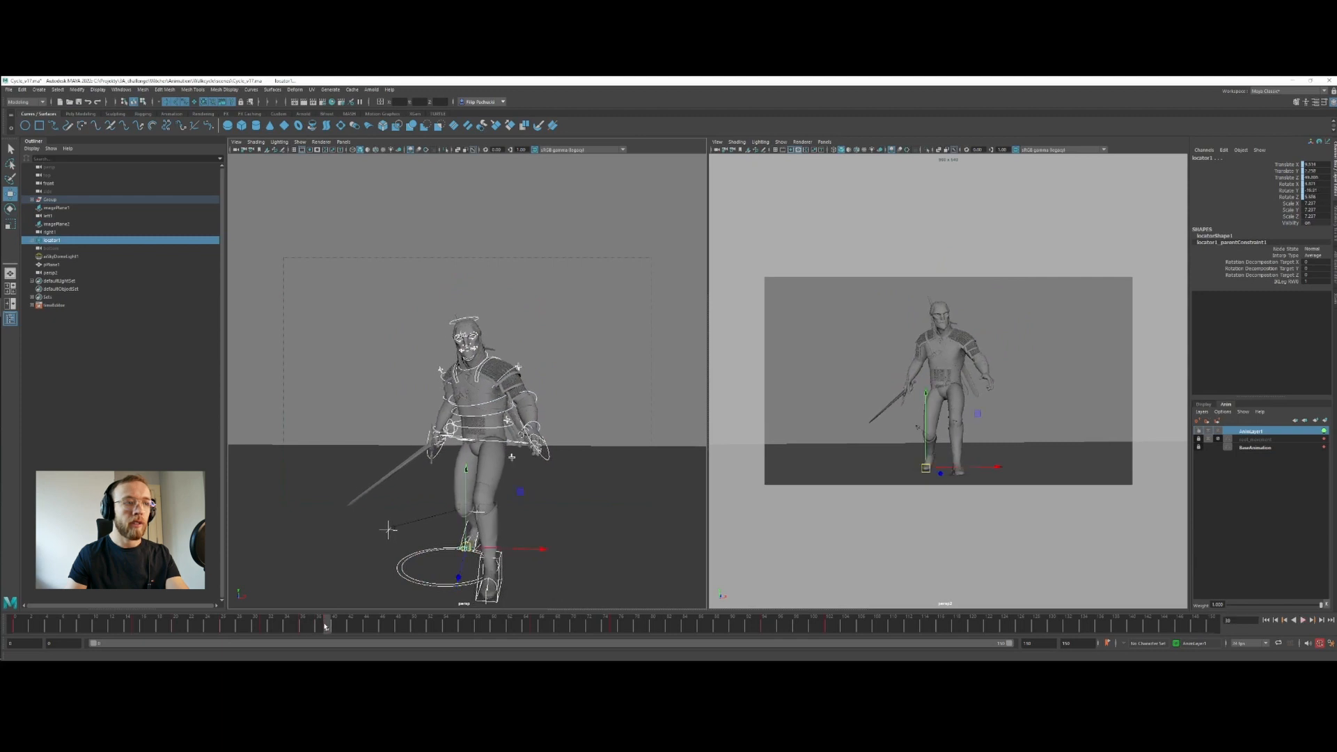
right_click(325, 626)
click(385, 482)
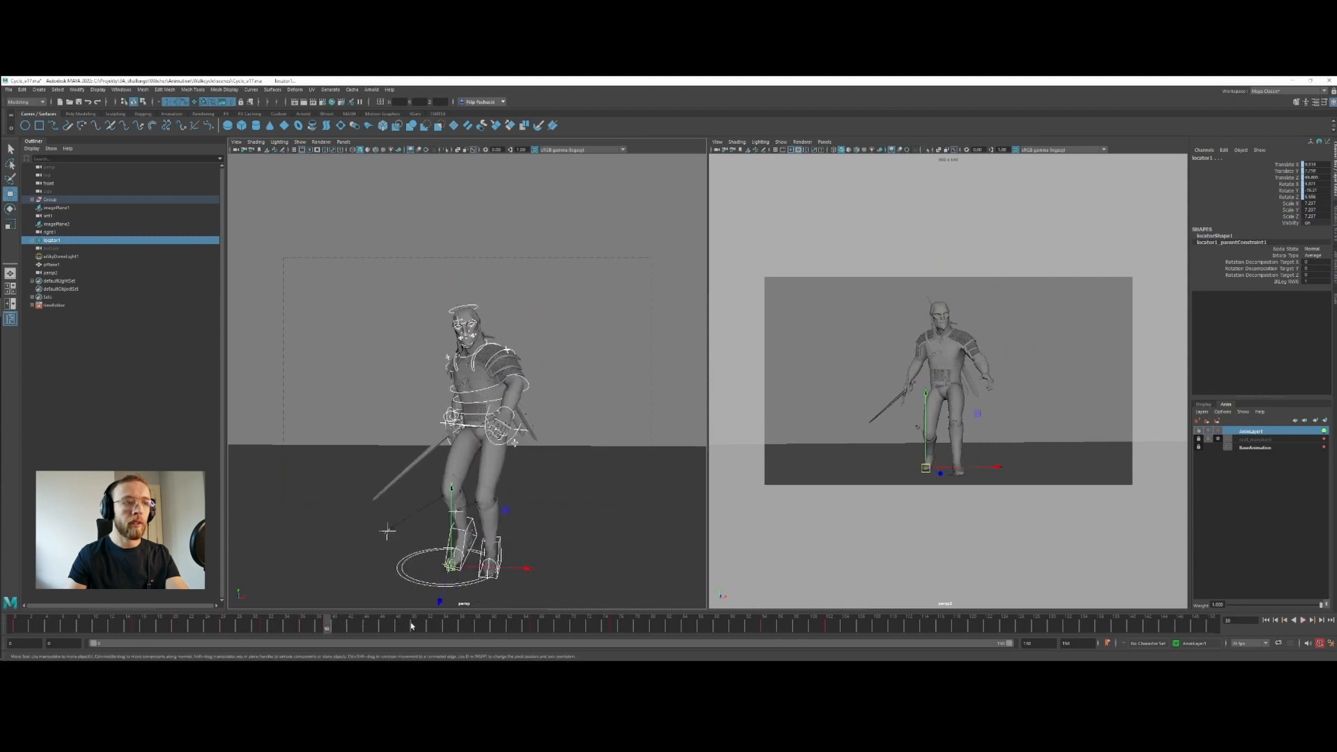
click(382, 626)
right_click(387, 625)
click(481, 488)
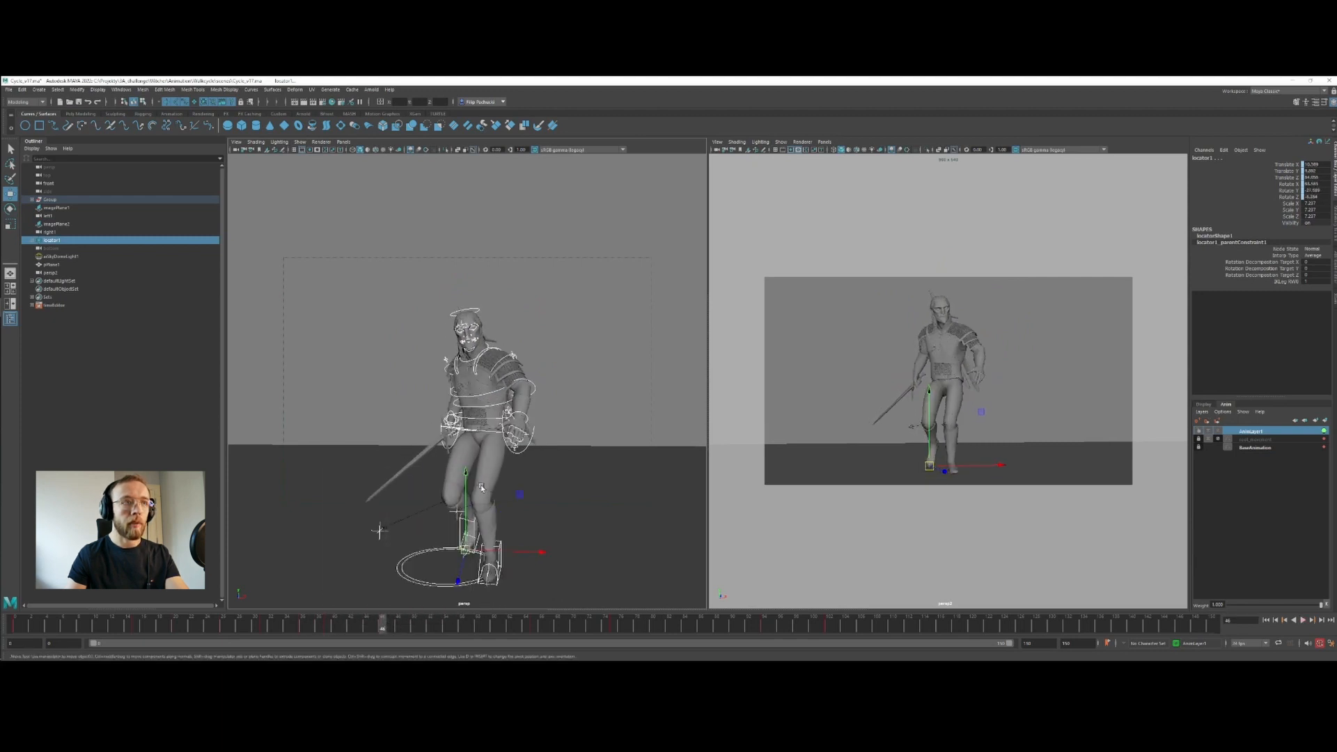
Copy the key just before the wide-step pose, paste it after the held pose for all controls, and play back the motion
click(305, 626)
right_click(310, 625)
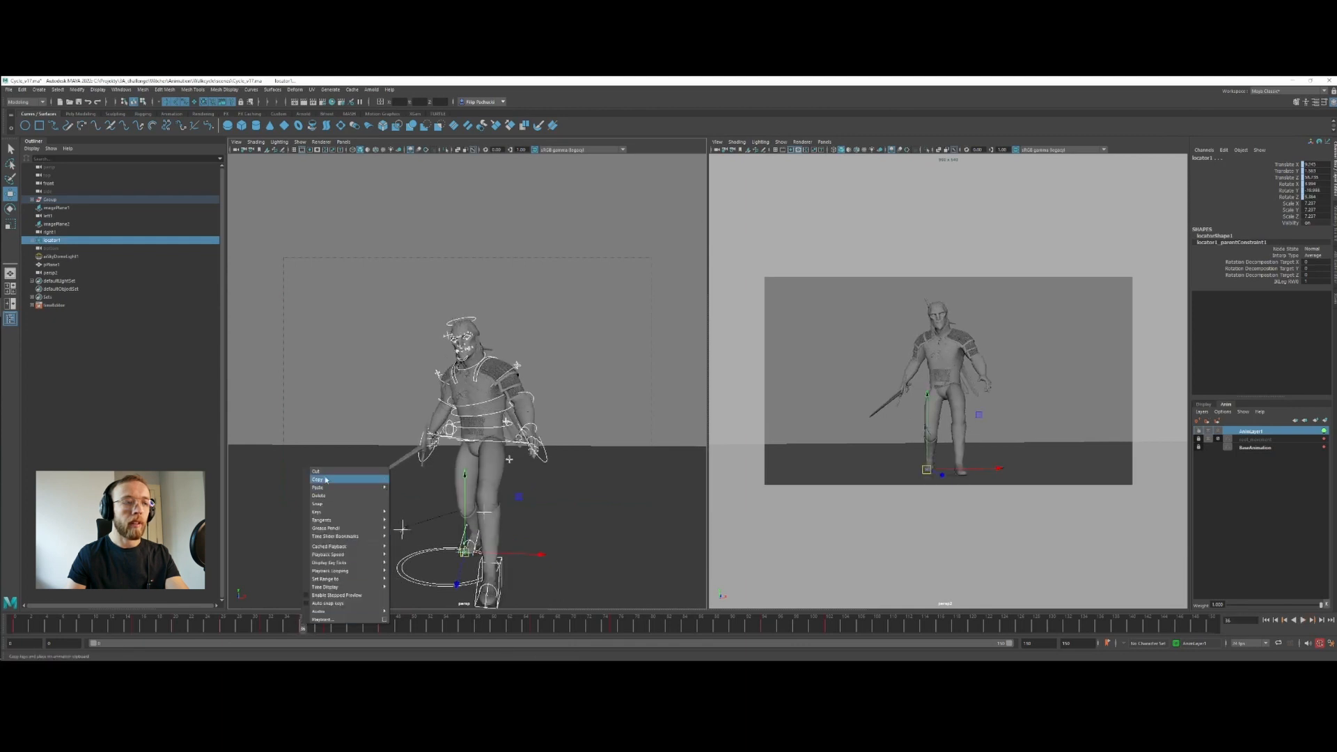
click(325, 479)
drag(306, 627, 327, 626)
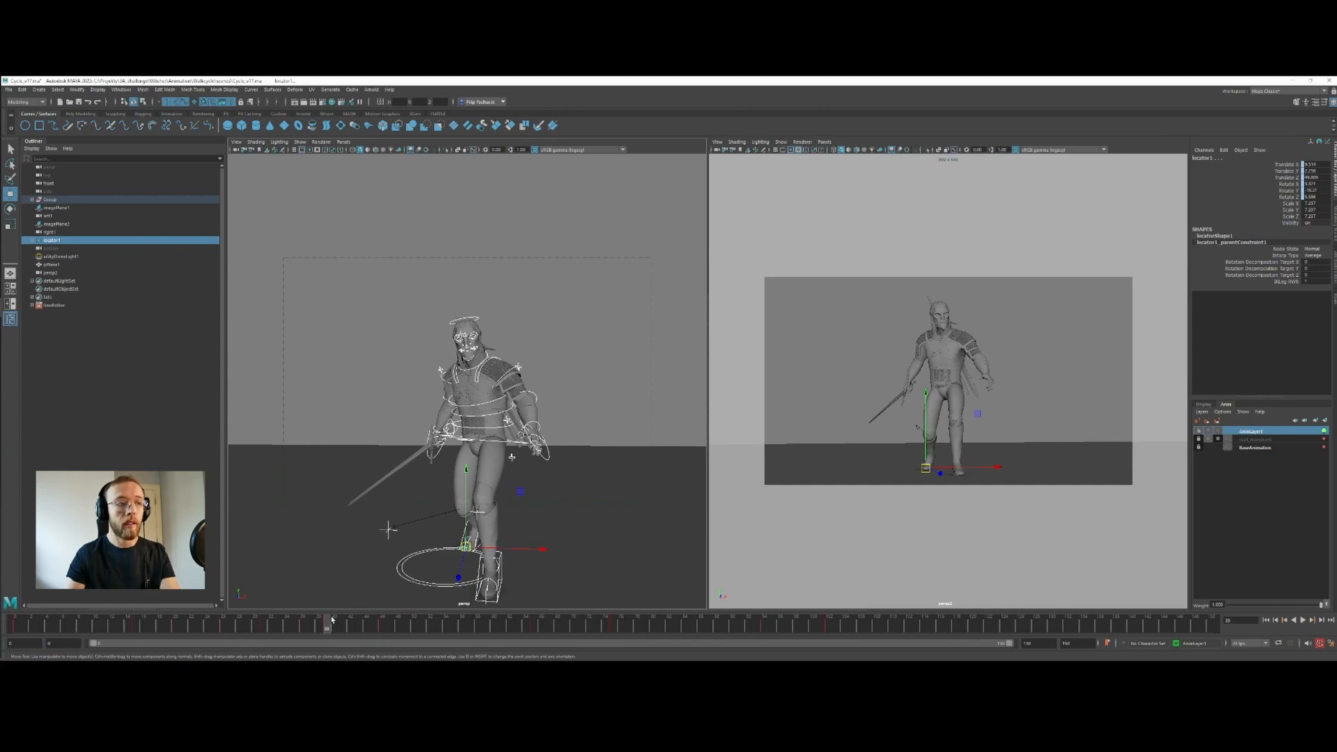
drag(385, 625, 406, 627)
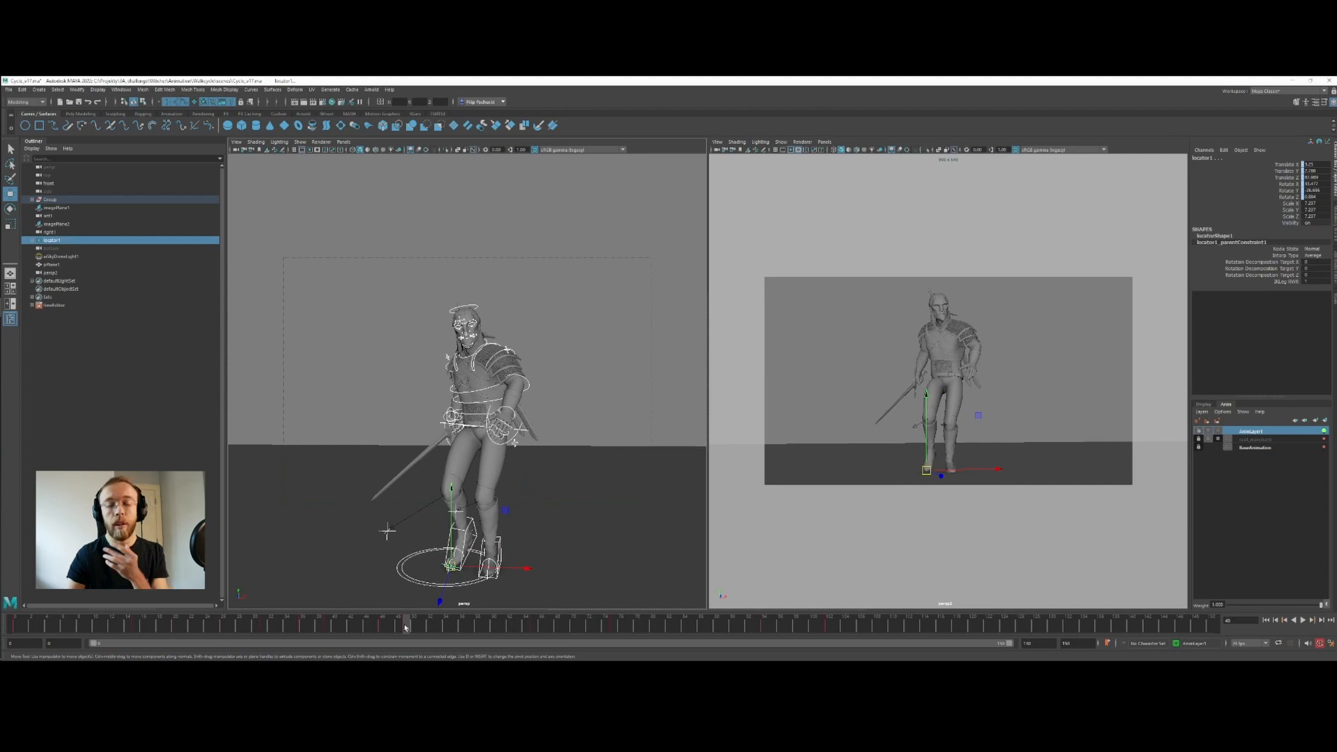
right_click(406, 628)
click(456, 486)
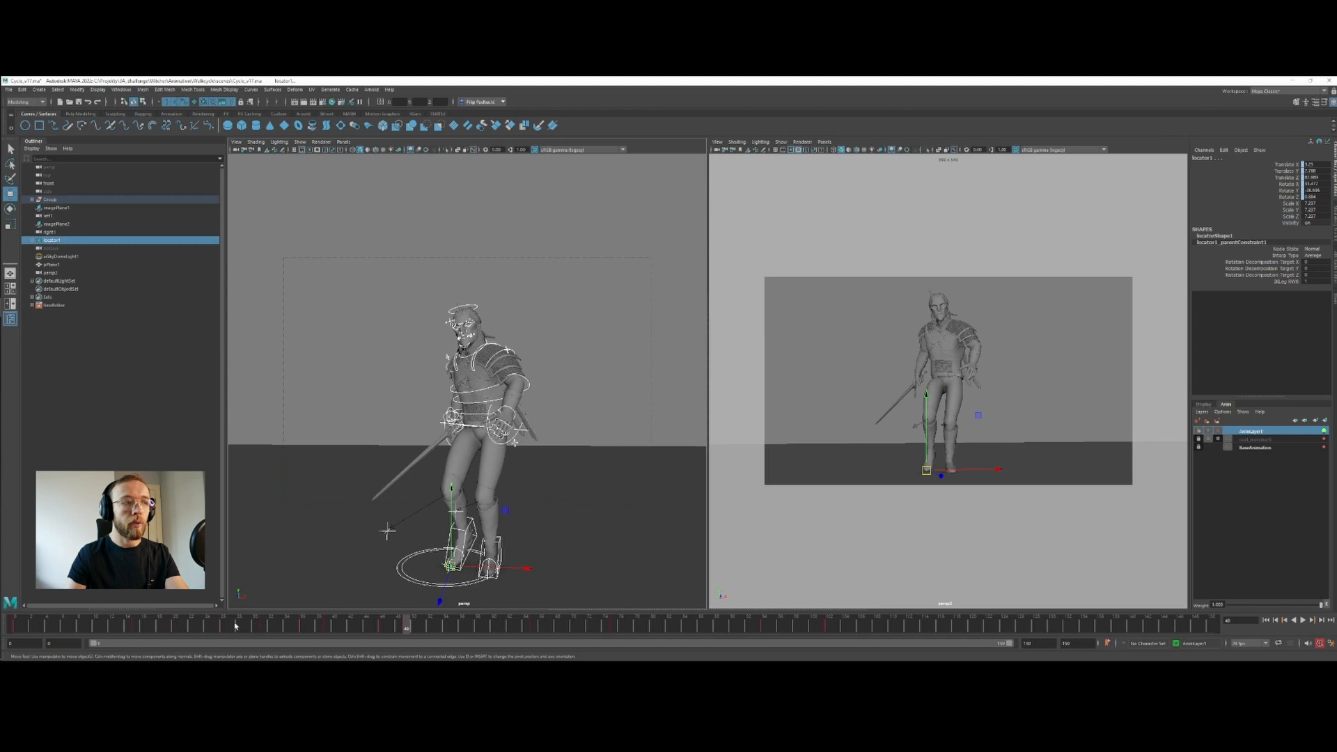
key(alt+v)
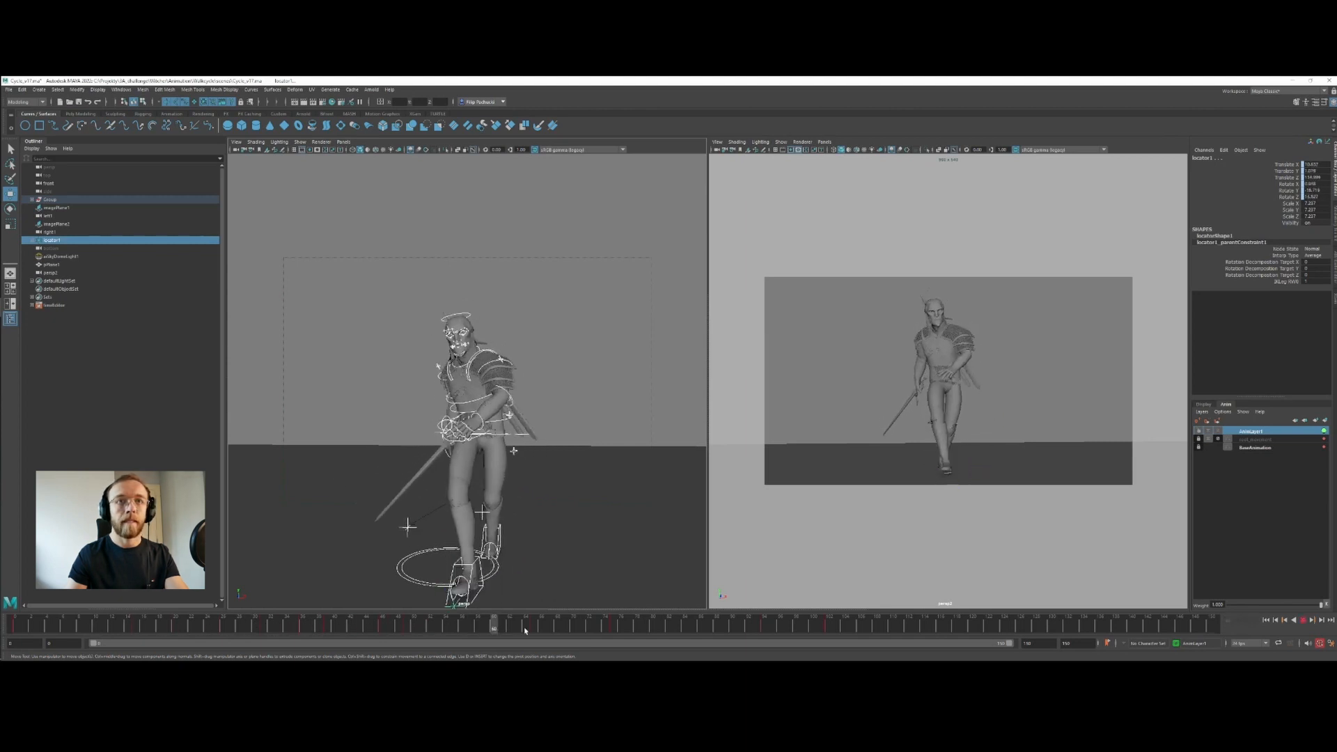
key(alt+v)
Open the Graph Editor and display the animation layer's curves framed around the adjusted poses
click(118, 90)
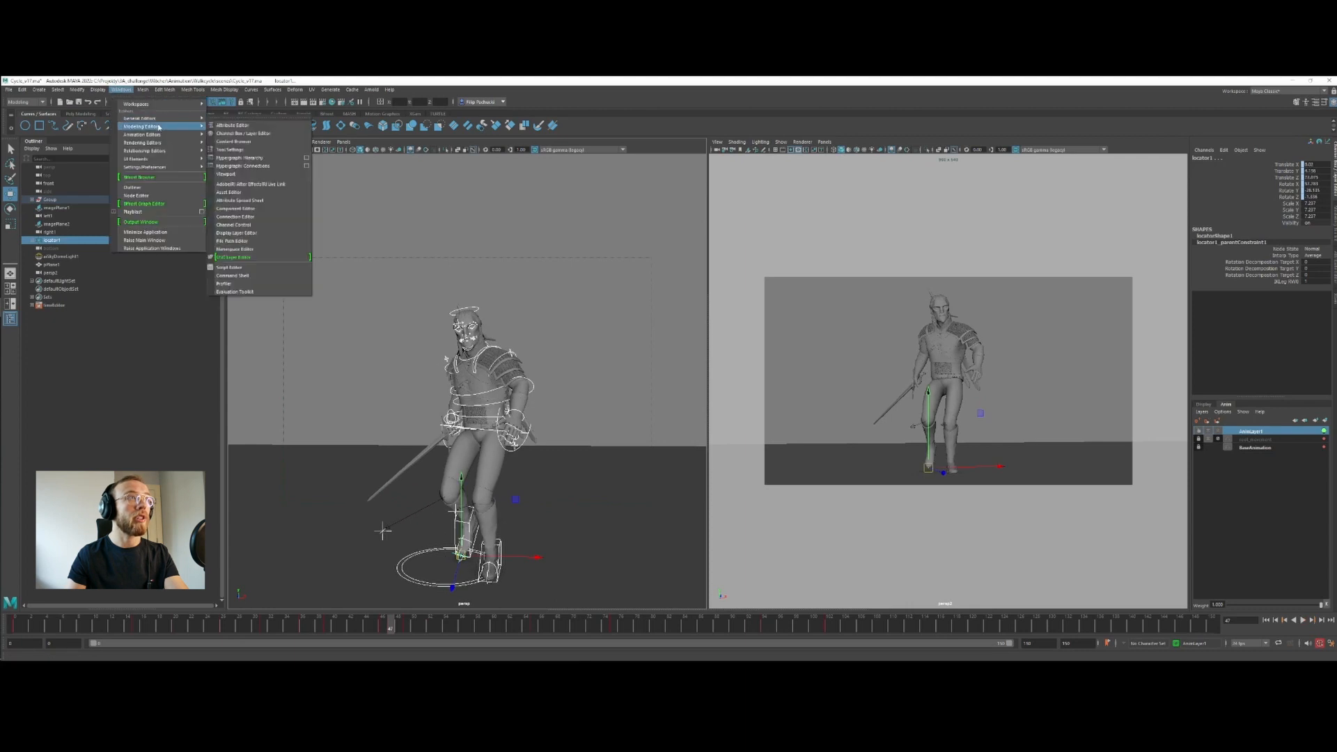
click(232, 157)
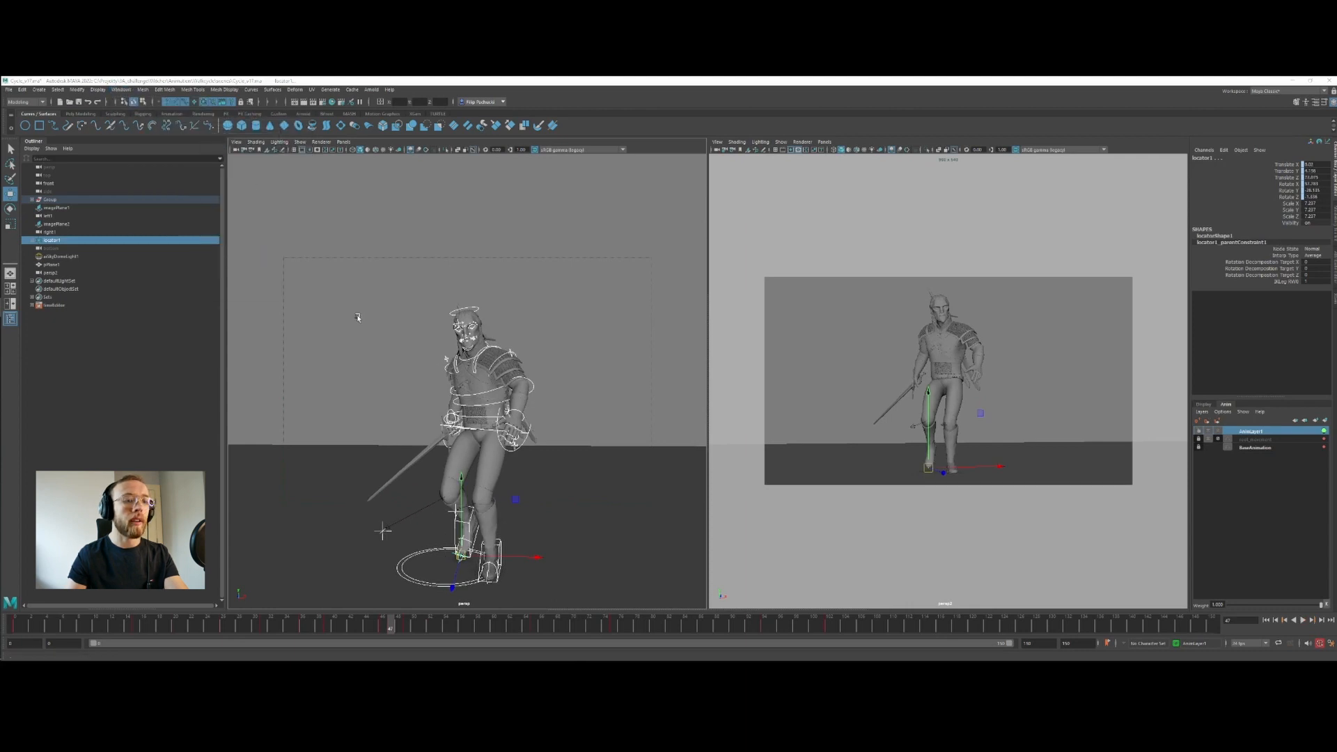
drag(275, 499, 299, 163)
click(1253, 434)
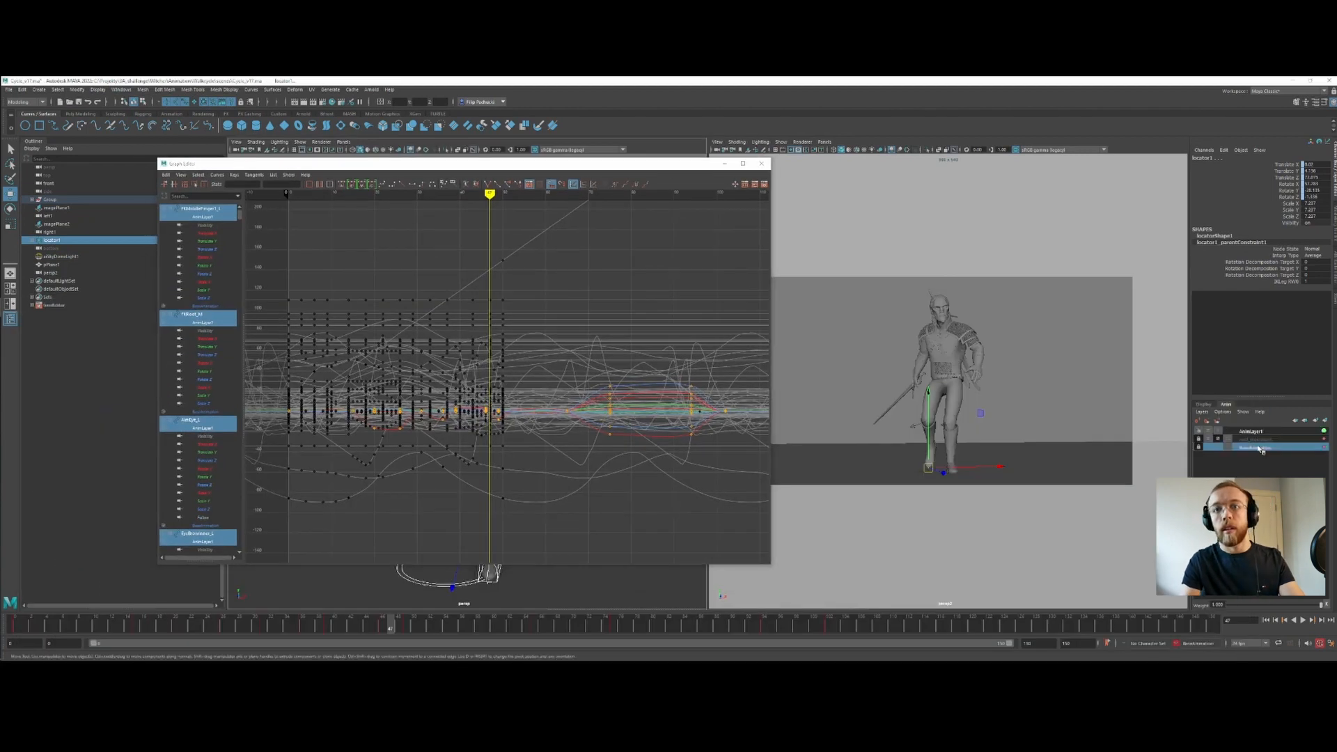
key(f)
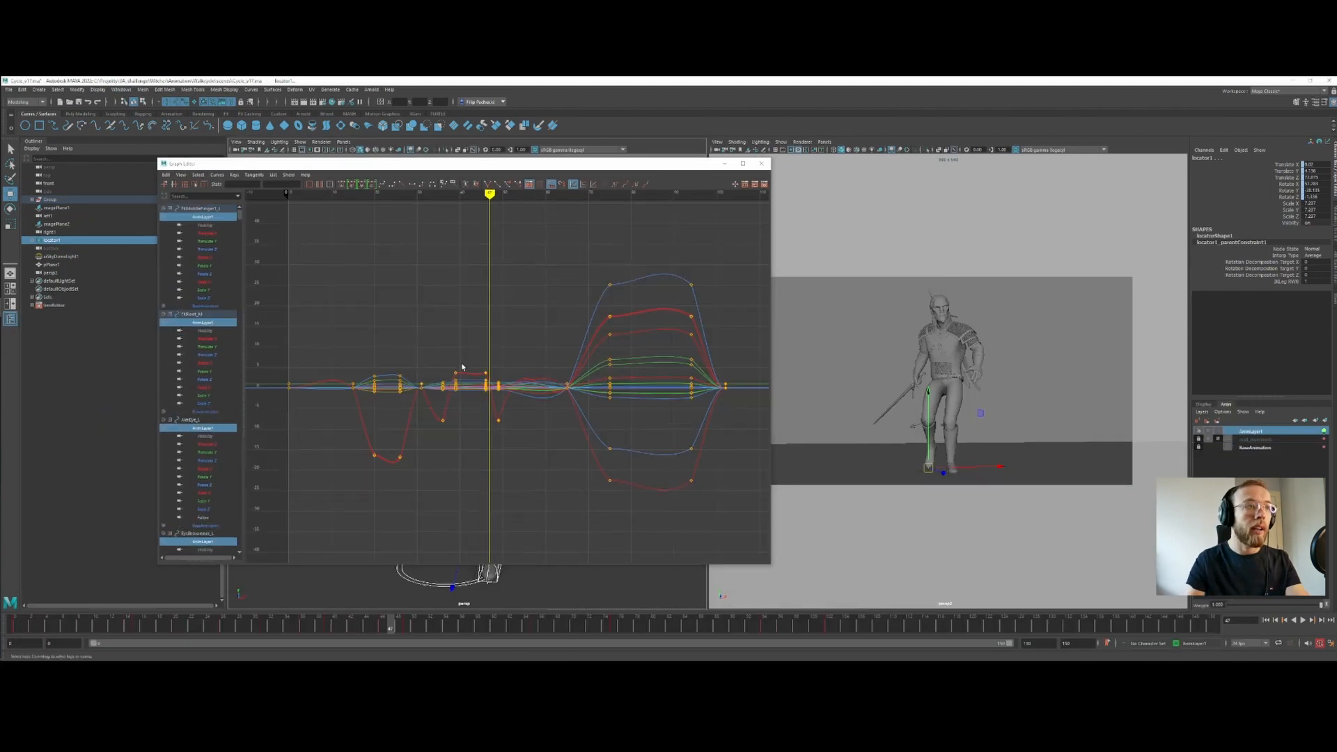
scroll(462, 367, up, 3)
alt+middle_drag(276, 476, 294, 461)
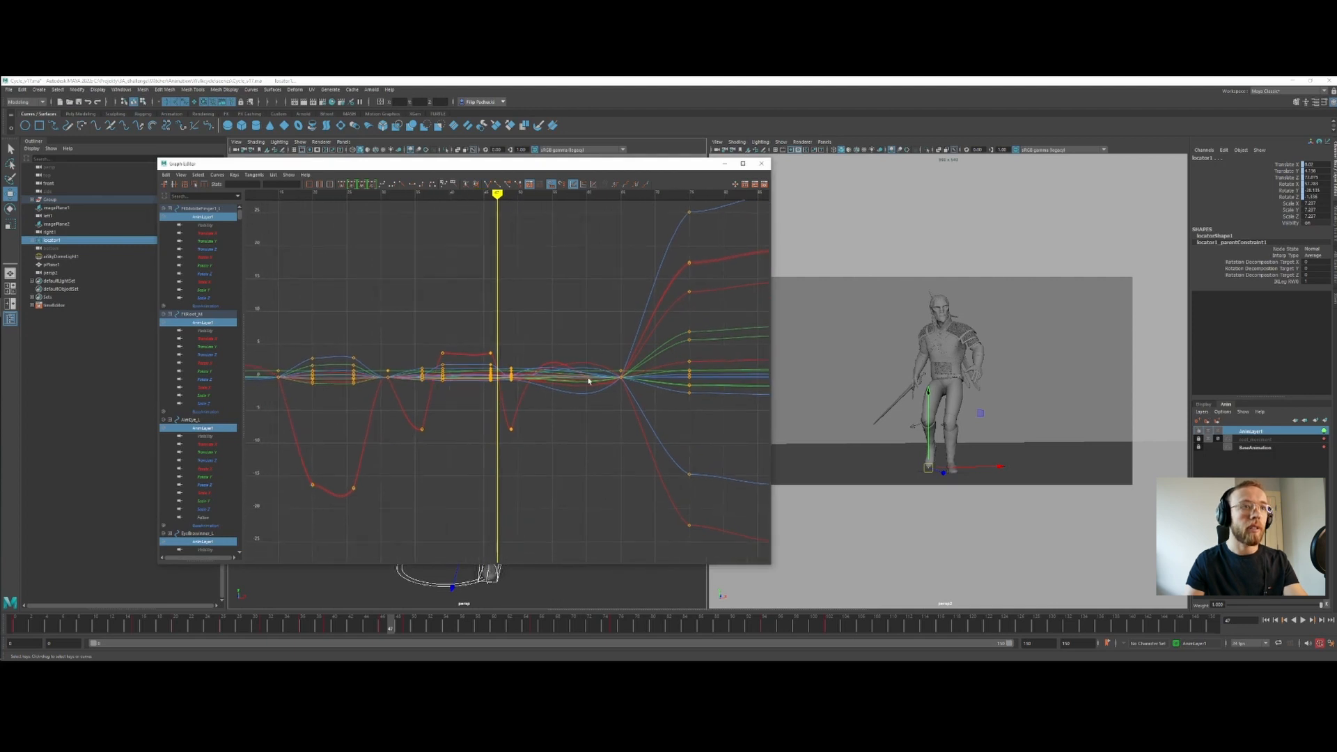
scroll(537, 375, down, 3)
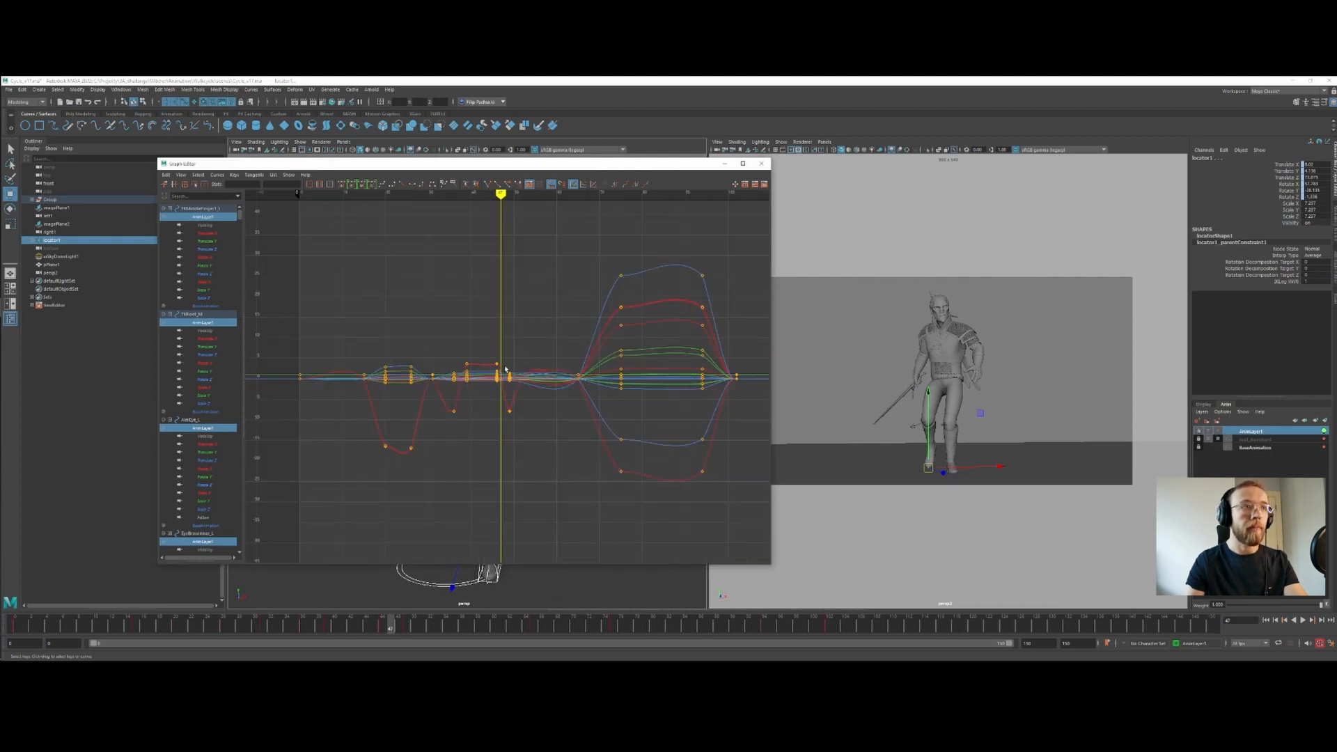
scroll(506, 369, down, 2)
Select all keys on the layer's curves and apply auto tangents to them
drag(373, 260, 689, 495)
key(f)
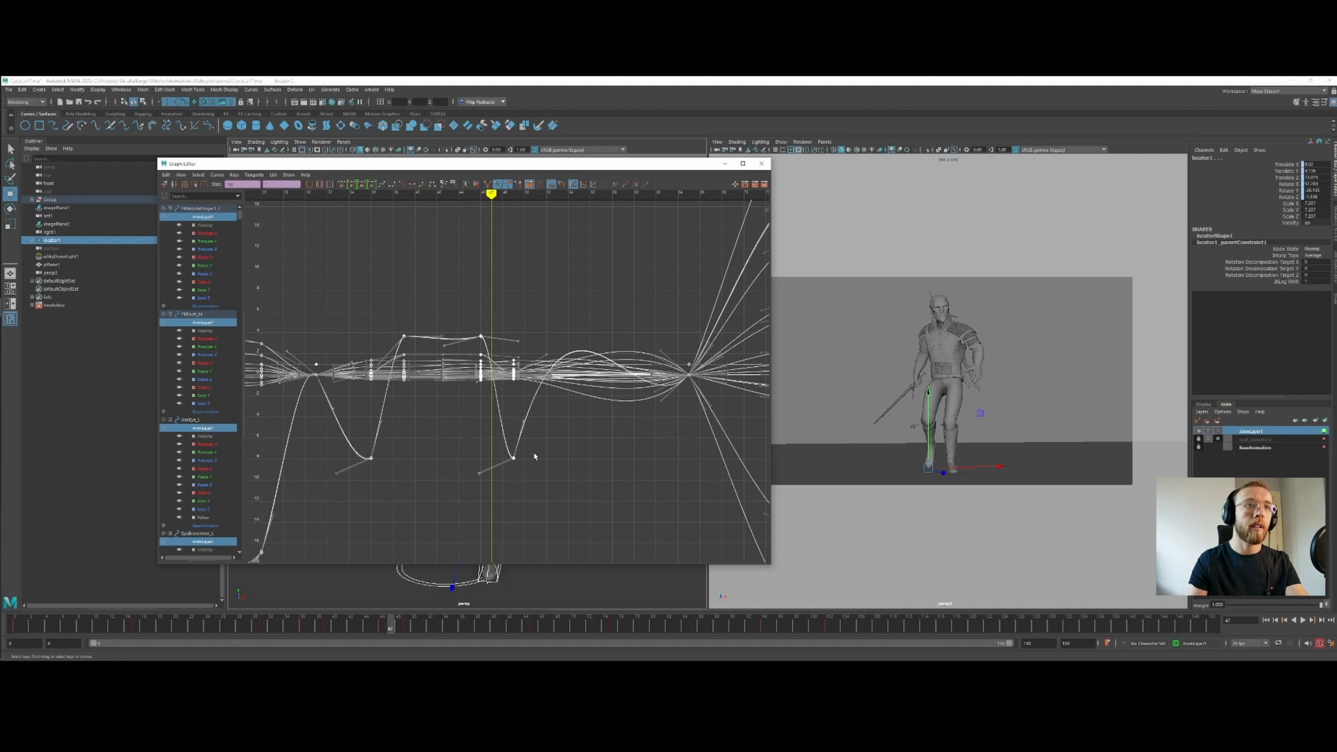
scroll(487, 390, down, 5)
drag(382, 278, 619, 451)
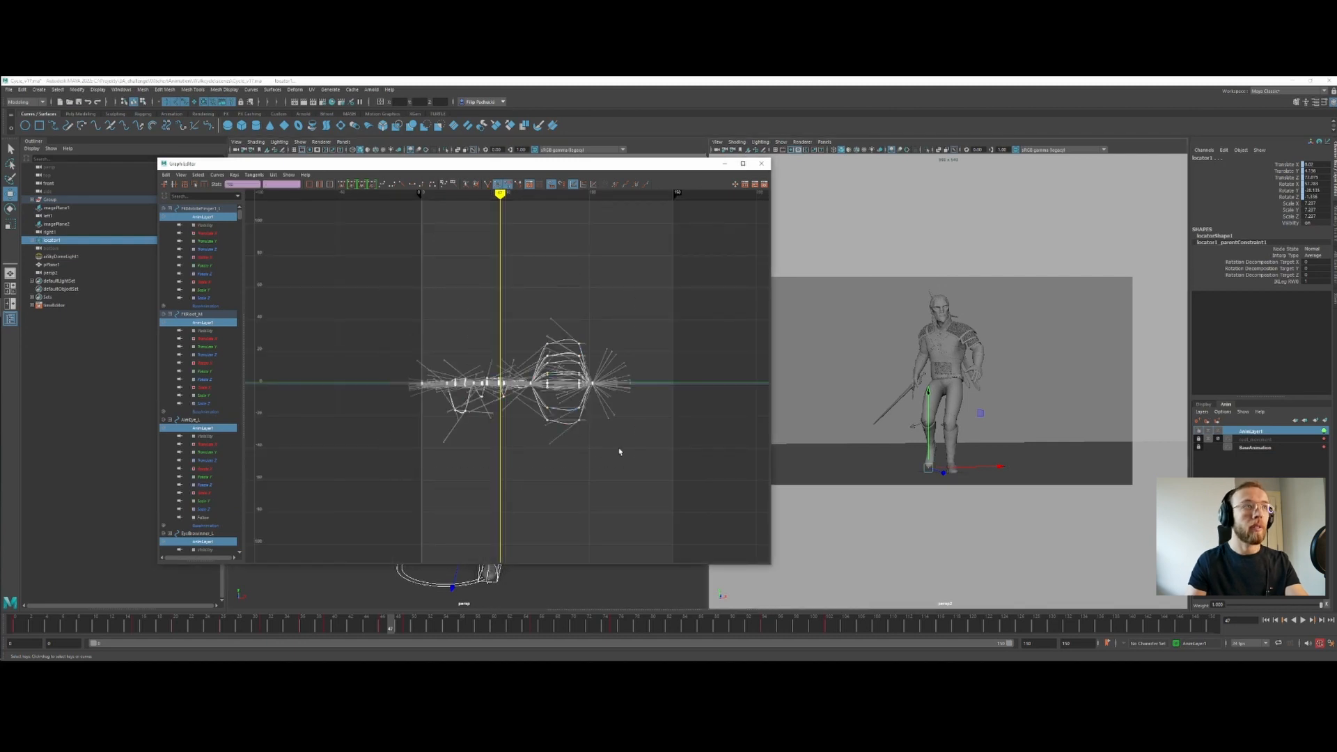
click(341, 184)
key(f)
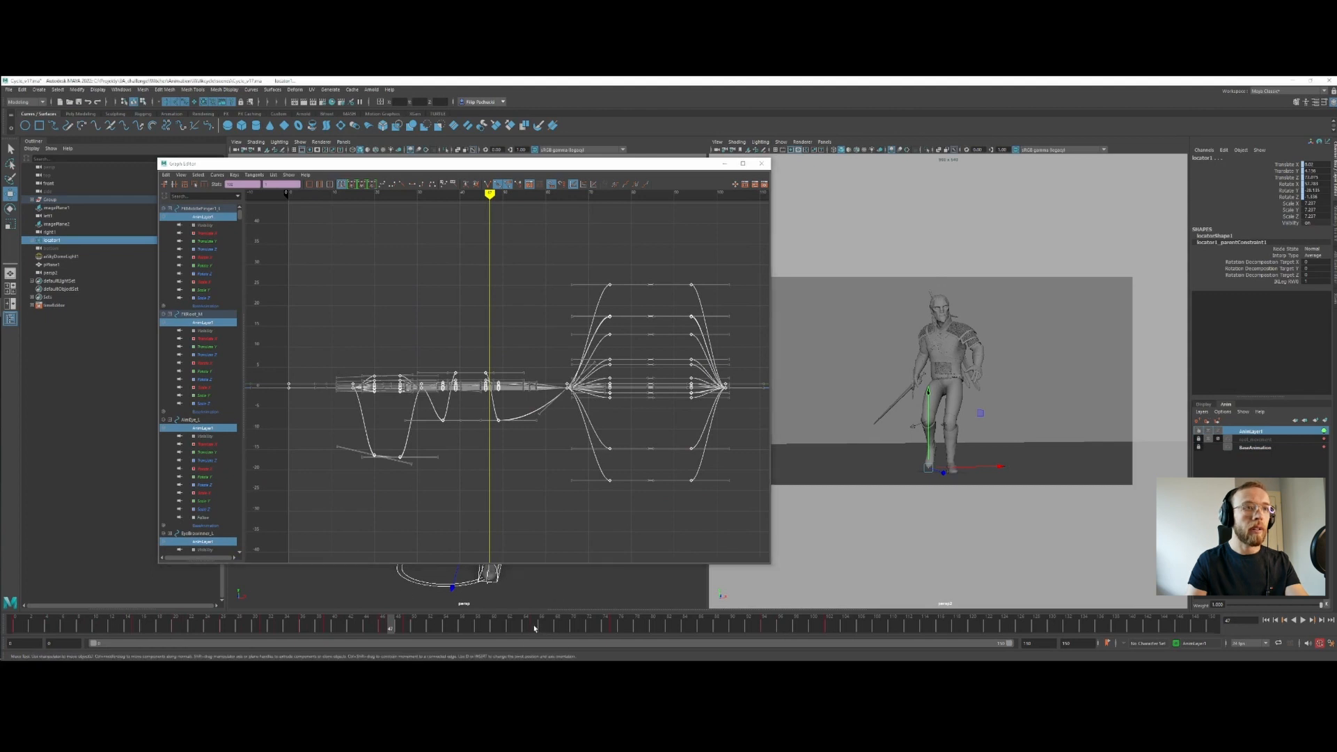
Copy the neutral key just before the last adjusted section and paste it at the end of the second adjusted section
click(533, 627)
right_click(534, 628)
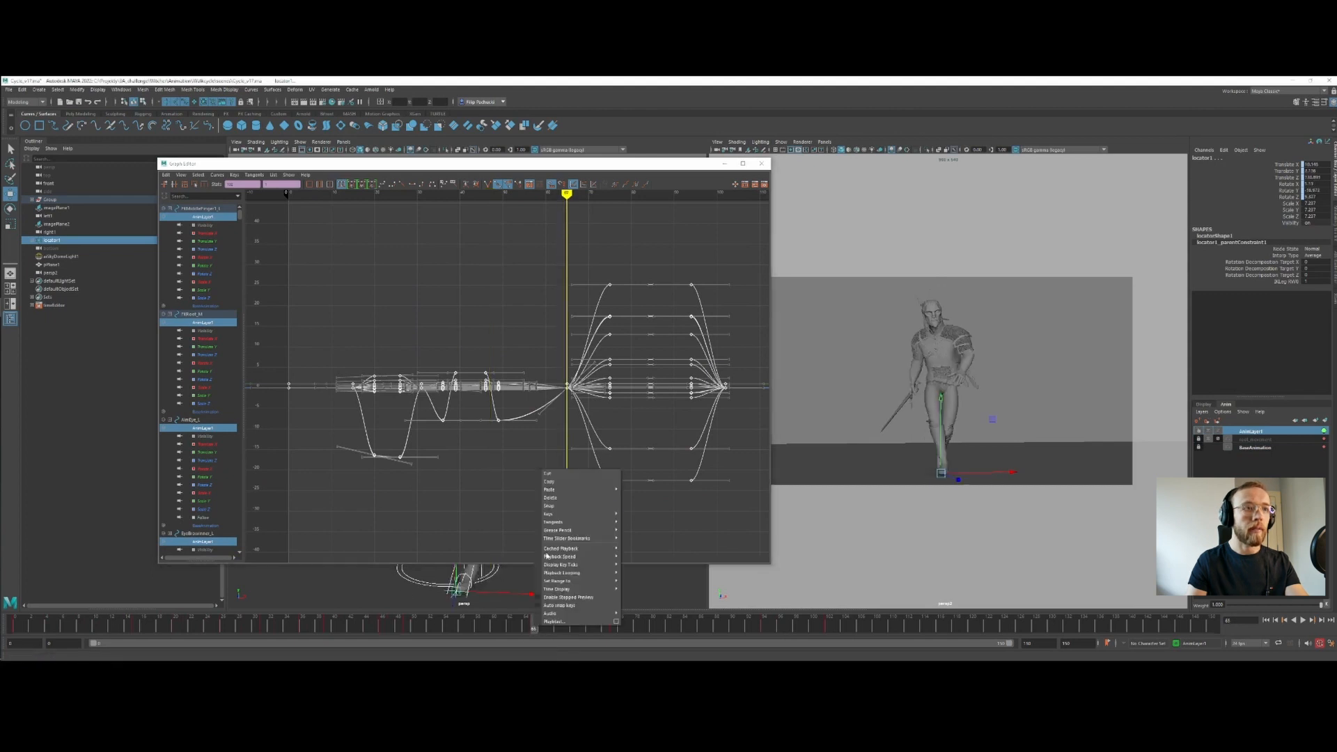
click(561, 482)
click(405, 624)
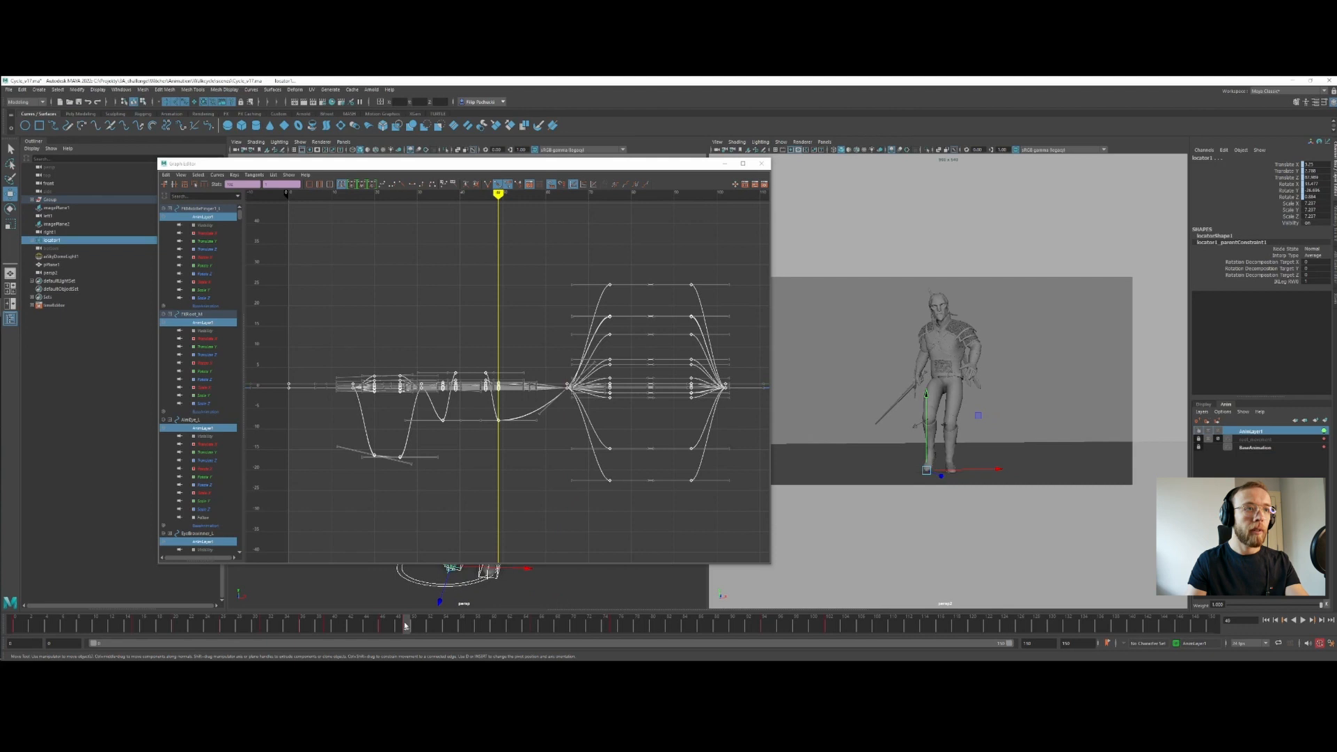
right_click(405, 625)
mouse_move(453, 488)
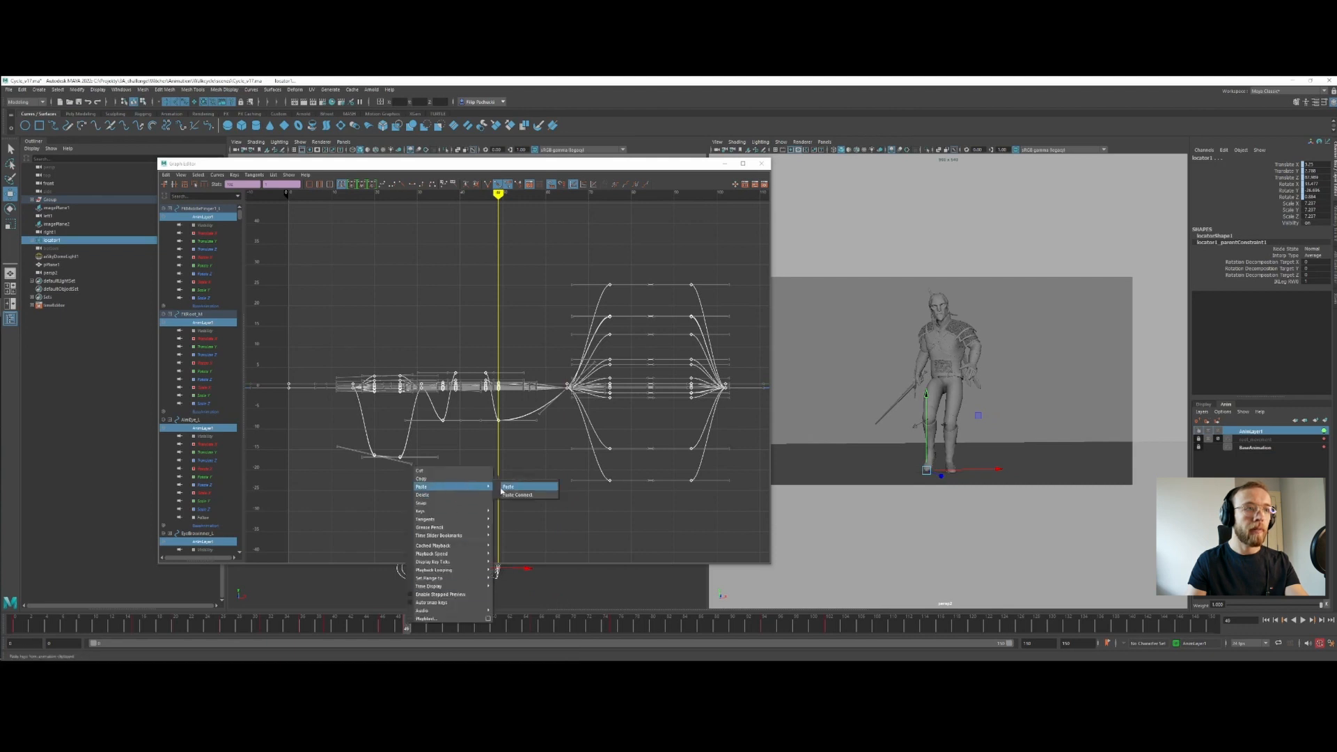
click(515, 488)
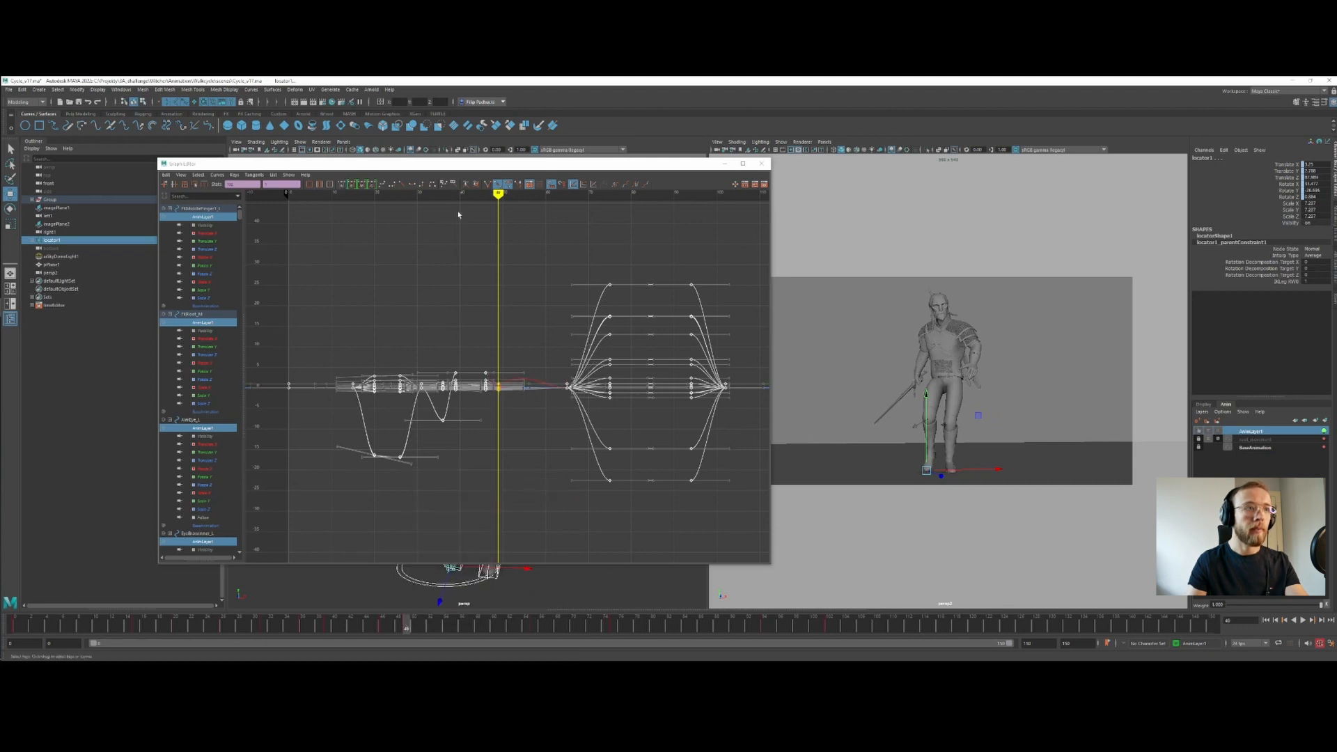
Paste the neutral key at the start of the second adjusted section and reselect the layer's keys to smooth their tangents
drag(334, 625, 304, 627)
right_click(304, 625)
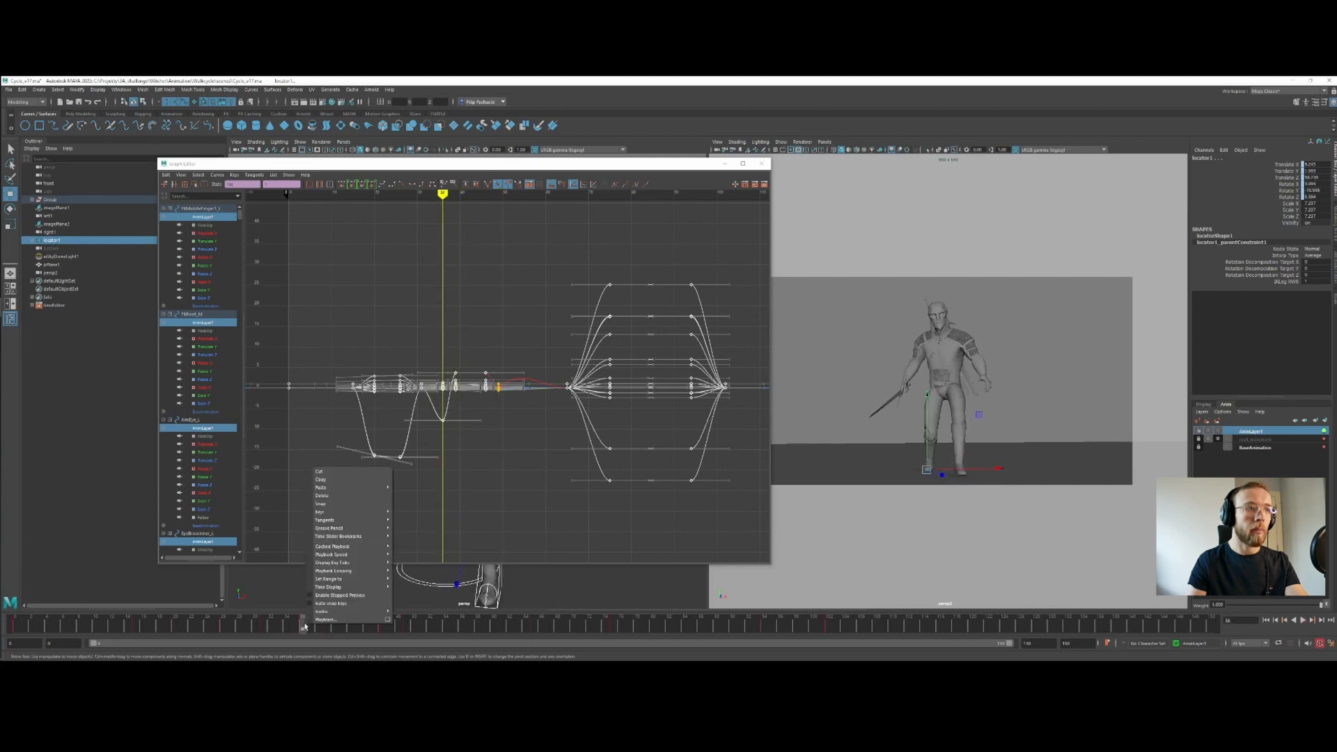
click(408, 489)
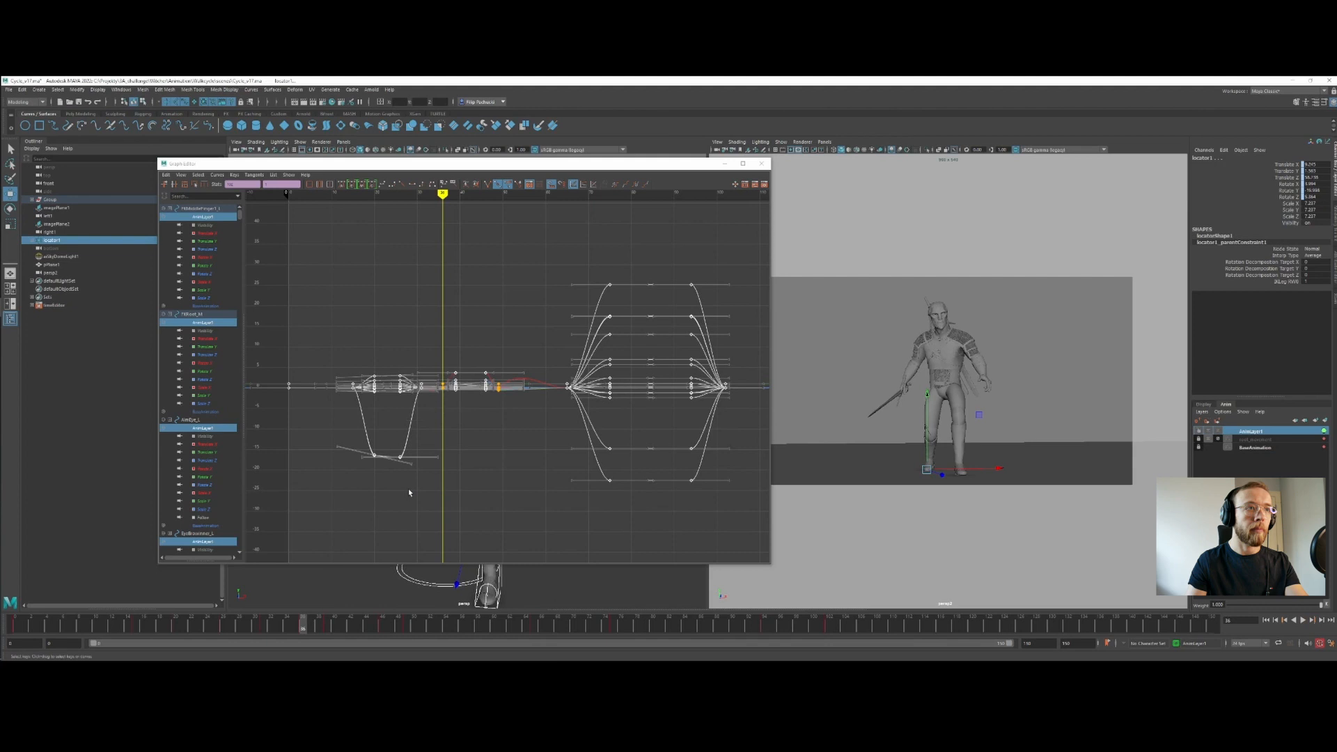
key(a)
drag(353, 245, 721, 484)
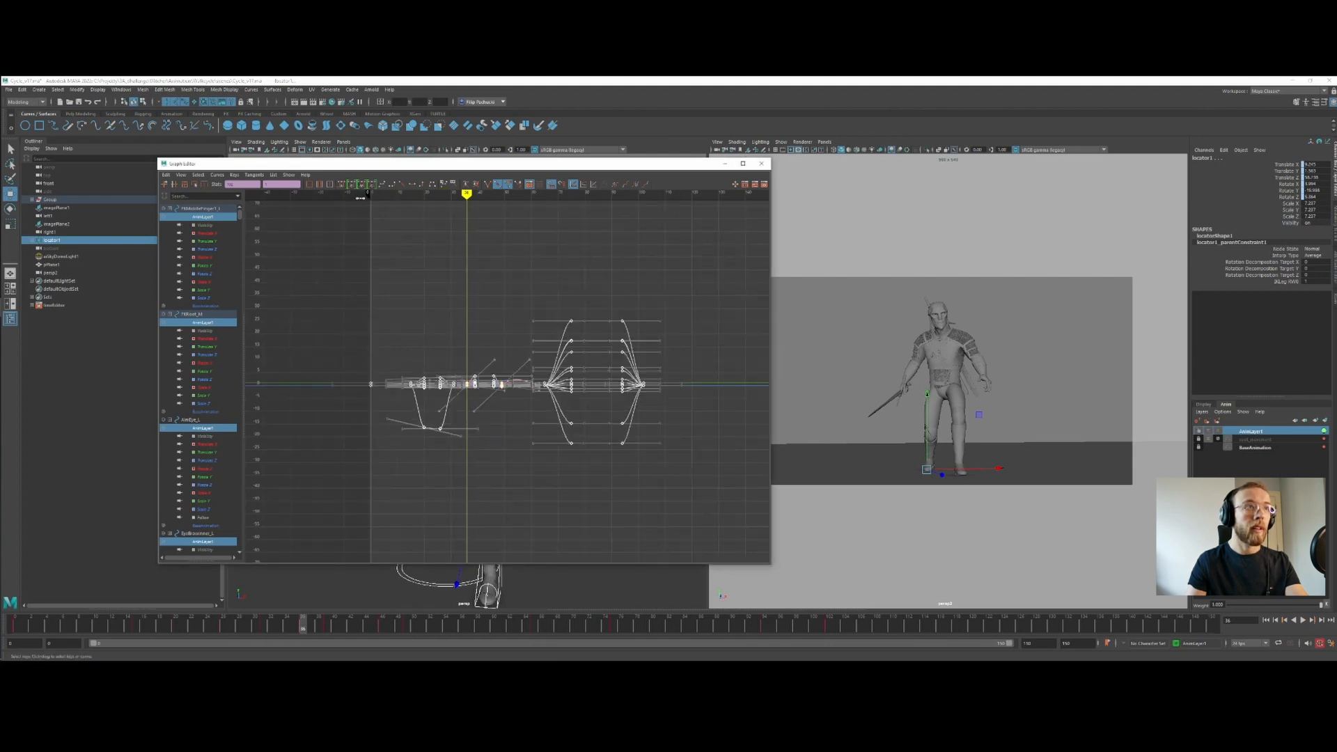
click(482, 423)
Adjust the tangents at the bottom of the first section's deep red curve dip and undo the last tangent change
scroll(482, 423, up, 5)
alt+middle_drag(323, 492, 409, 456)
mouse_move(410, 456)
mouse_down()
mouse_move(426, 473)
mouse_move(406, 477)
mouse_up()
middle_drag(381, 467, 382, 476)
key(ctrl+z)
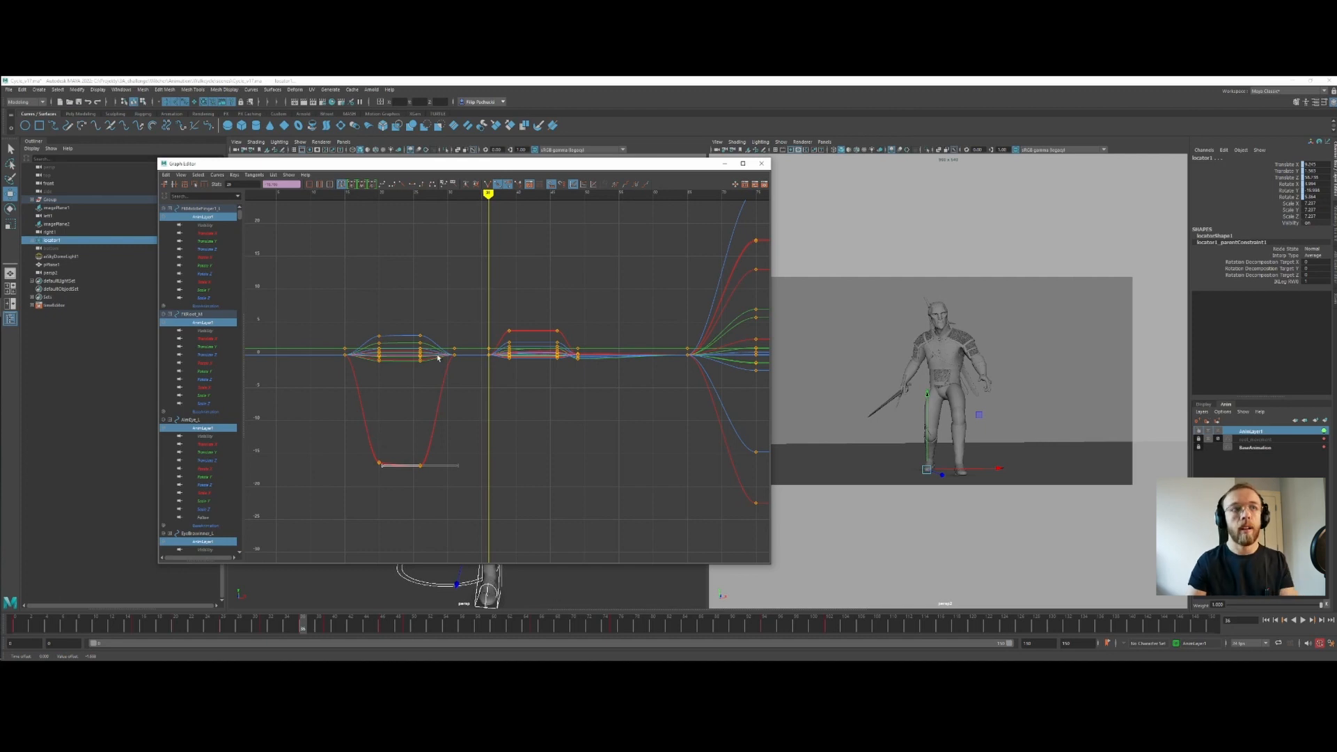
Tilt the tangents of the red curve's held keys in the second section and the first section's dip to round the holds
click(557, 331)
drag(596, 335, 596, 341)
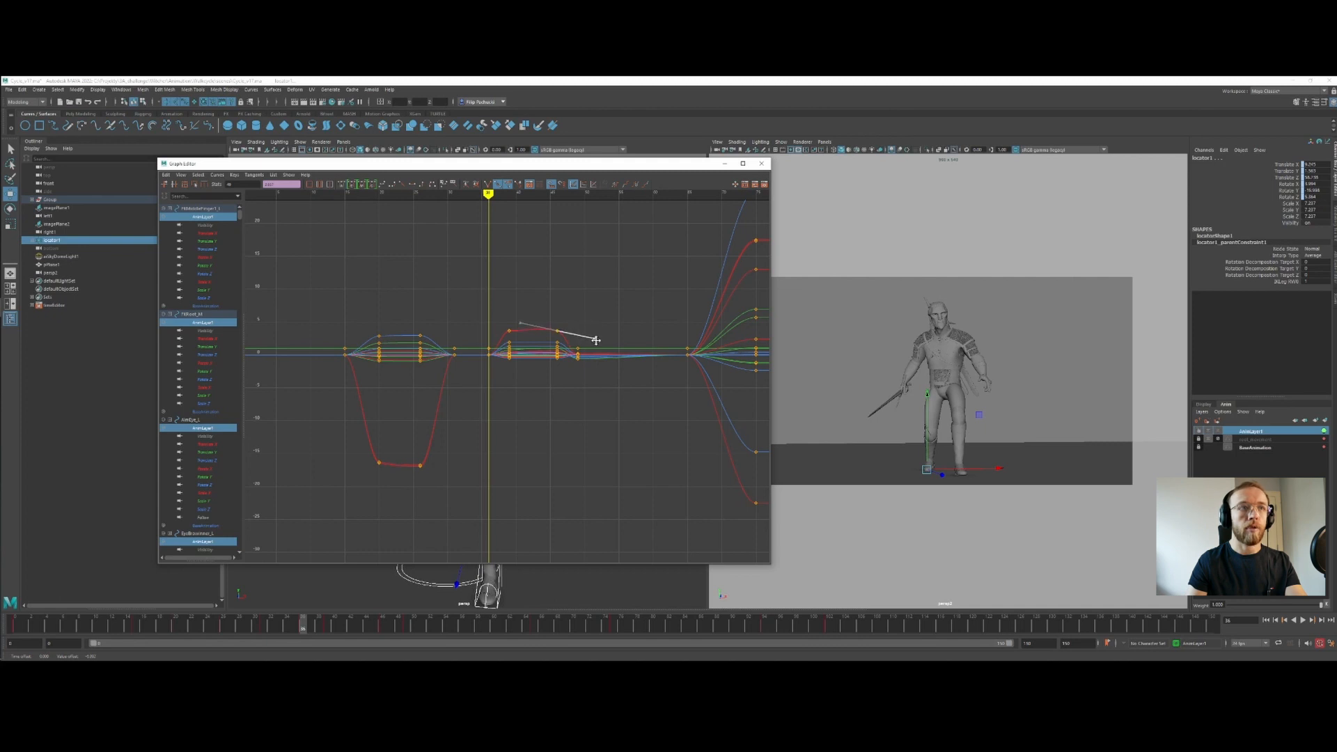
click(509, 331)
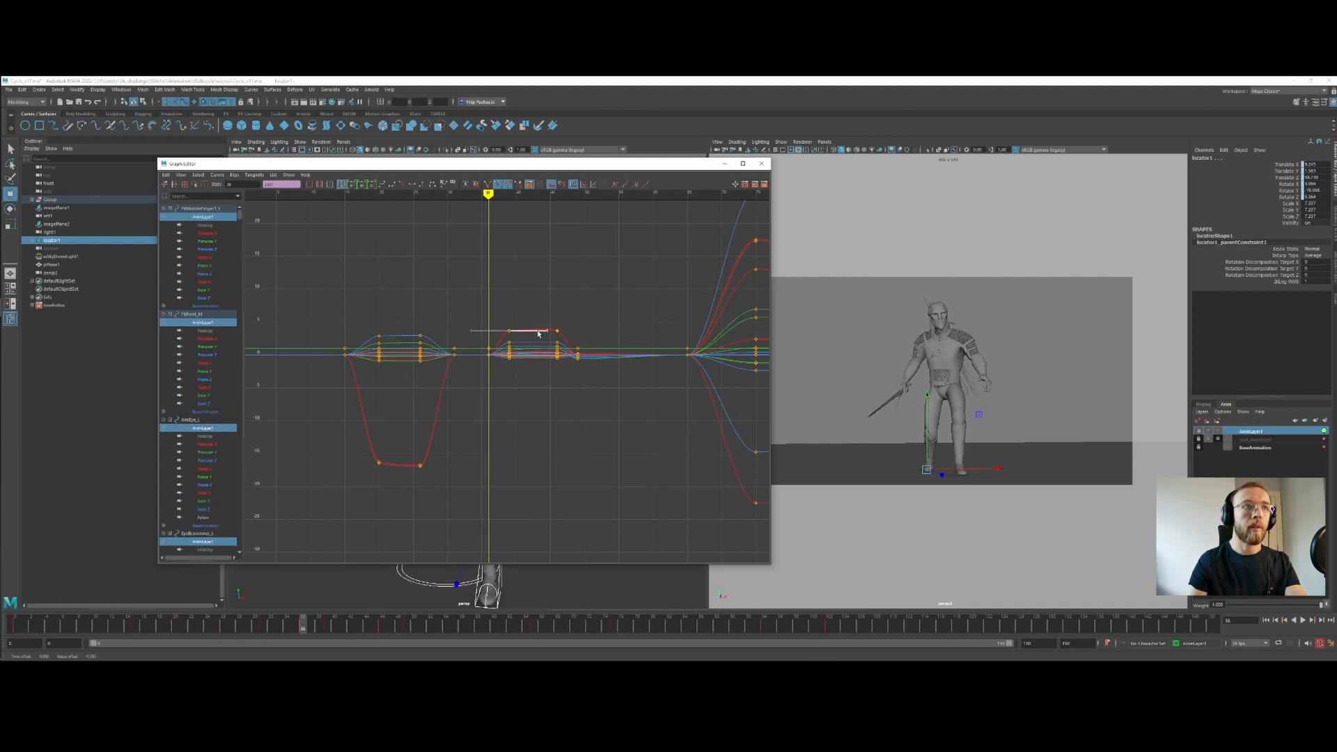
drag(547, 331, 546, 320)
click(379, 462)
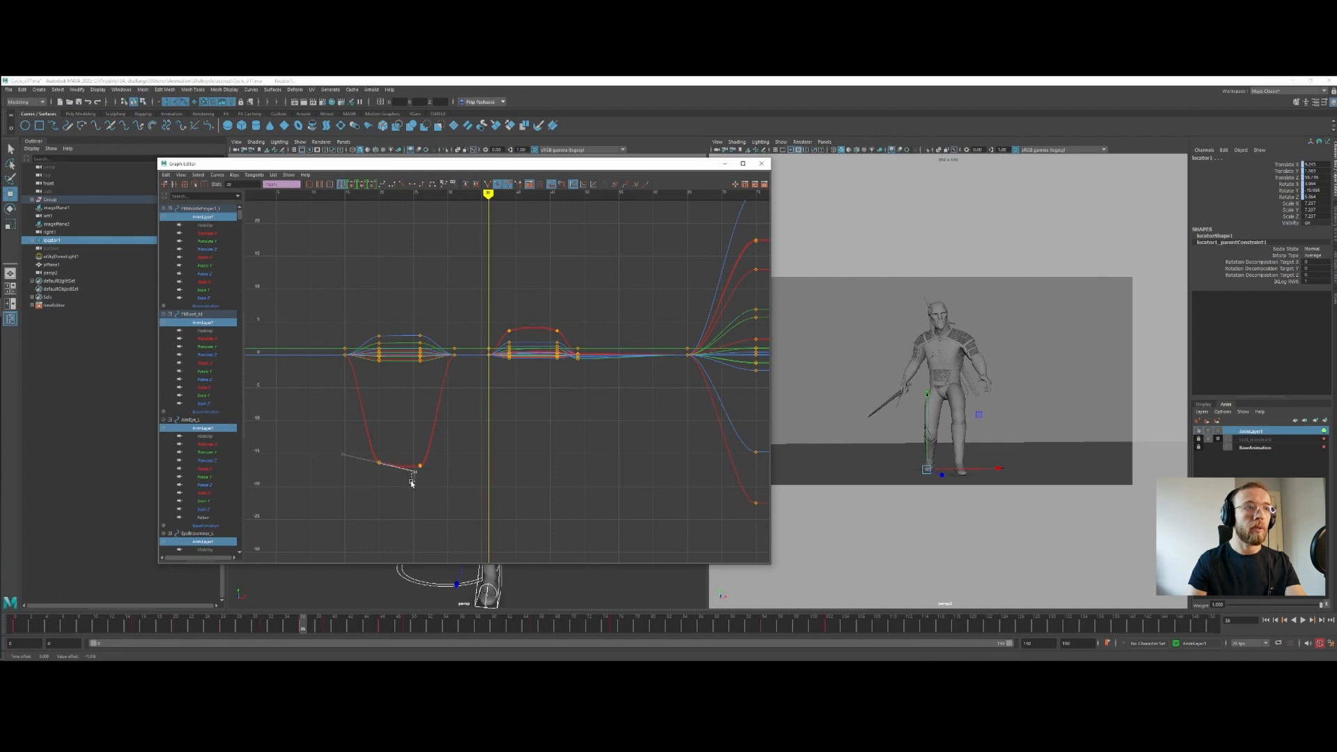
drag(411, 482, 412, 484)
Select the second adjusted section's block of keys across all curves and shift it later in time
scroll(487, 435, down, 3)
alt+middle_drag(591, 373, 543, 370)
drag(317, 343, 335, 399)
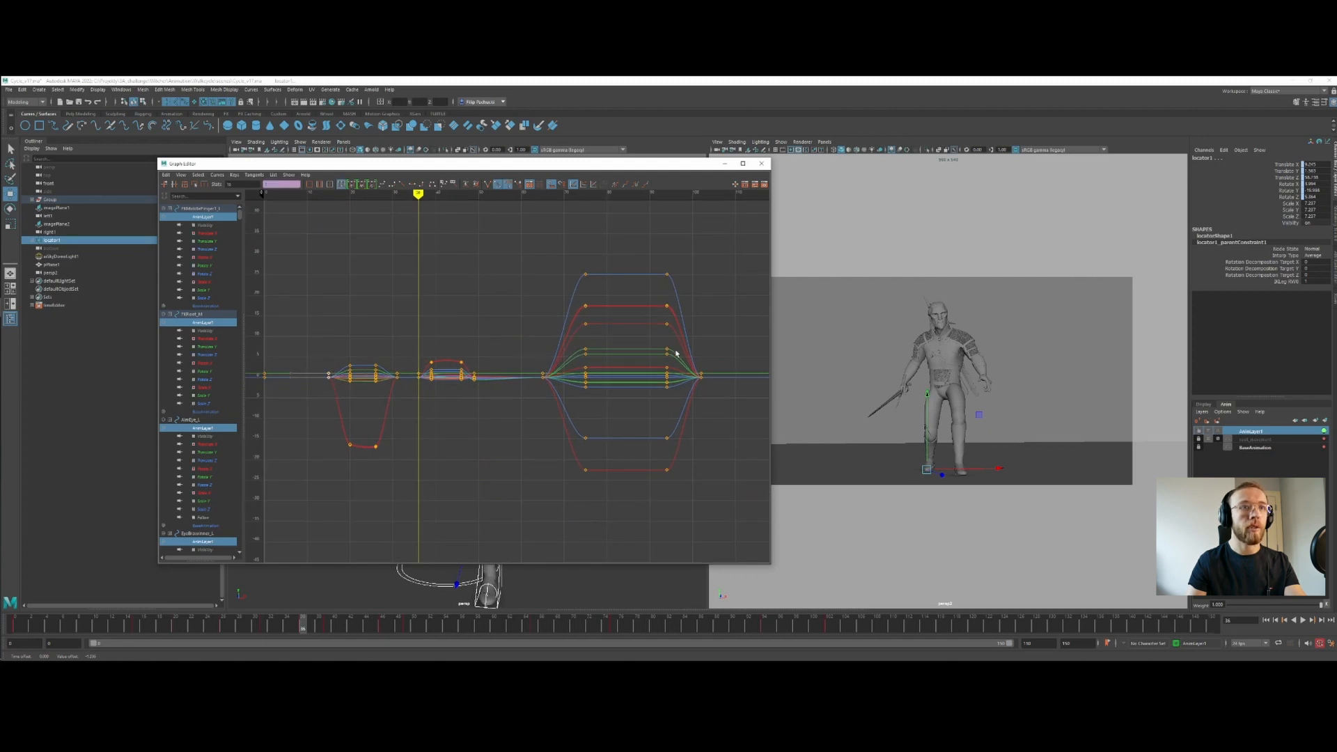
drag(695, 347, 709, 384)
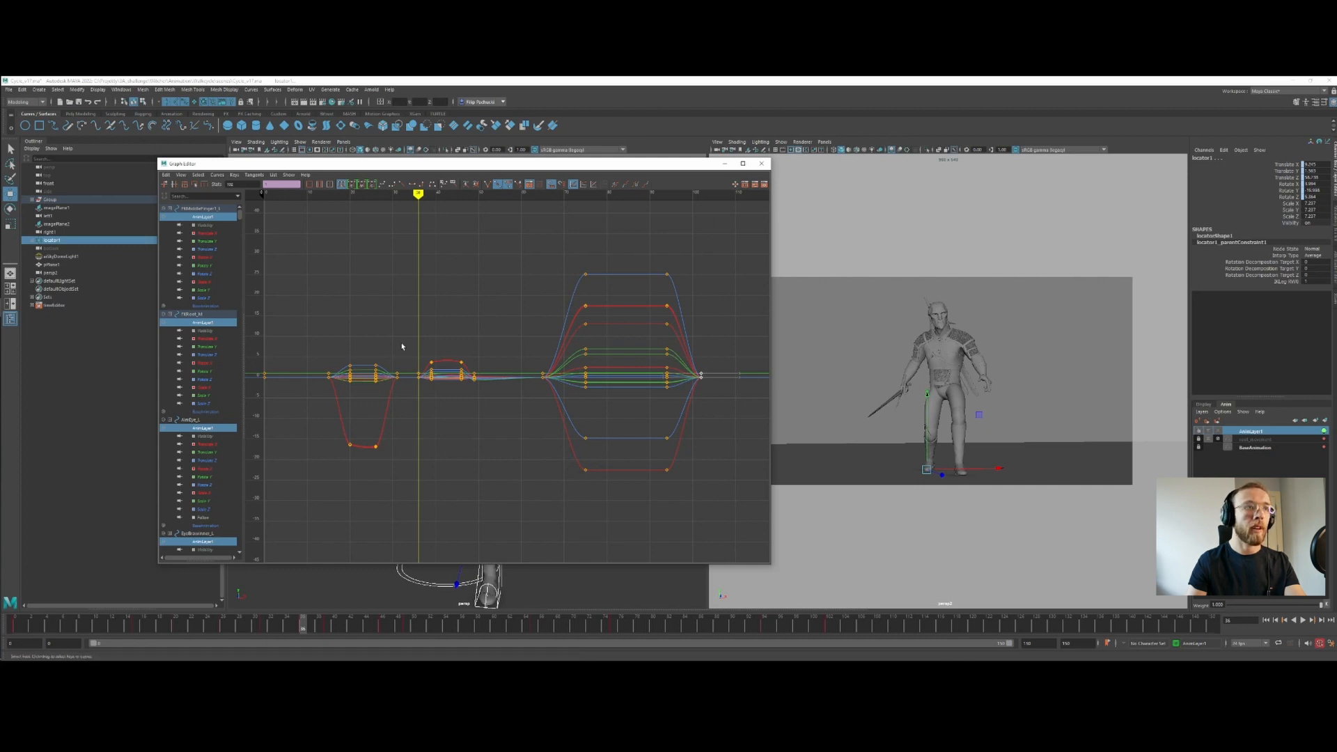
drag(413, 334, 465, 407)
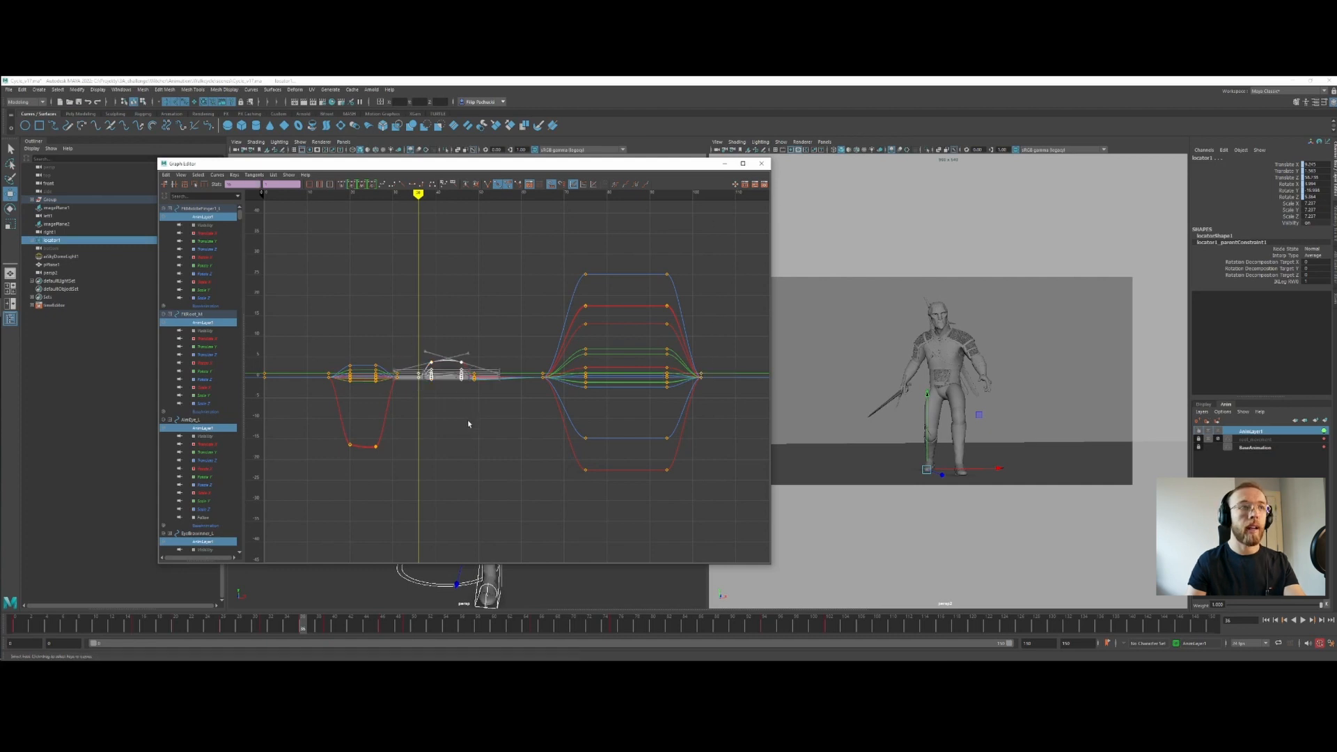
click(419, 343)
drag(411, 330, 496, 436)
mouse_move(469, 418)
shift+middle_down()
mouse_move(437, 407)
mouse_move(528, 328)
mouse_move(518, 382)
mouse_move(473, 407)
shift+middle_up()
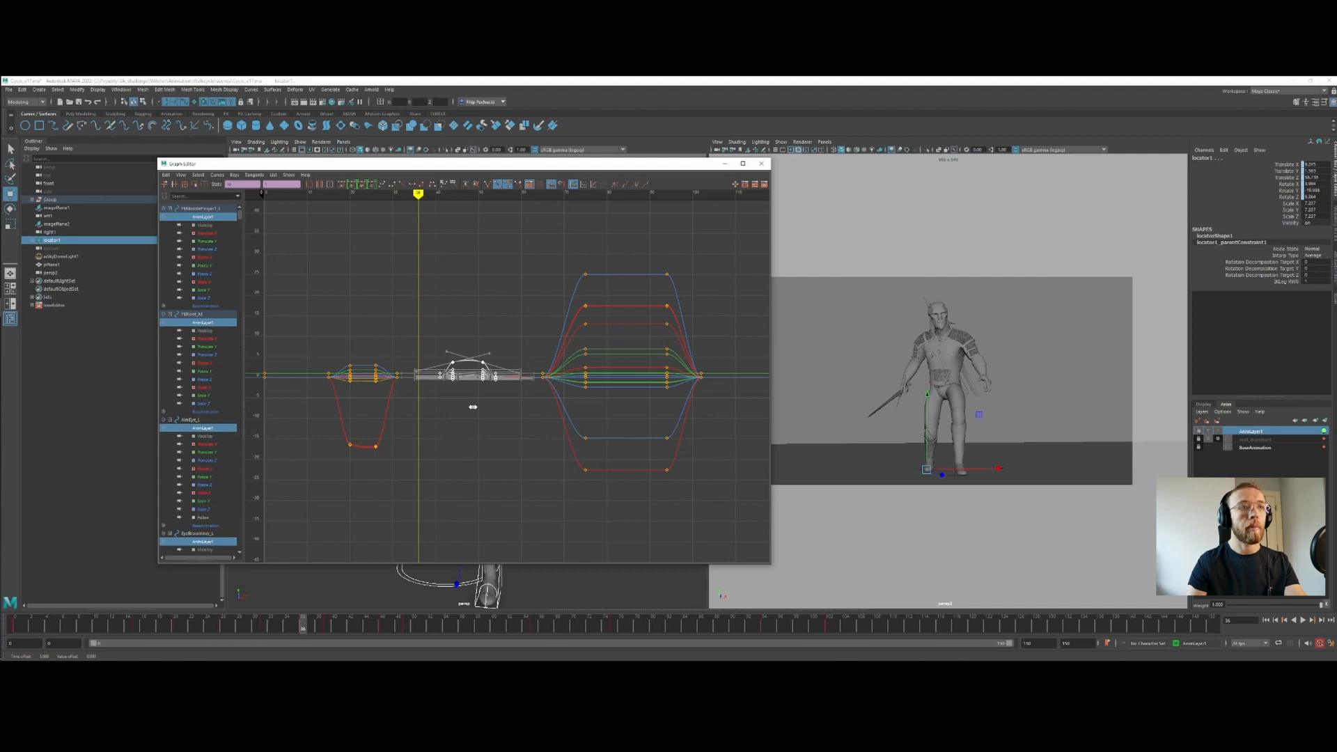
Close the Graph Editor, play back the retimed walk, and stop on the wide-step pose of a later stride
click(761, 163)
key(alt+v)
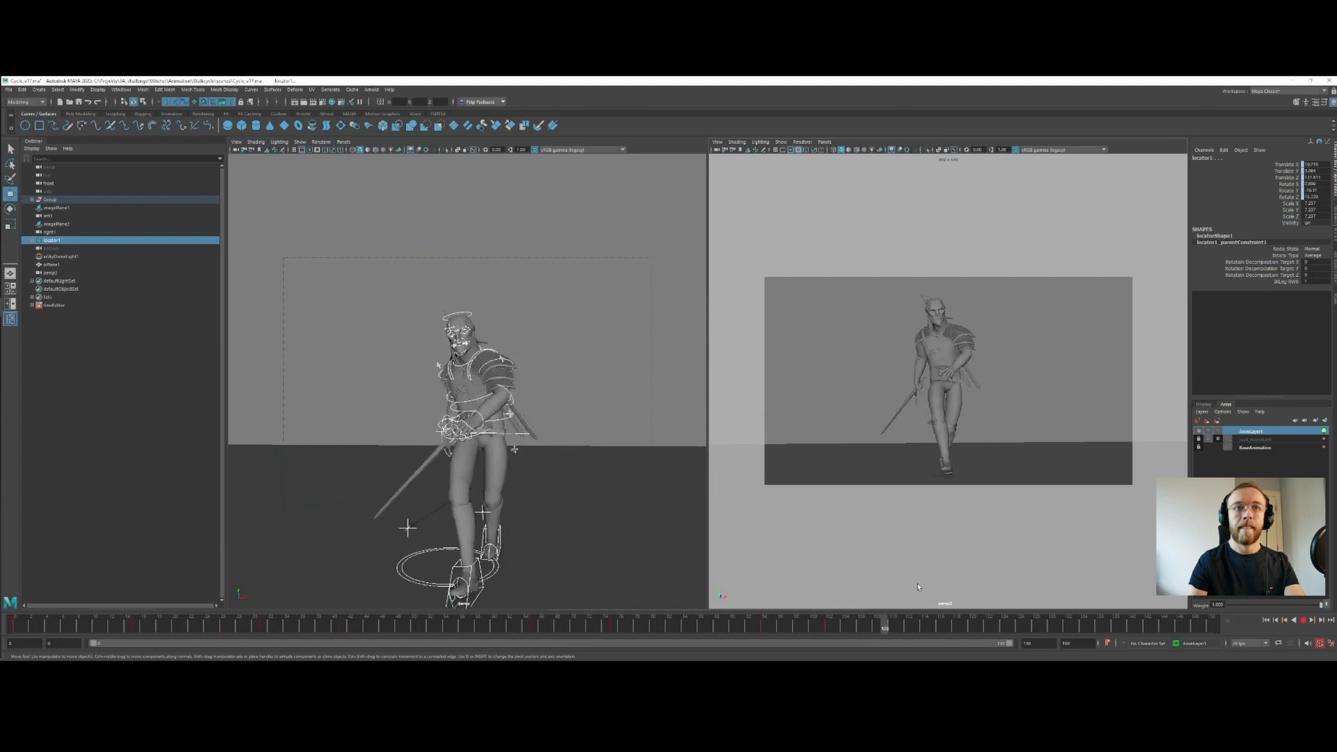
click(780, 620)
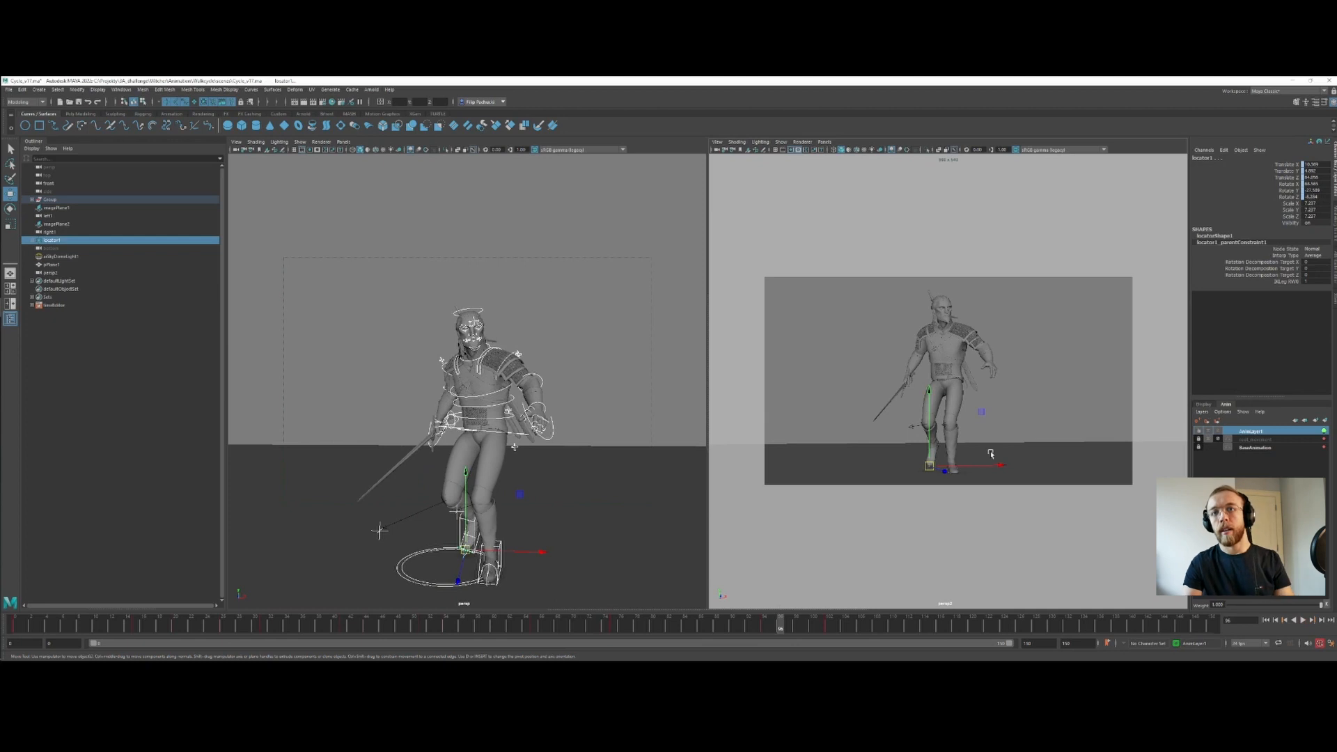
Toggle the top animation layer off and on and play back the walk to compare the original and adjusted motion
click(1219, 433)
click(1218, 433)
click(1219, 434)
click(1219, 433)
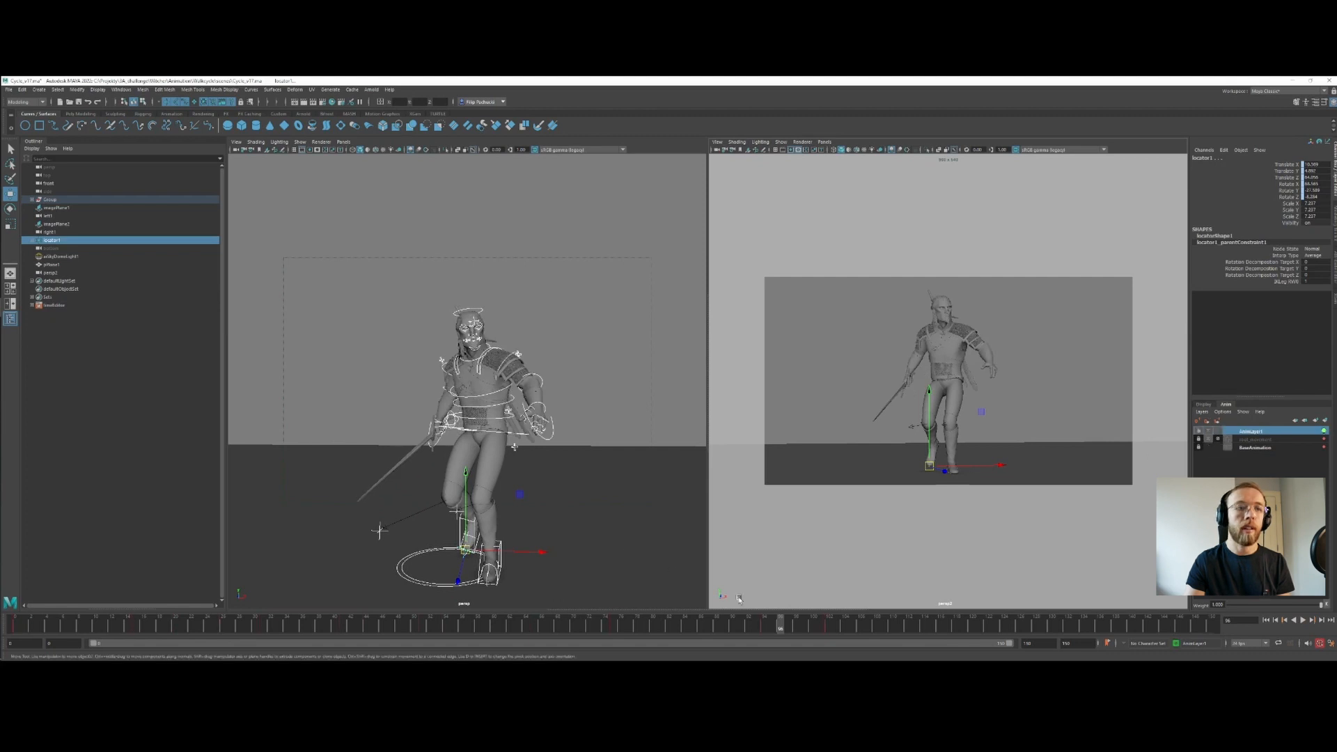
click(730, 625)
key(alt+v)
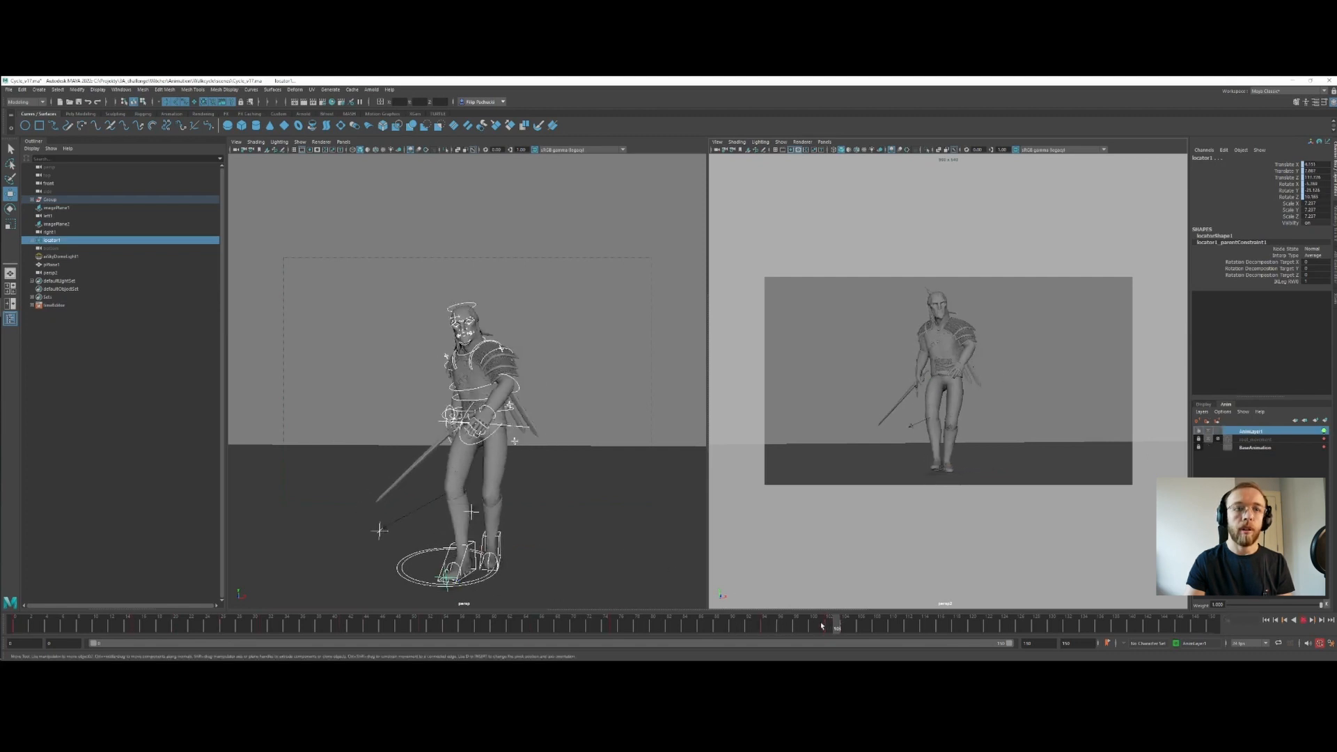
key(alt+v)
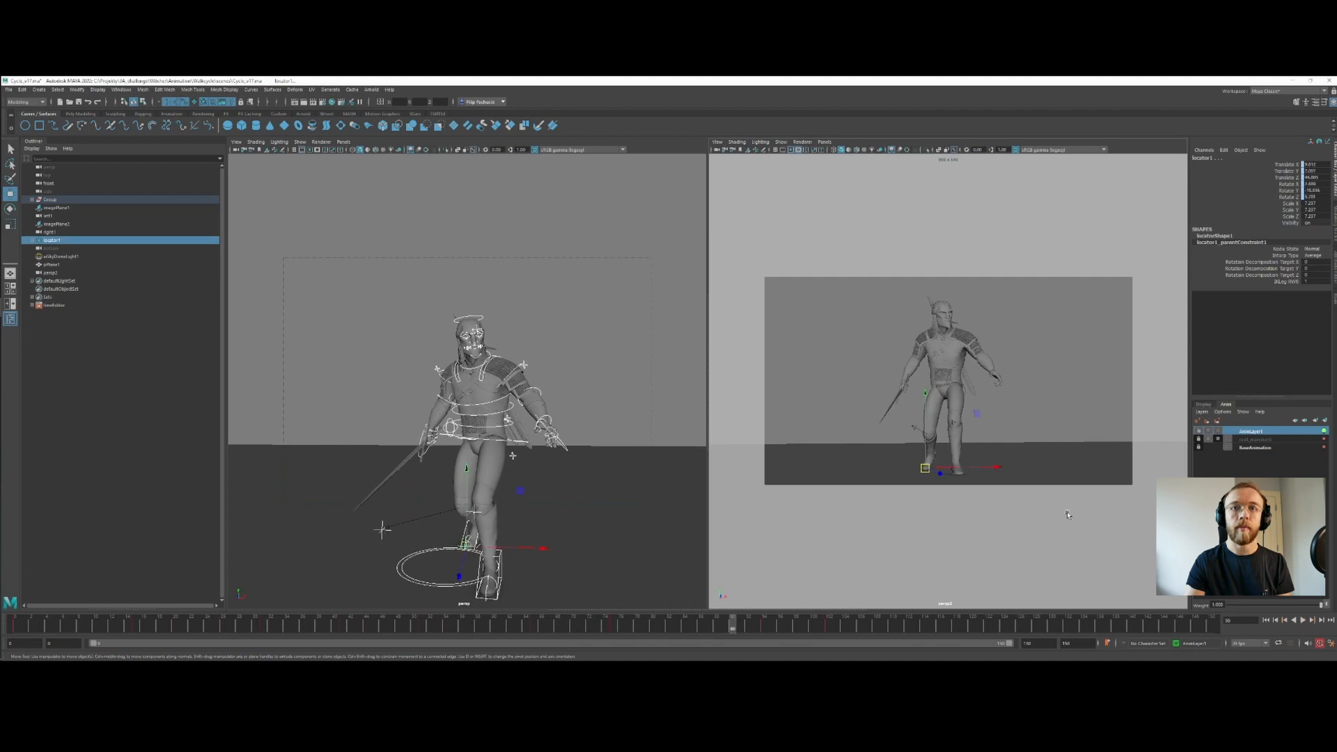
click(1219, 433)
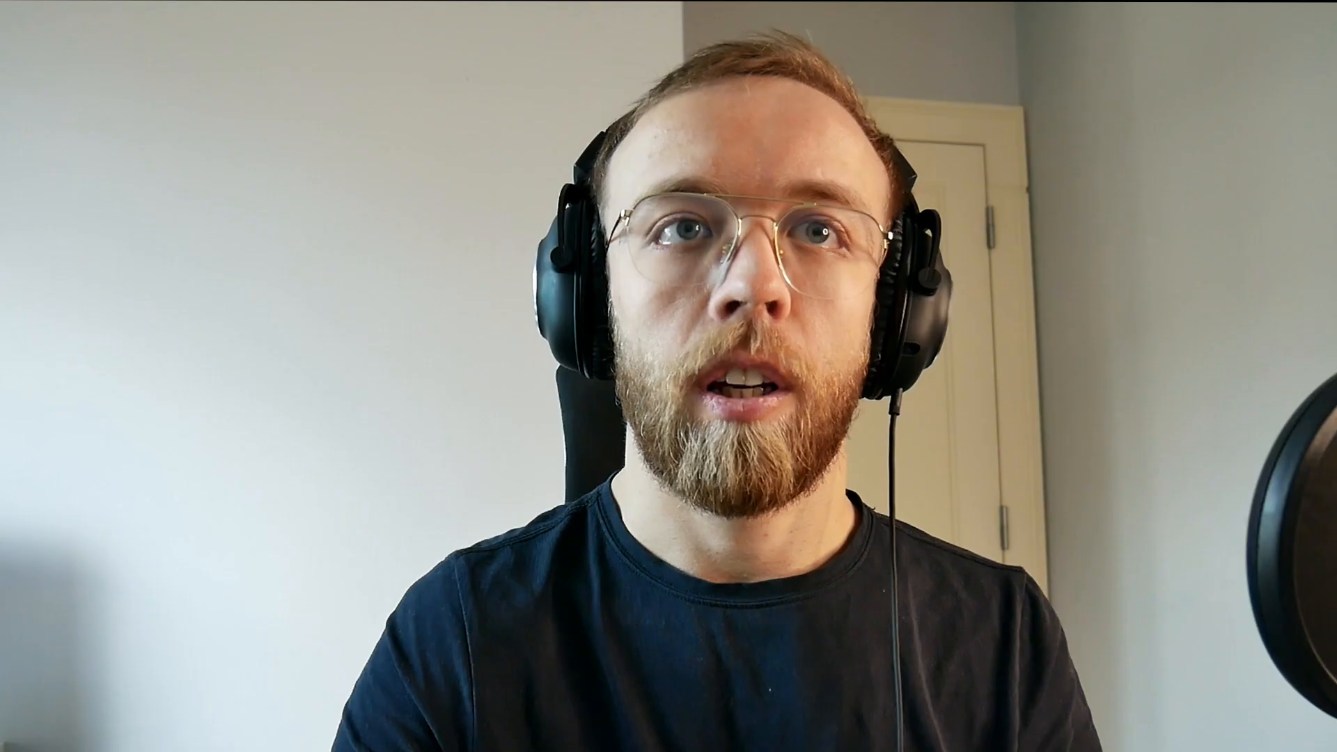
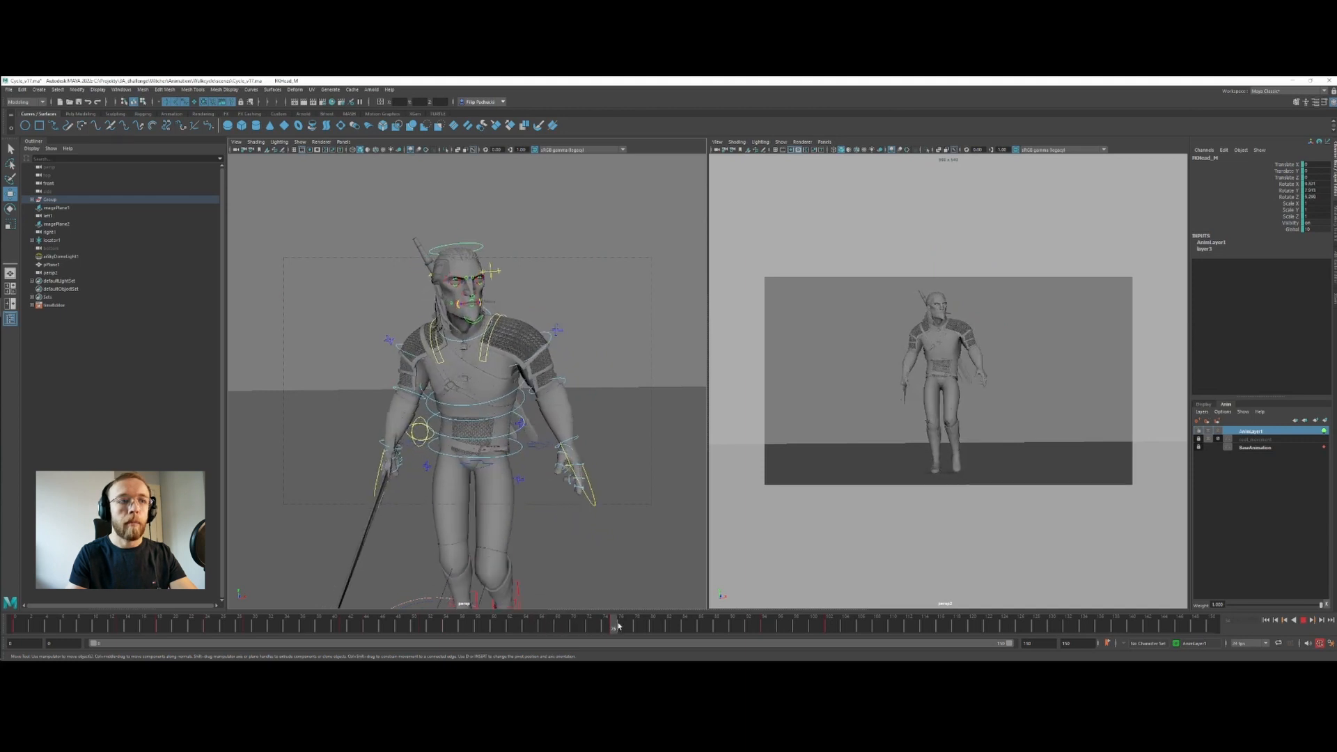
Select the head control, shift its middle block of keys slightly earlier in time, and play back the walk
key(ctrl+z)
click(523, 629)
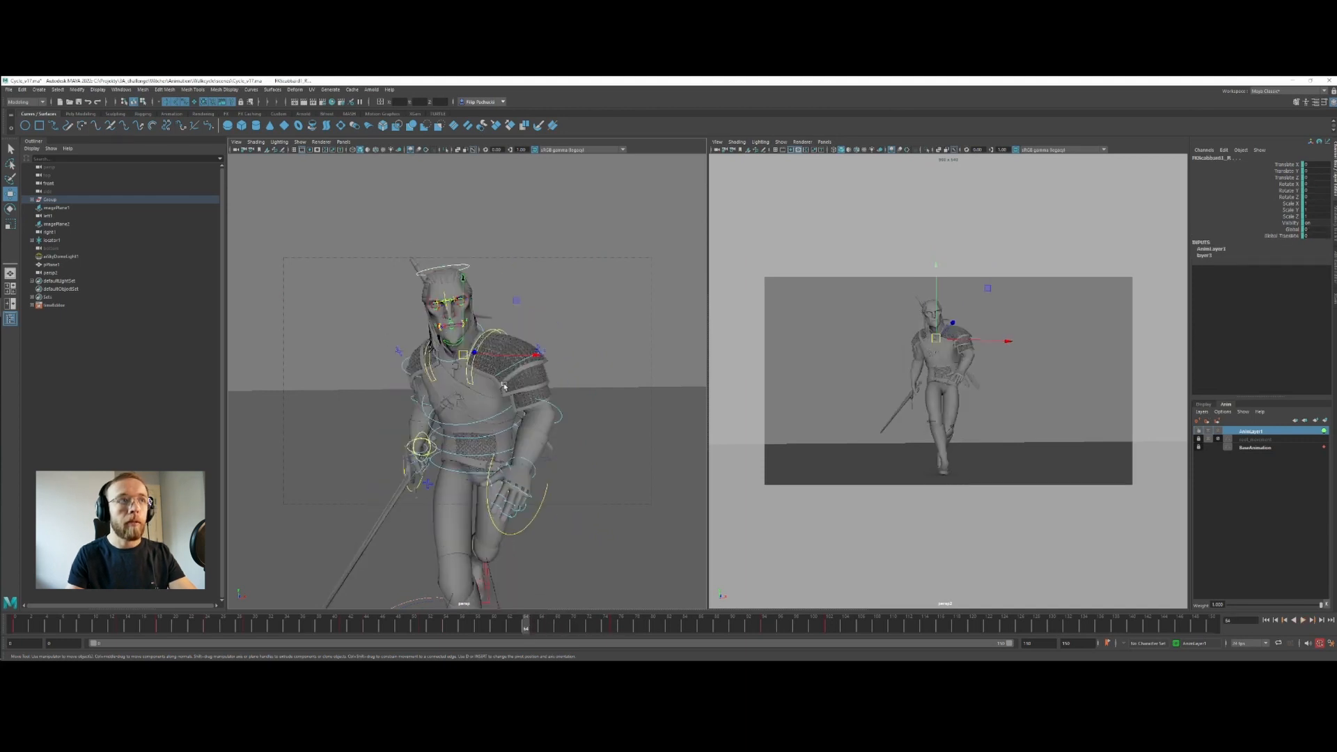
click(463, 265)
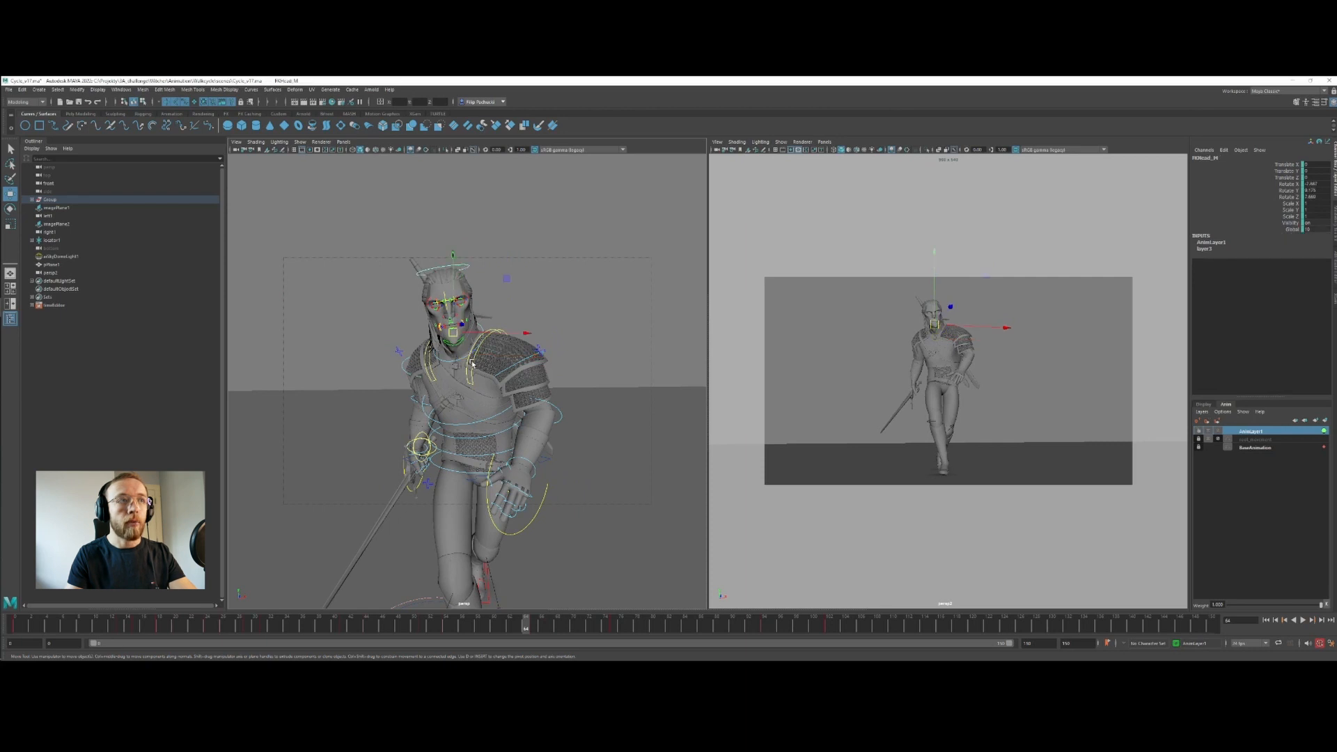
shift+drag(537, 626, 638, 631)
click(678, 630)
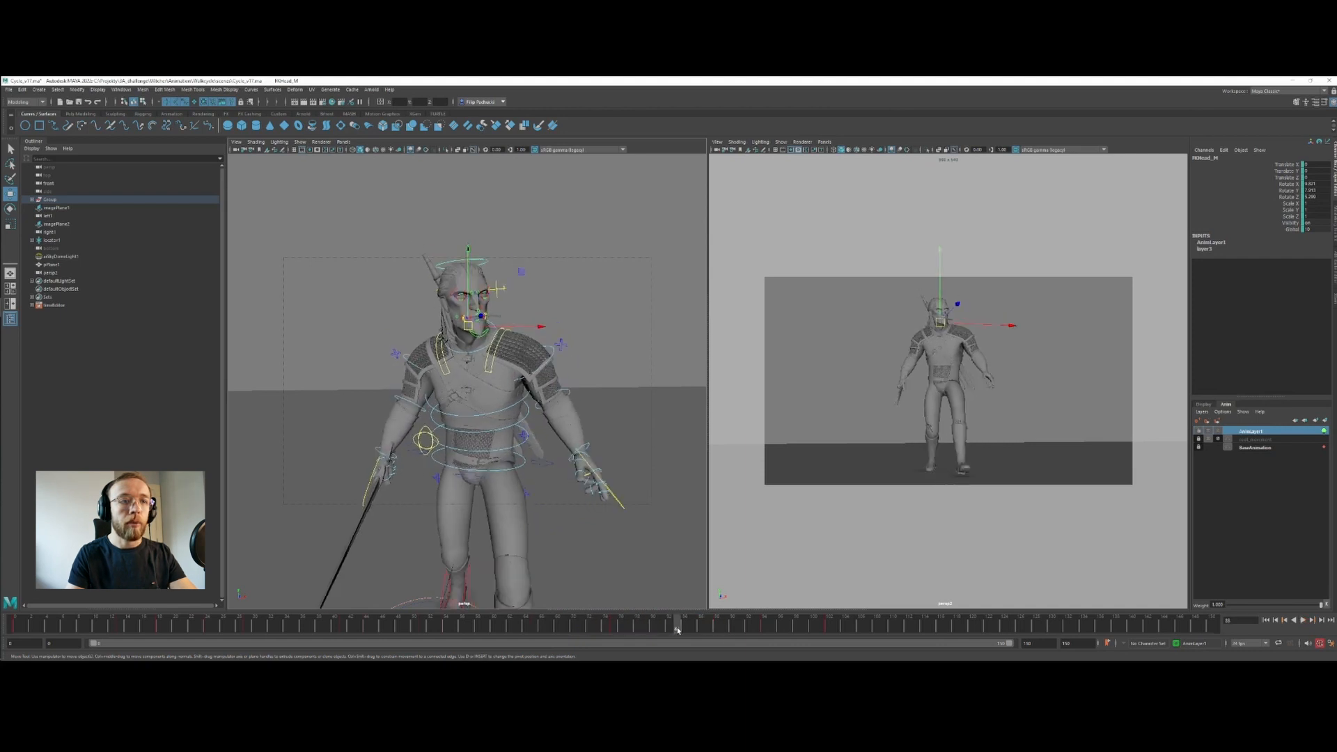
key(alt+v)
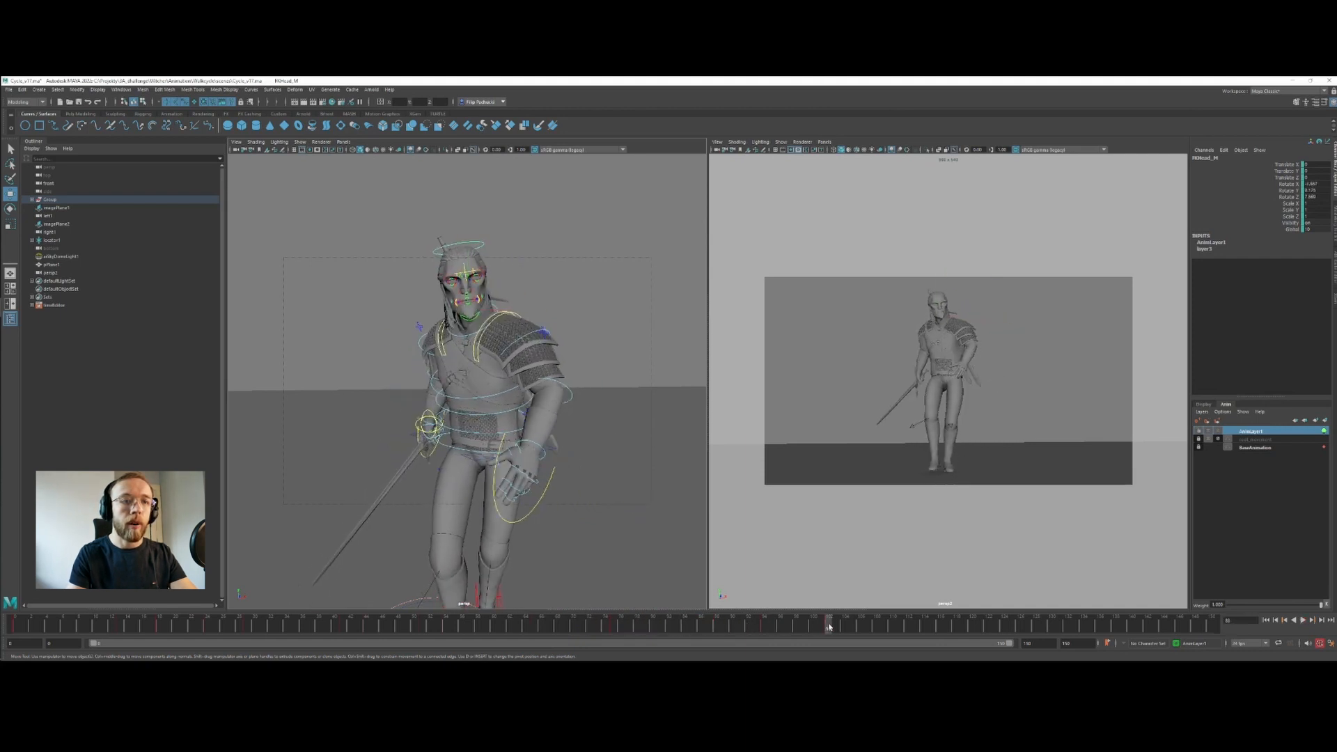
shift+drag(834, 624, 642, 624)
mouse_move(511, 622)
shift+mouse_down()
mouse_move(634, 626)
mouse_move(477, 626)
mouse_move(535, 628)
shift+mouse_up()
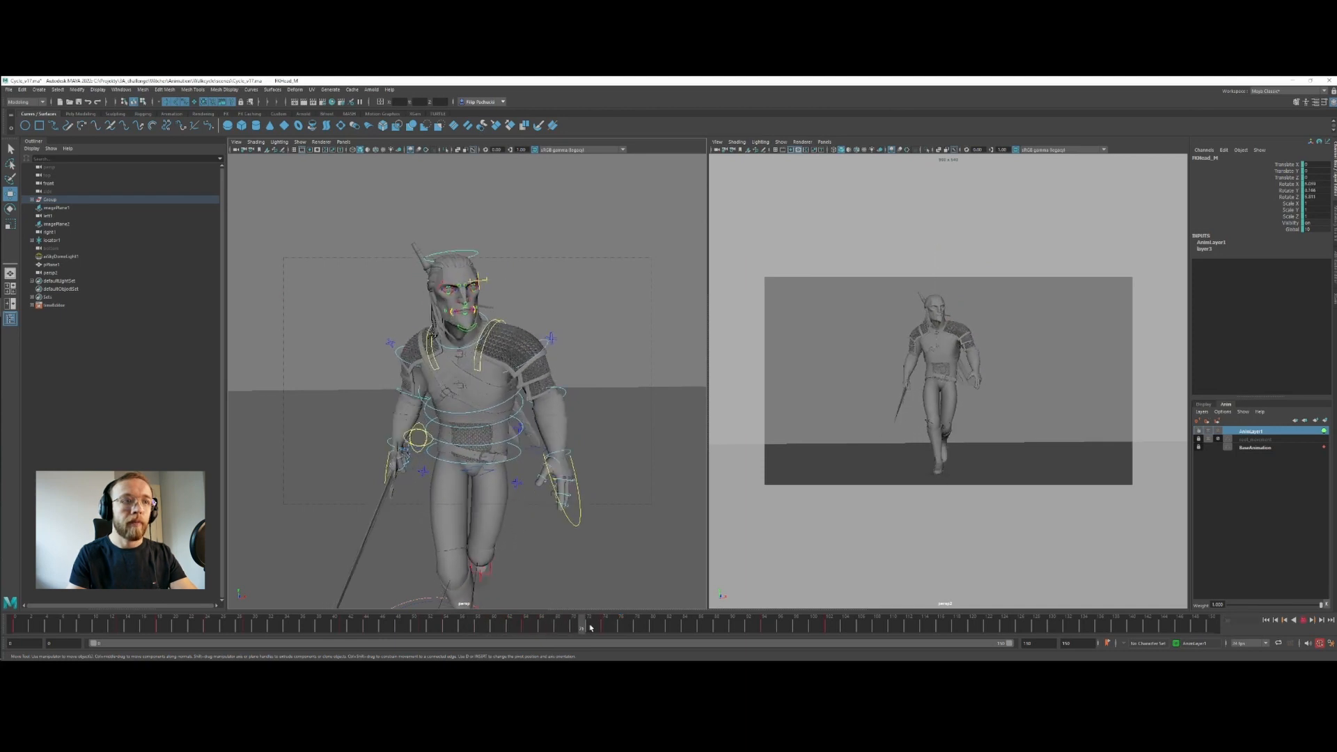
shift+drag(618, 626, 558, 630)
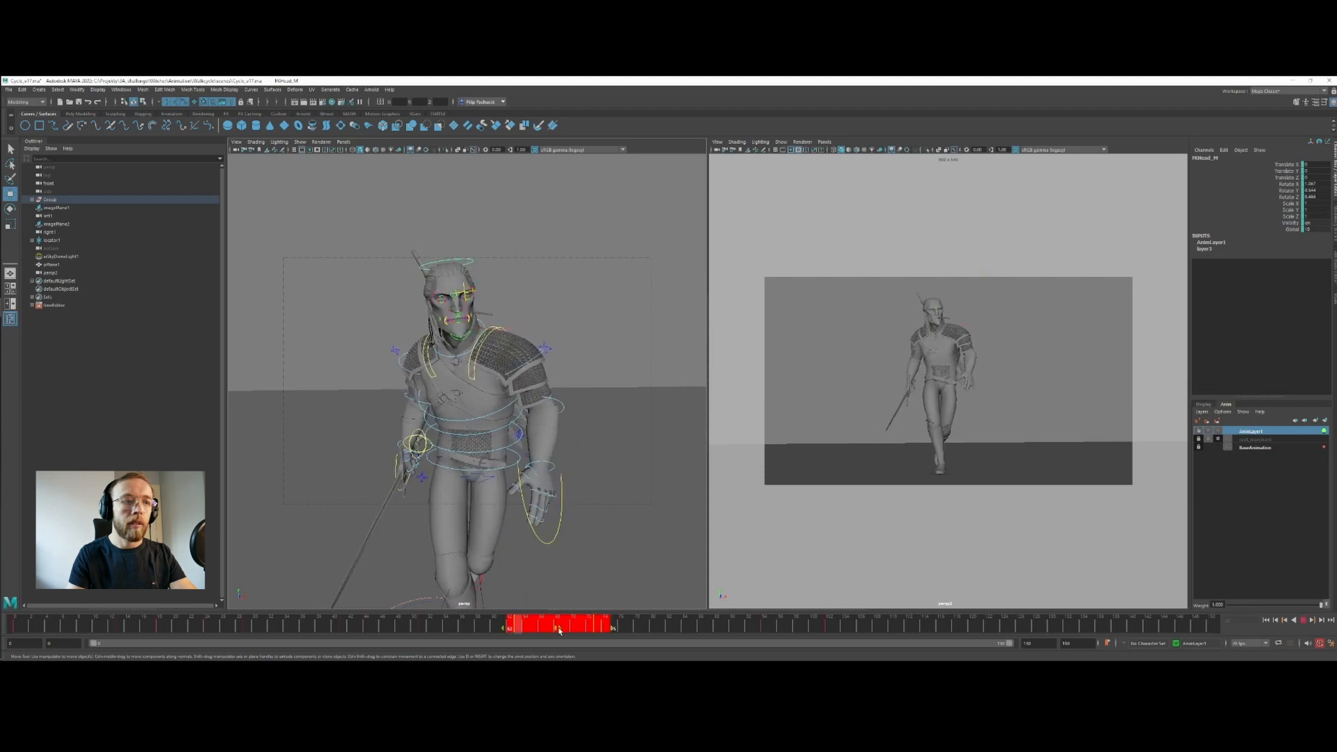
Select the neck control, shift its middle block of keys one frame earlier, and play back that section
click(456, 357)
shift+drag(615, 624, 522, 624)
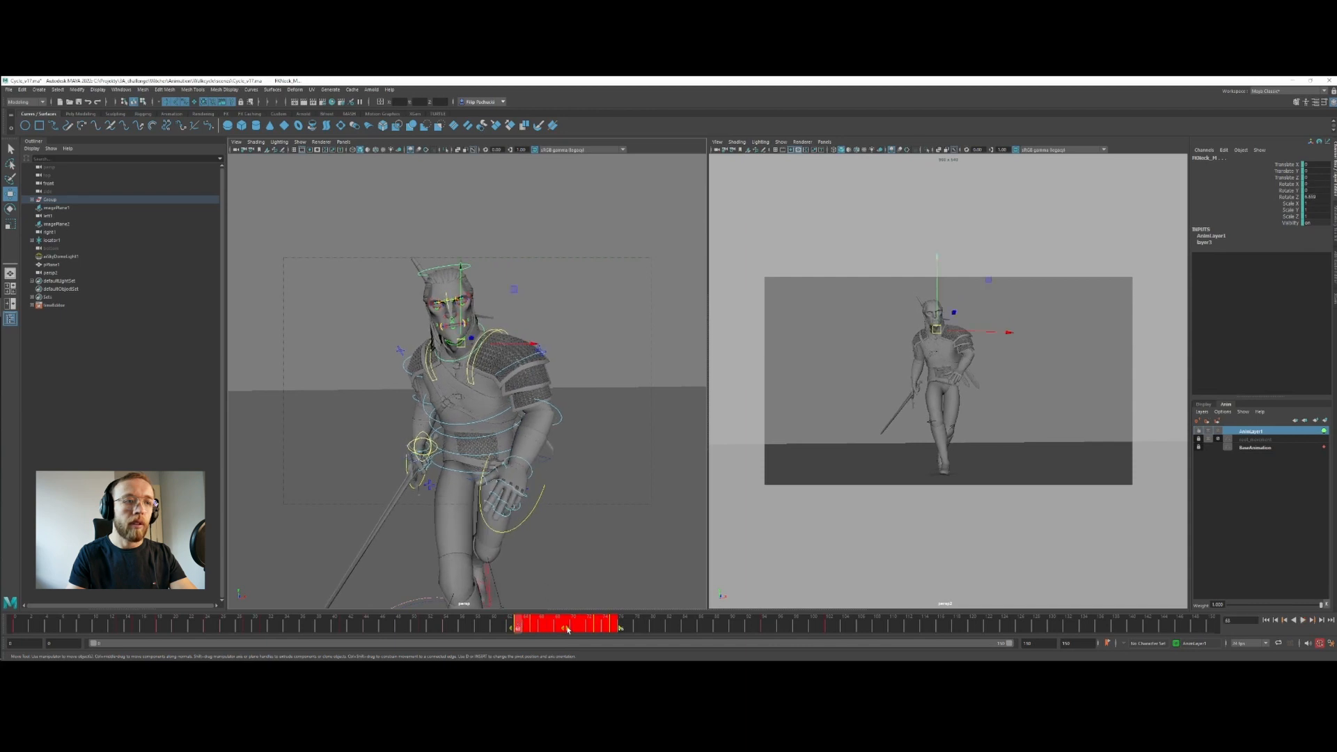
key(alt+v)
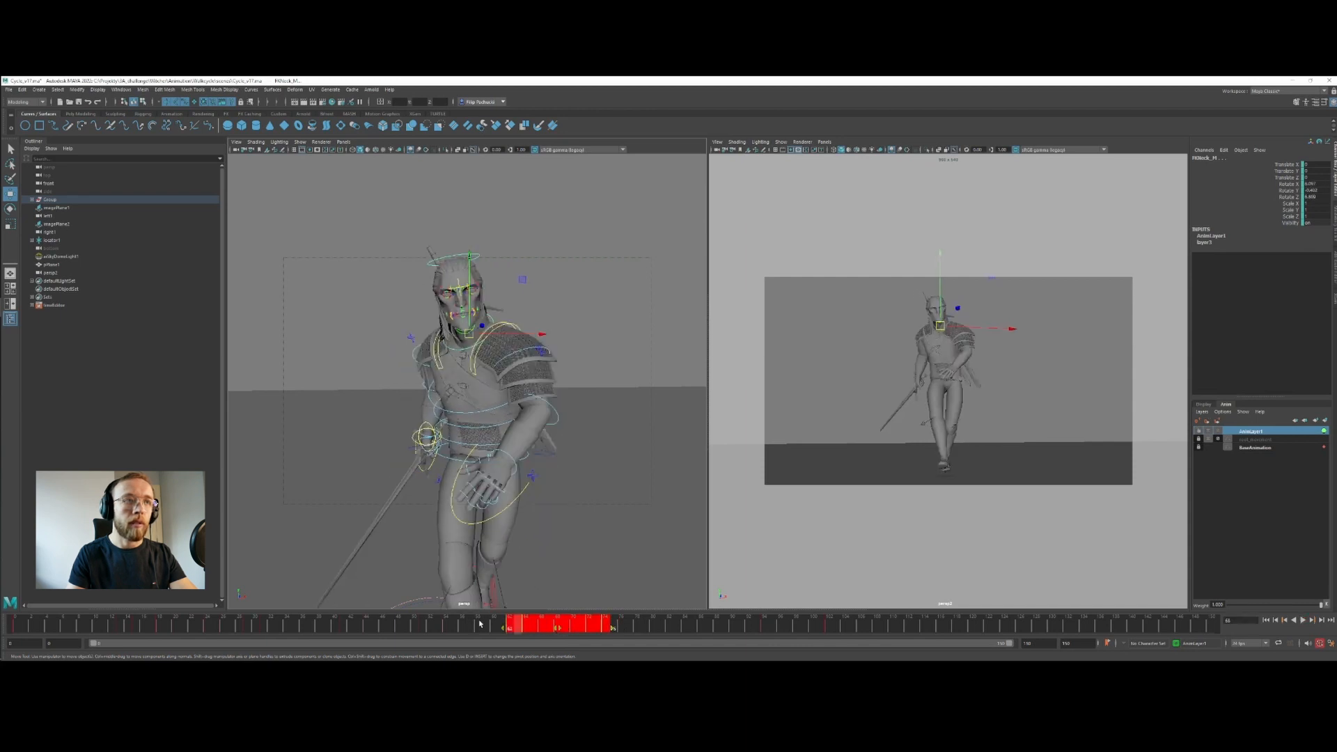
click(516, 622)
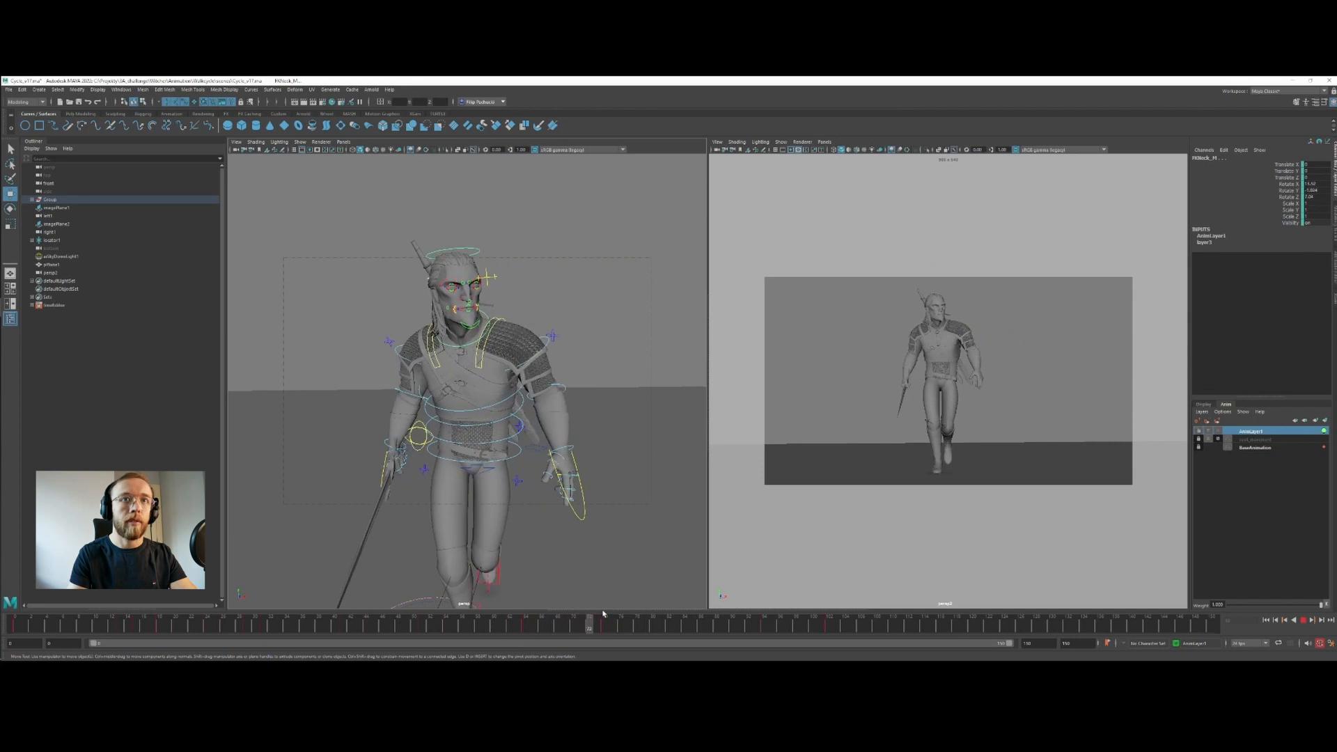
click(484, 622)
Scrub through both head turns and retime the neck control's later block of keys
drag(482, 620, 841, 631)
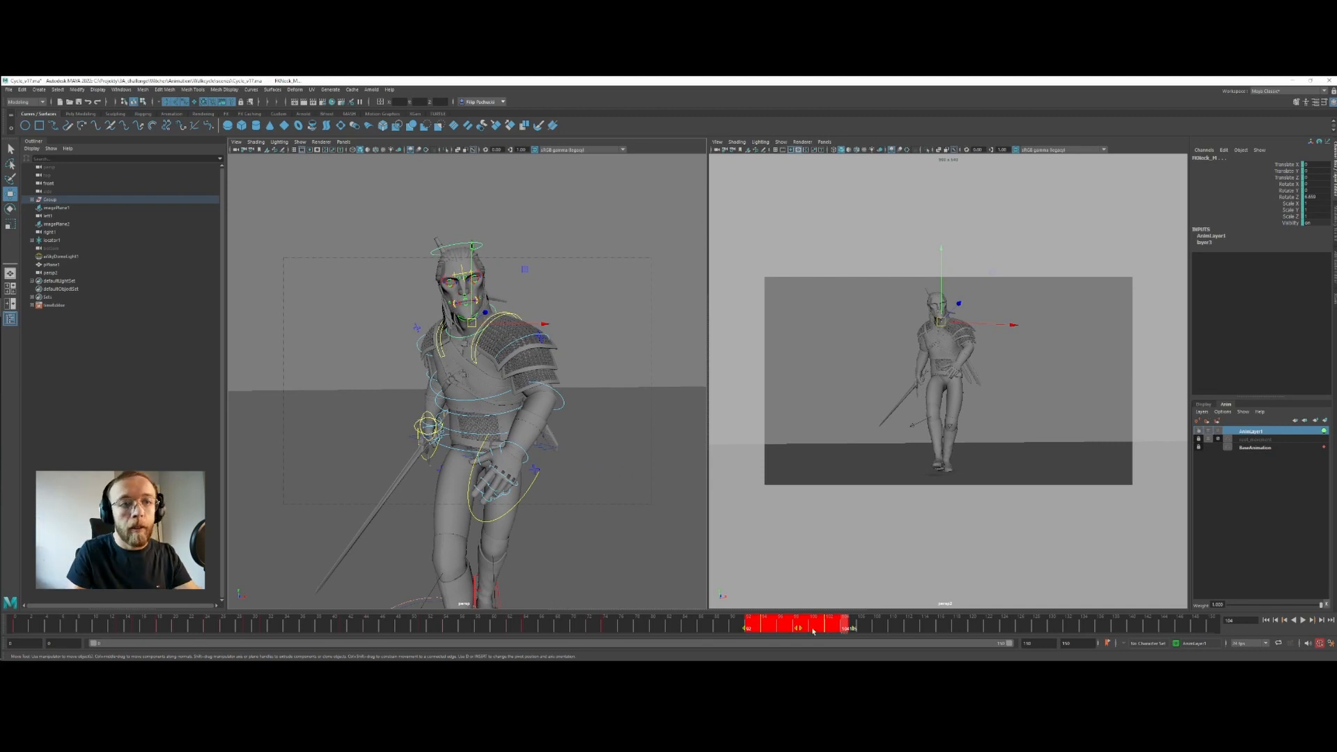
drag(499, 621, 565, 624)
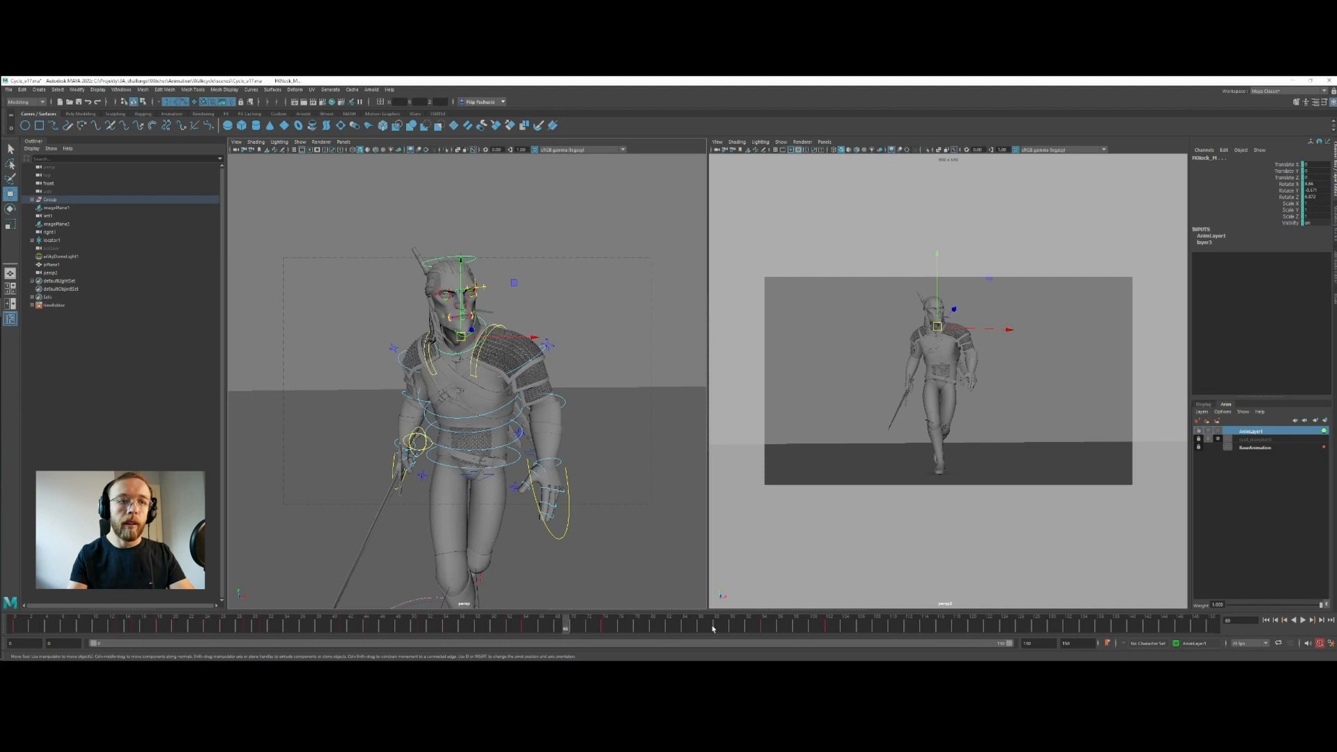
drag(733, 626, 828, 626)
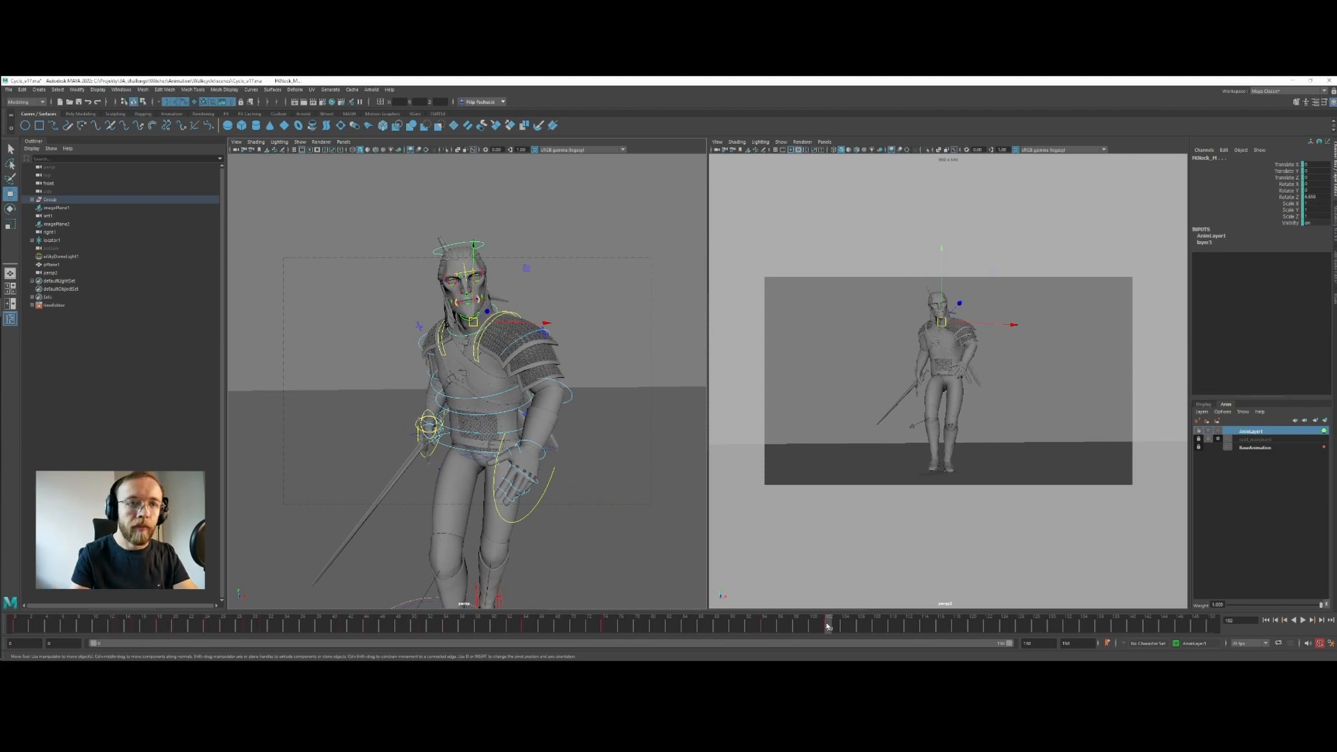
mouse_move(828, 627)
shift+mouse_down()
mouse_move(762, 628)
mouse_move(844, 627)
mouse_move(763, 626)
mouse_move(823, 630)
shift+mouse_up()
Retime the head control's later block of keys and review both head turns through playback and scrubbing
click(468, 248)
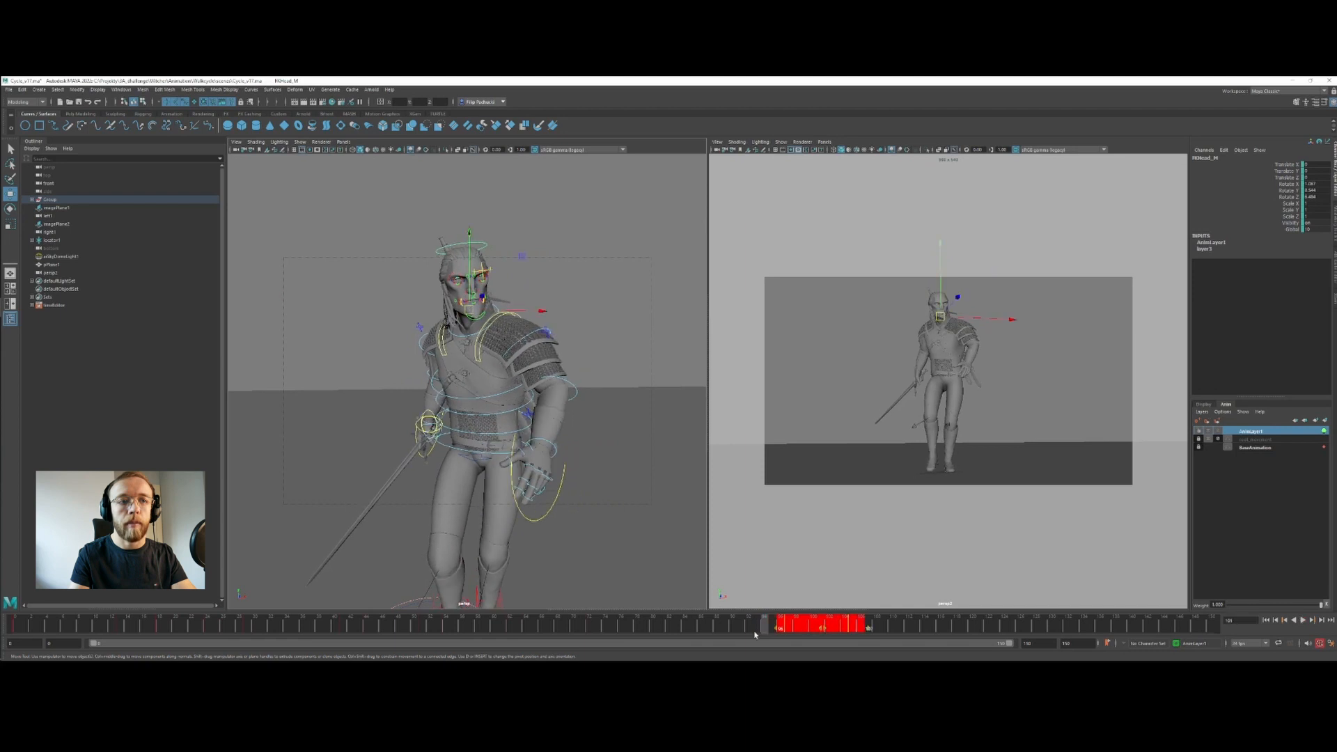
click(709, 631)
key(alt+v)
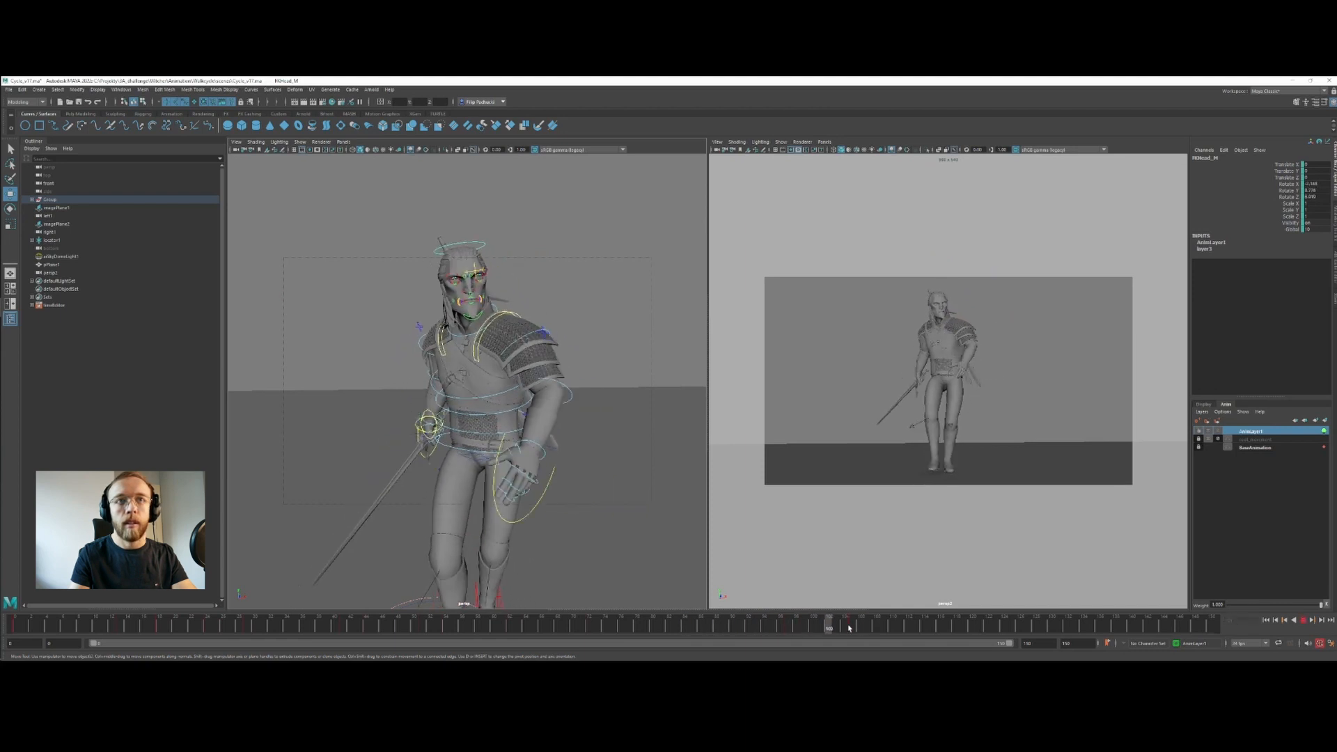
drag(905, 628, 474, 629)
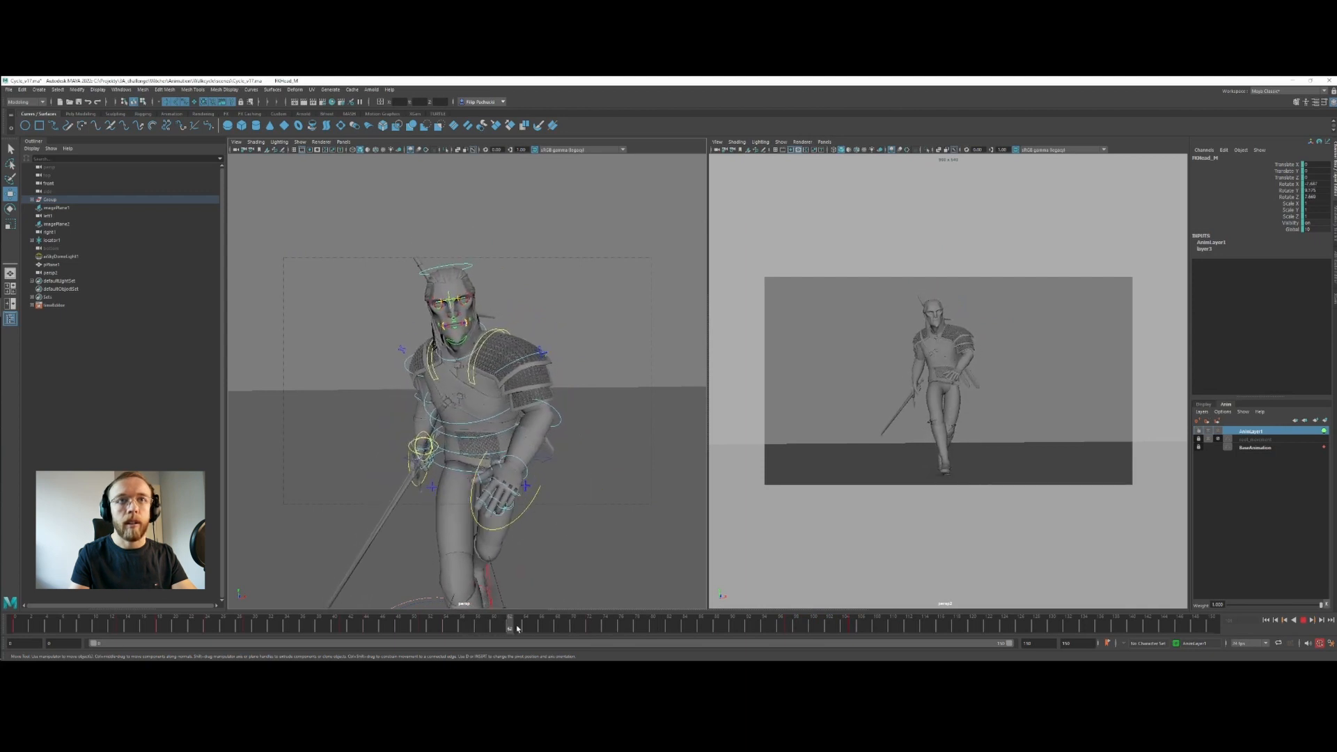
drag(543, 623, 772, 627)
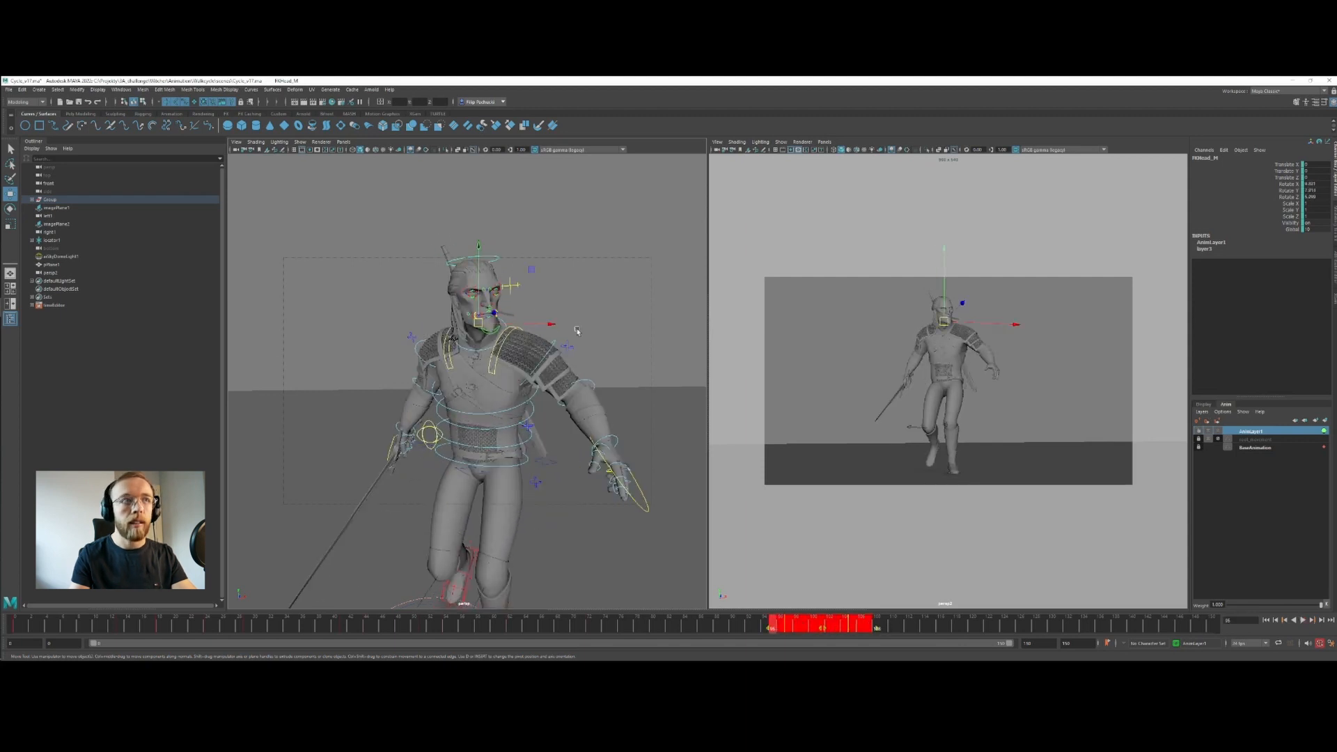
Select the neck control, shift its later block of keys to match the head's offset, and play back the result
click(465, 350)
shift+drag(871, 626, 831, 630)
drag(704, 628, 762, 622)
key(alt+v)
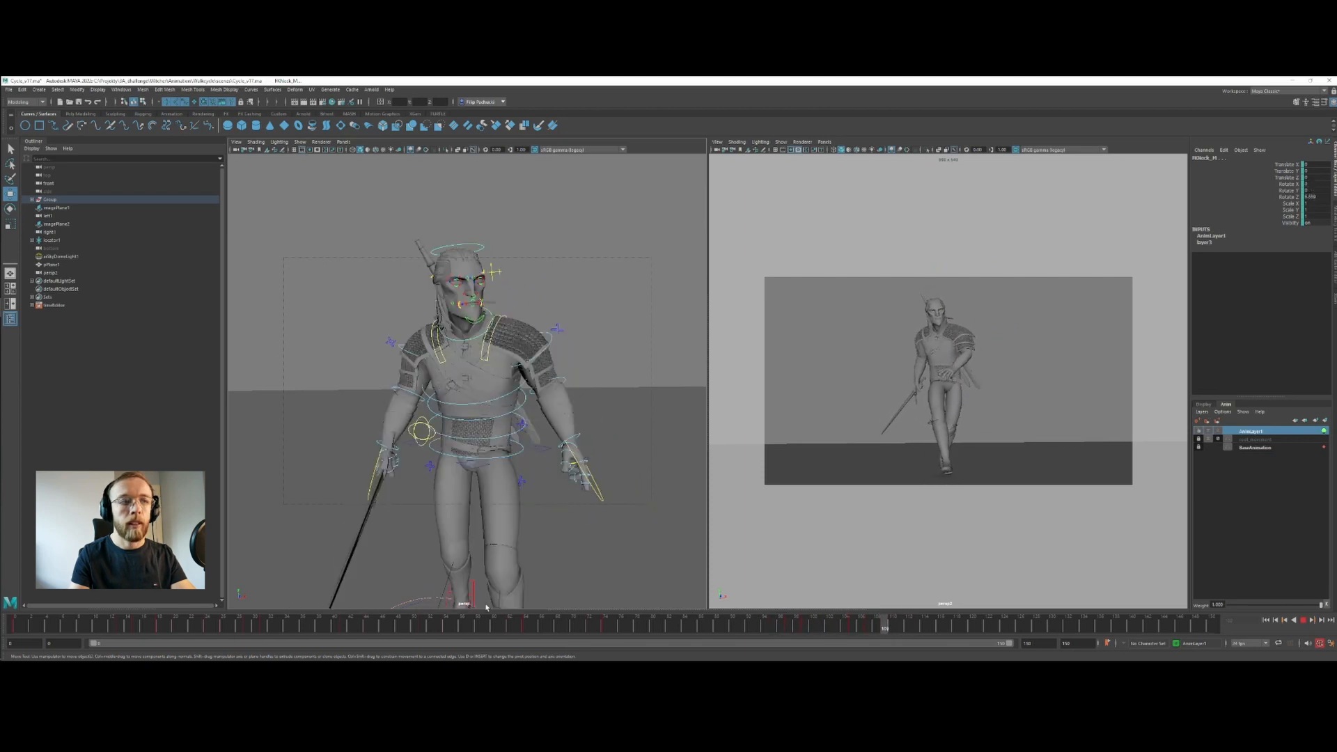
key(alt+v)
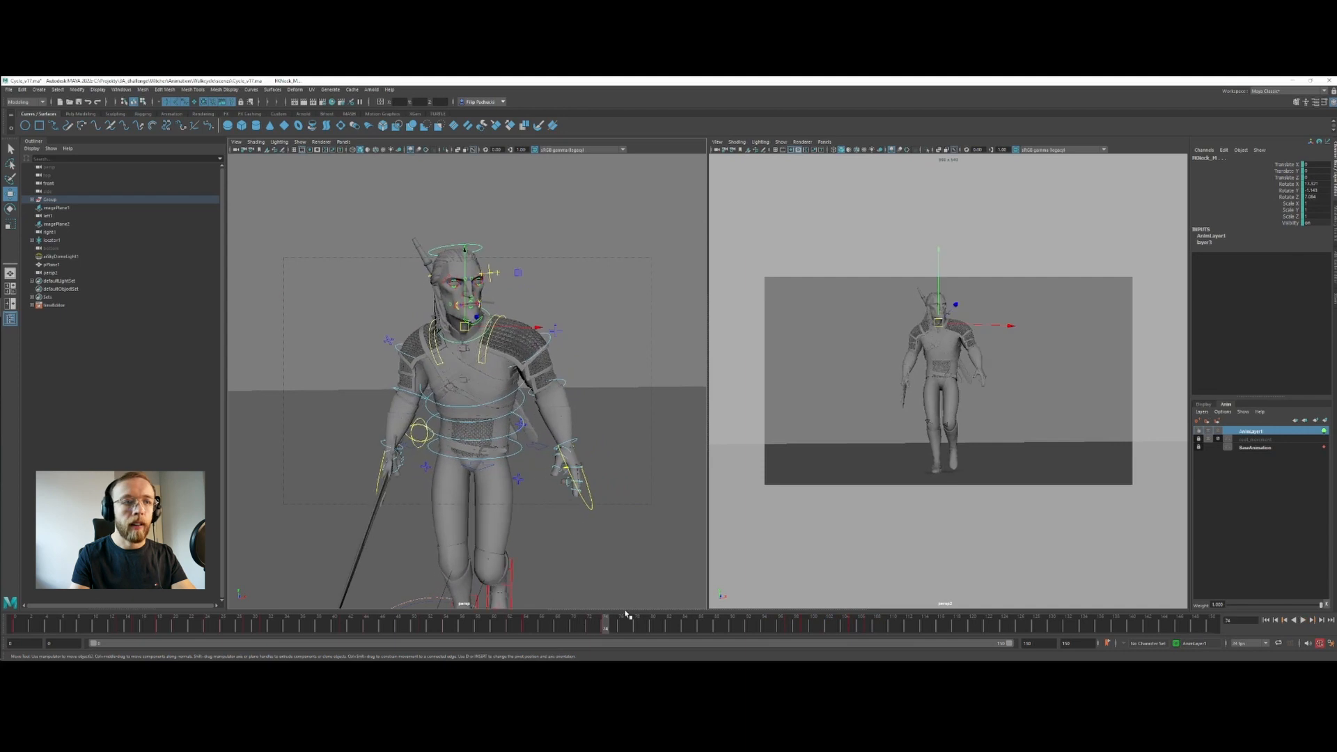
Adjust the timing of the neck control's middle block of keys again and check the turn in playback
shift+drag(630, 625, 555, 629)
click(441, 626)
key(alt+v)
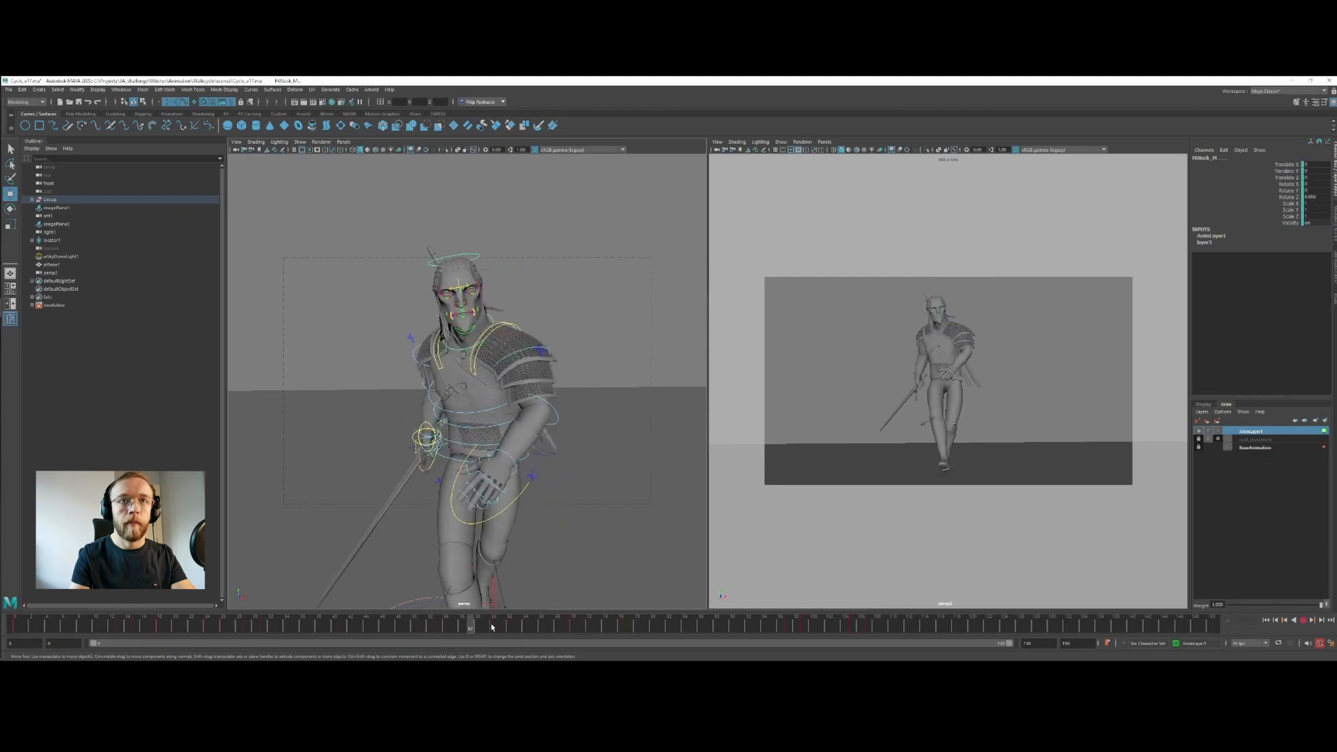
mouse_move(615, 634)
mouse_down()
mouse_move(498, 636)
mouse_move(534, 630)
mouse_up()
key(comma)
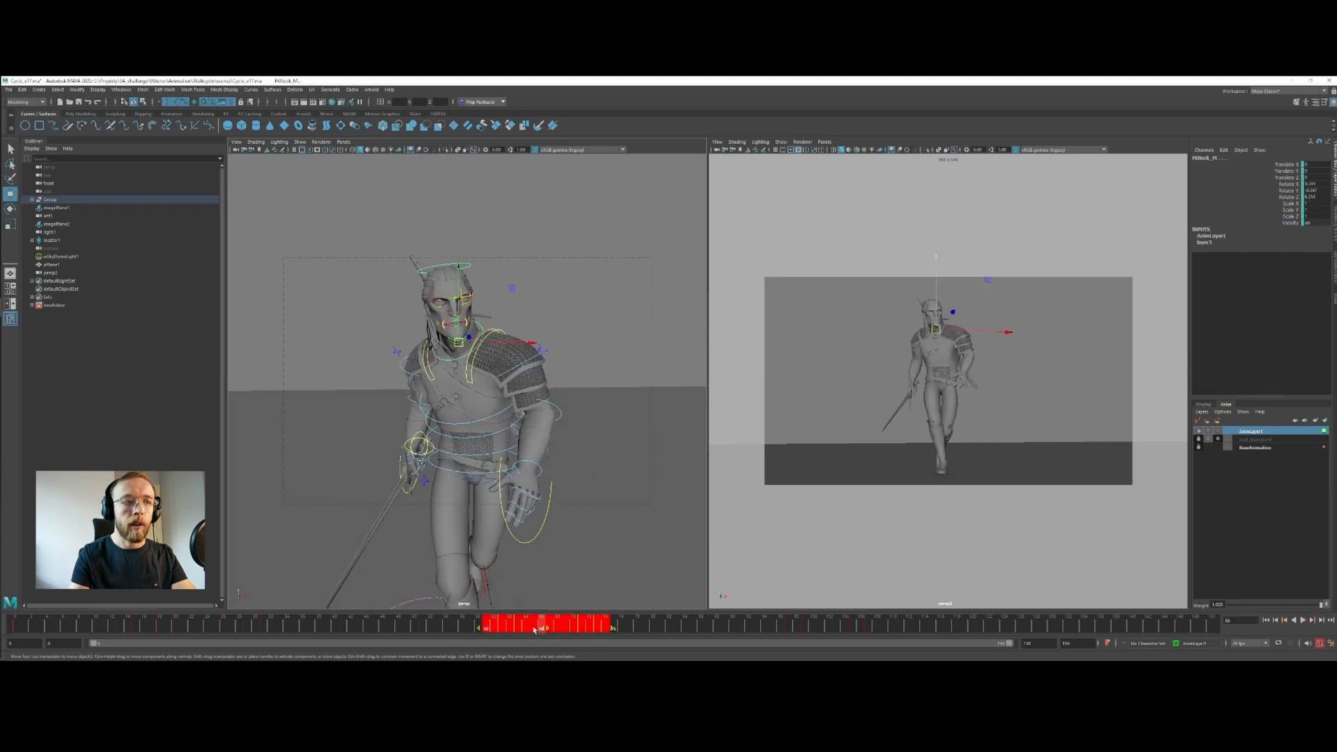
click(413, 628)
key(alt+v)
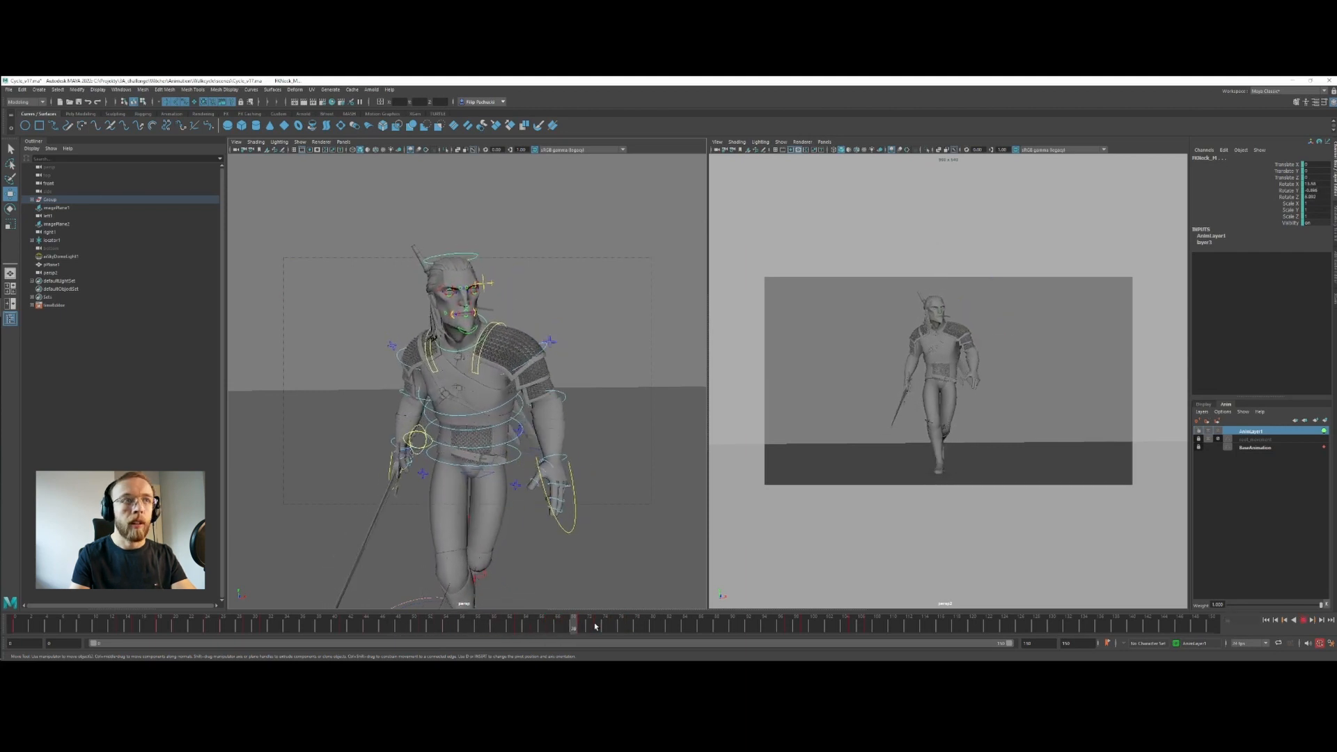
key(alt+v)
Select the left shoulder control, retime its blocks of keys, and check the arm swing across both sections
click(563, 389)
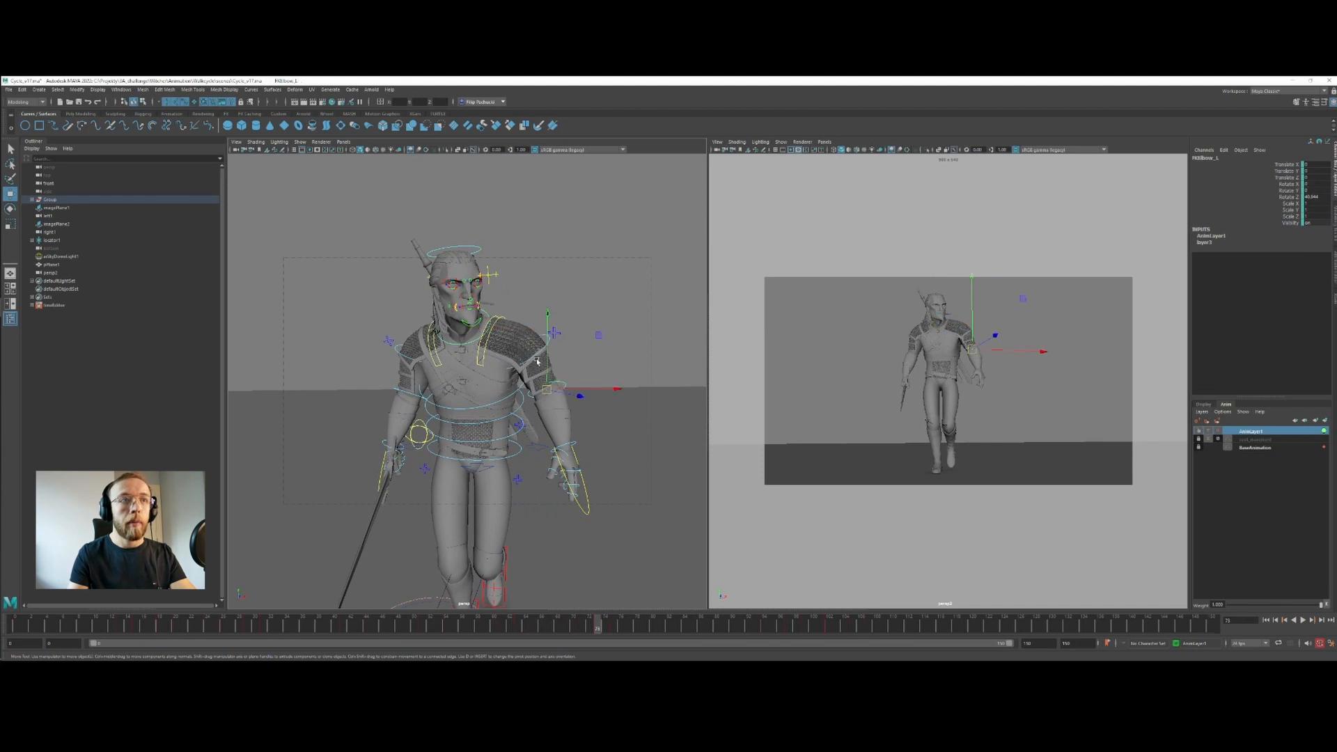
click(557, 382)
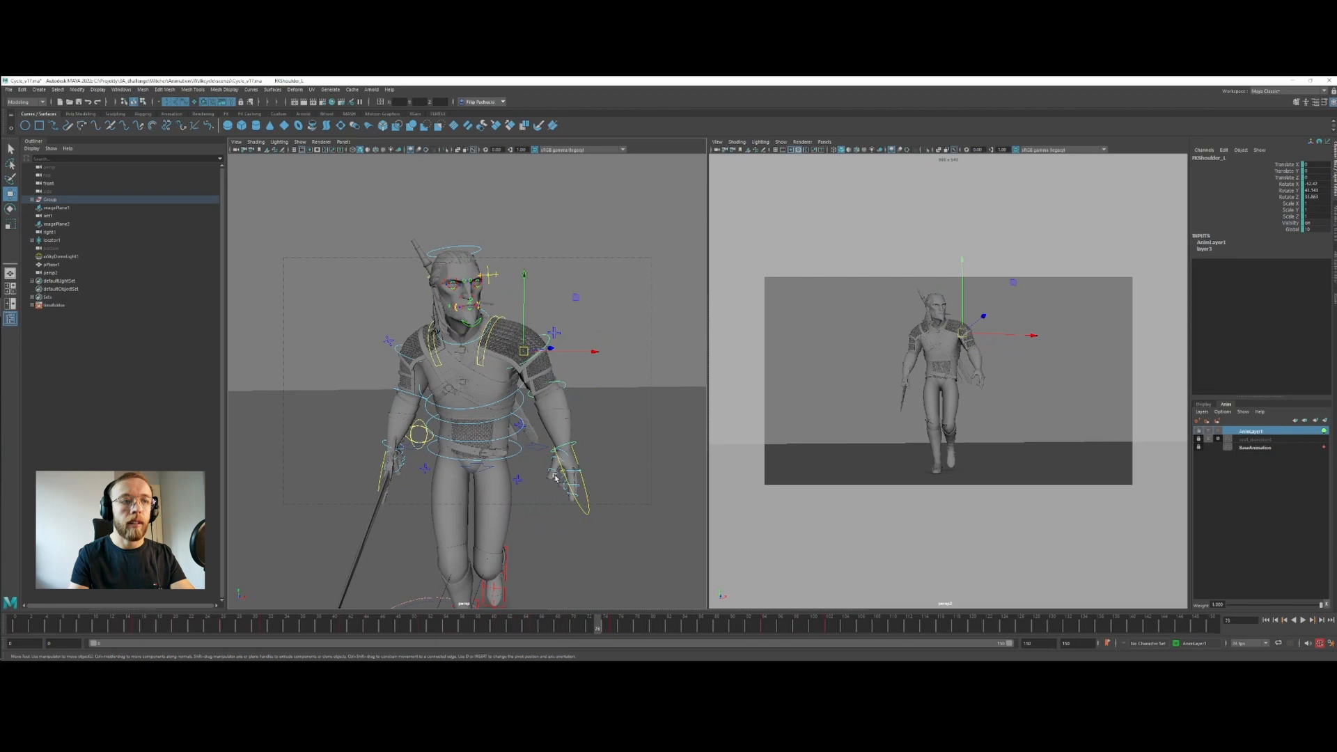
key(alt+v)
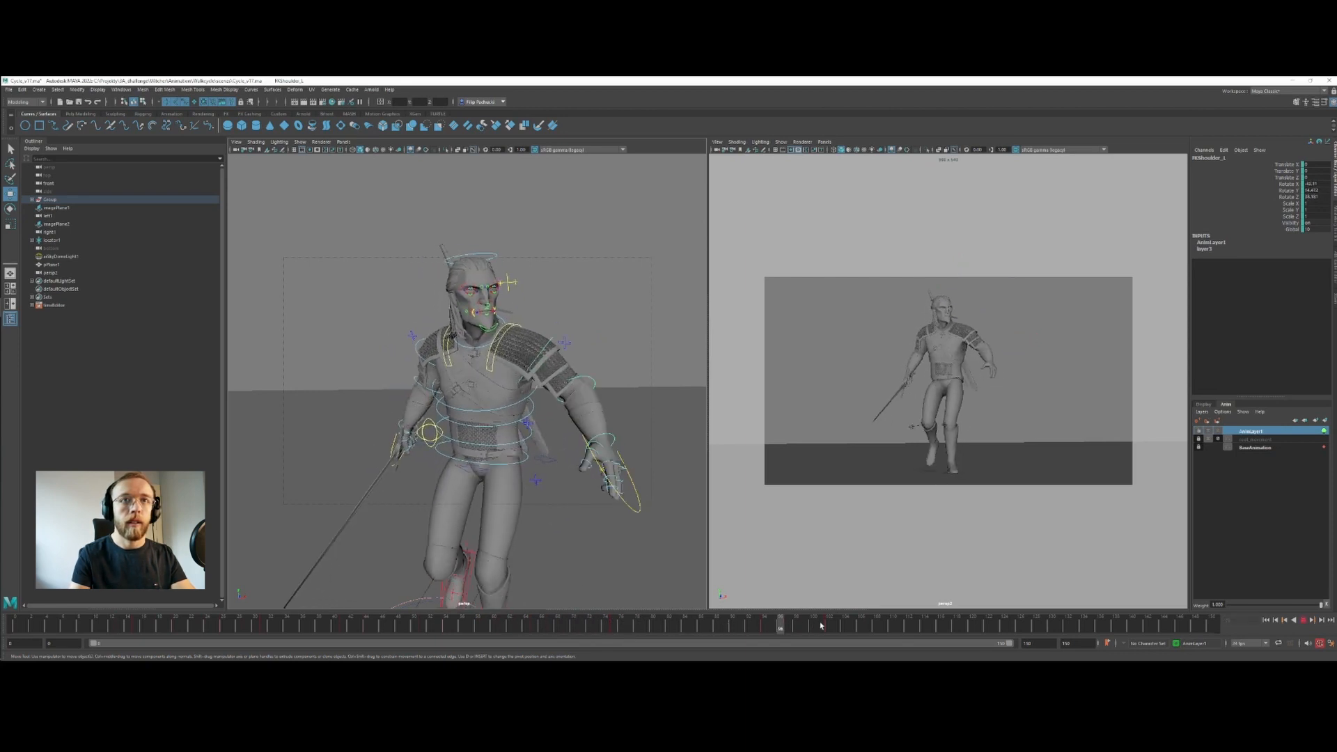
mouse_move(861, 625)
mouse_down()
mouse_move(762, 630)
mouse_move(782, 629)
mouse_up()
drag(504, 630, 918, 620)
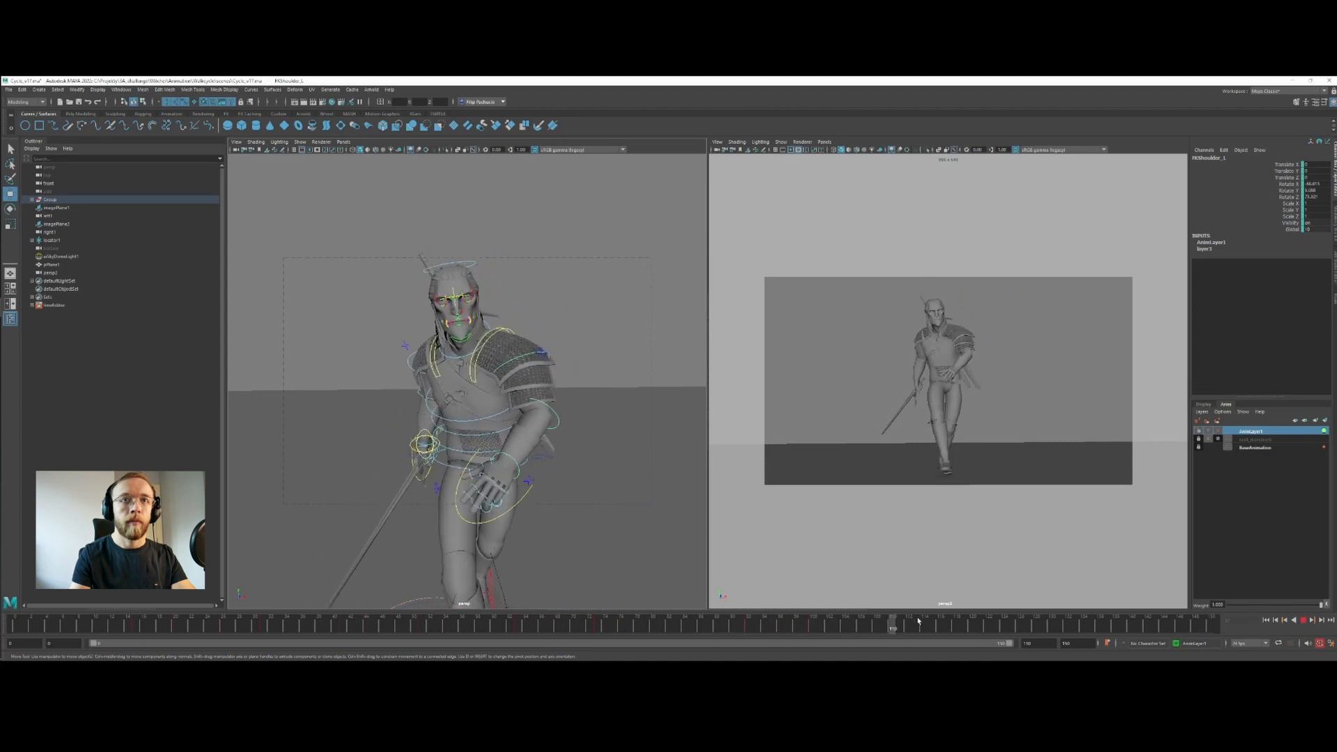